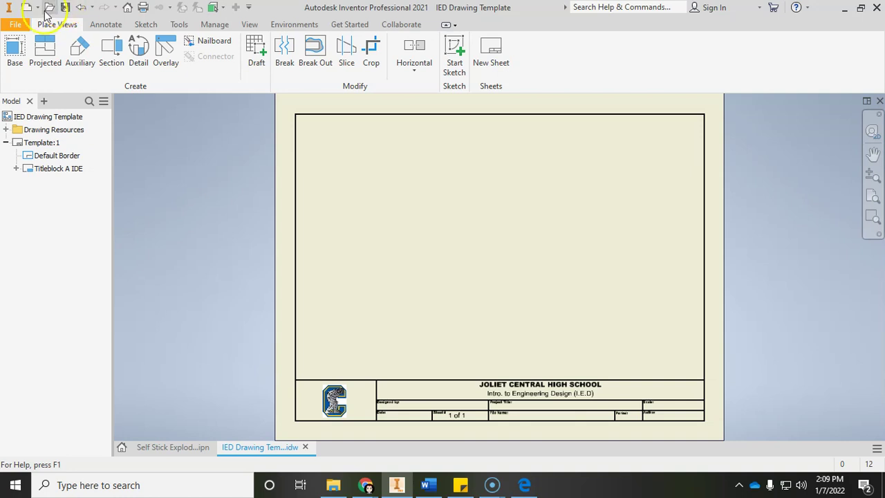
# - Save the drawing template as "Selfie Stick Assemblies Drawing 2" in the OneDrive folder PLTW Training > 2.1.3 Selfie Stick
pyautogui.click(46, 170)
pyautogui.click(489, 136)
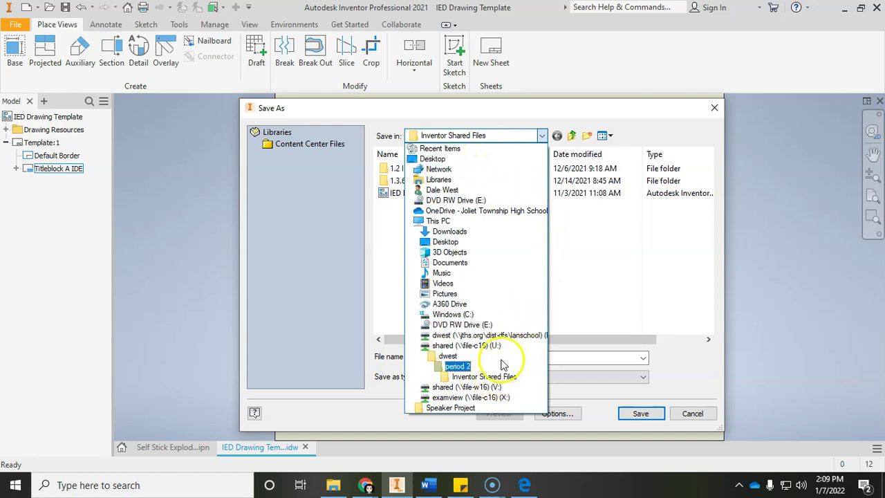
pyautogui.click(512, 211)
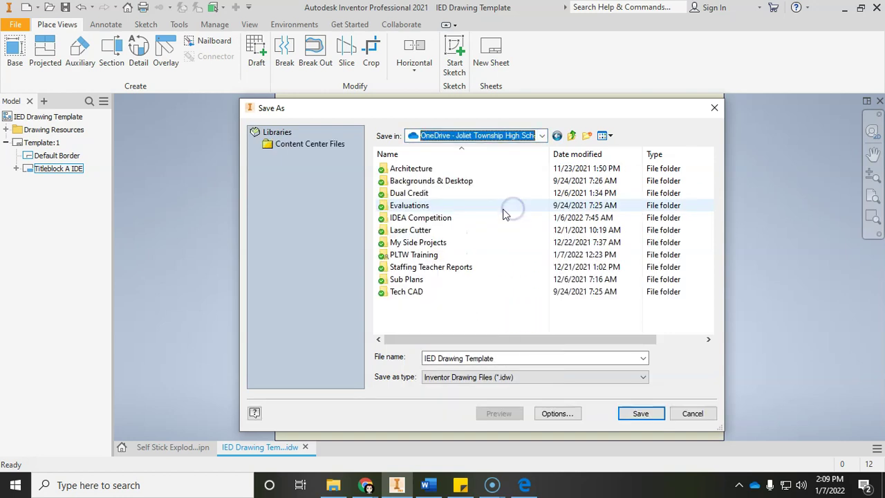
pyautogui.doubleClick(450, 253)
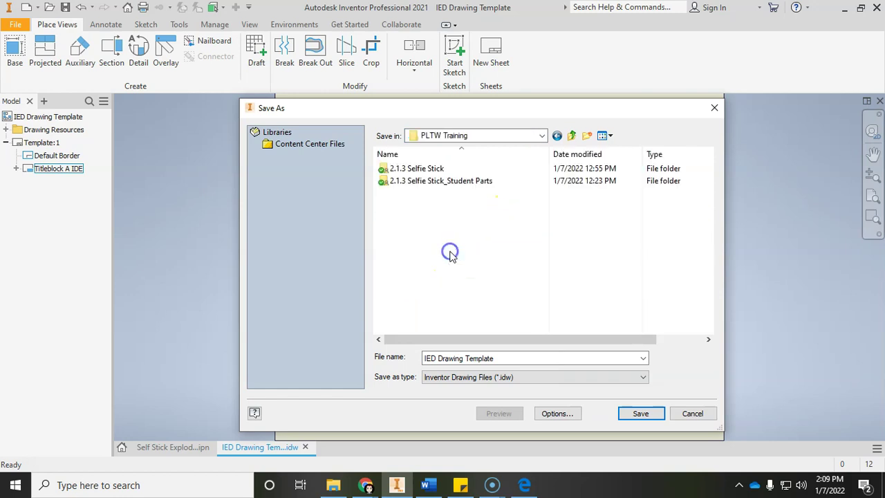
pyautogui.doubleClick(443, 171)
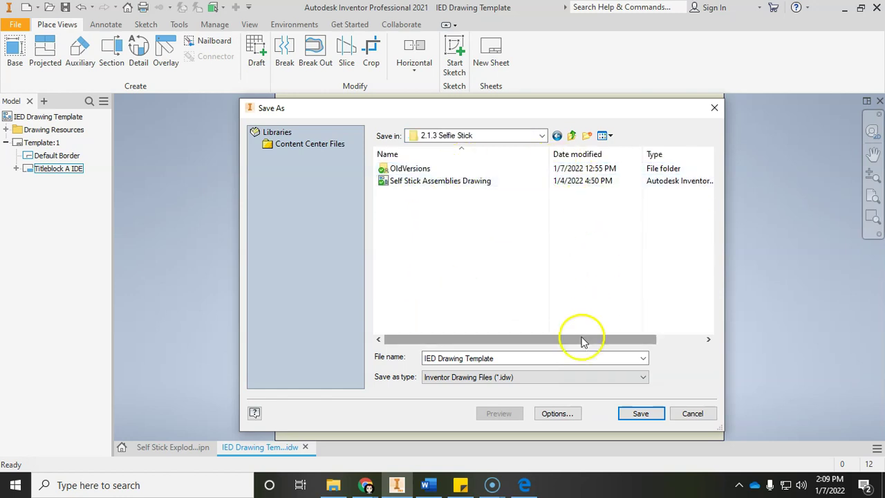
pyautogui.click(509, 356)
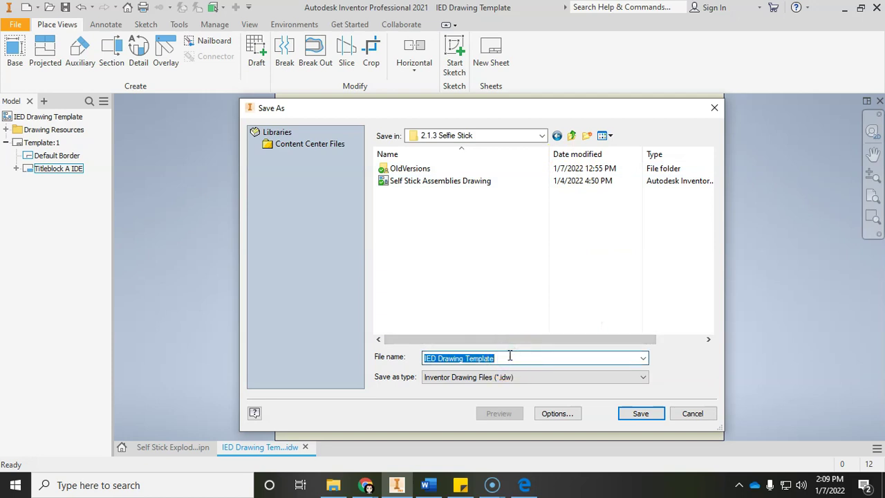
pyautogui.write('Selfie Stick Assemblies Drawing 2')
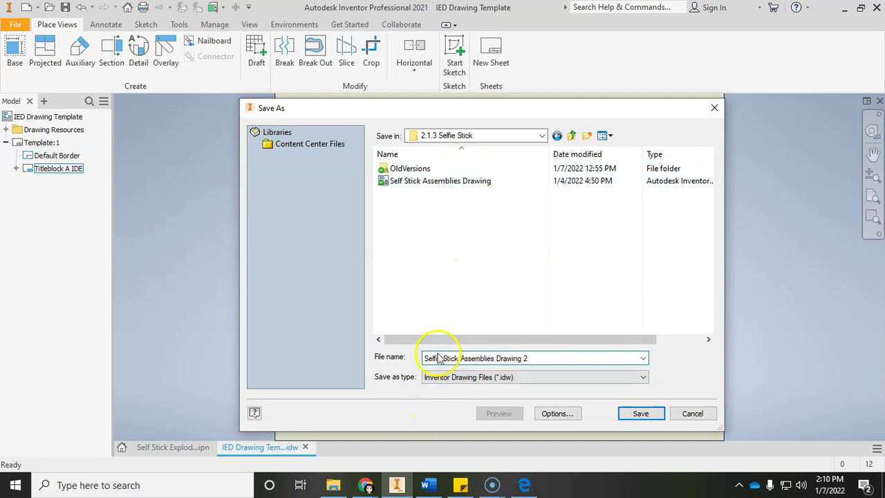
pyautogui.click(641, 414)
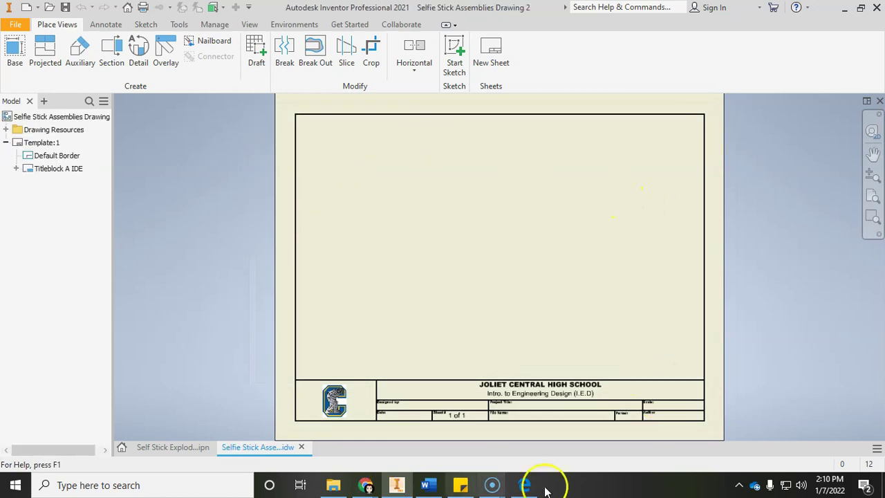
# - Review the finished reference drawing PDF, change the template sheet's size to B, and save the drawing
pyautogui.click(523, 486)
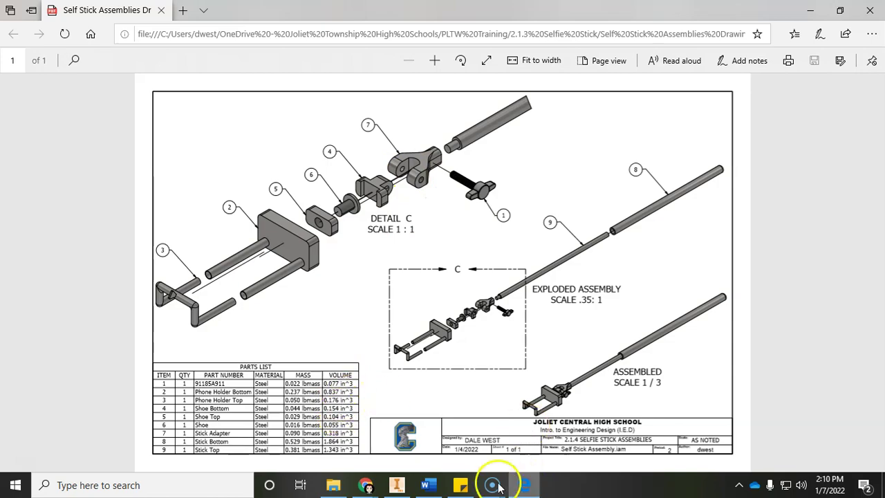
pyautogui.click(396, 484)
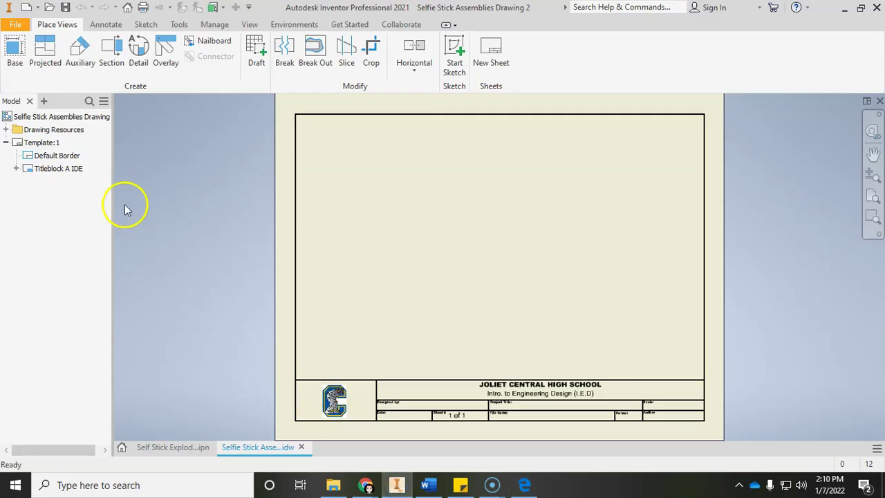
pyautogui.rightClick(41, 143)
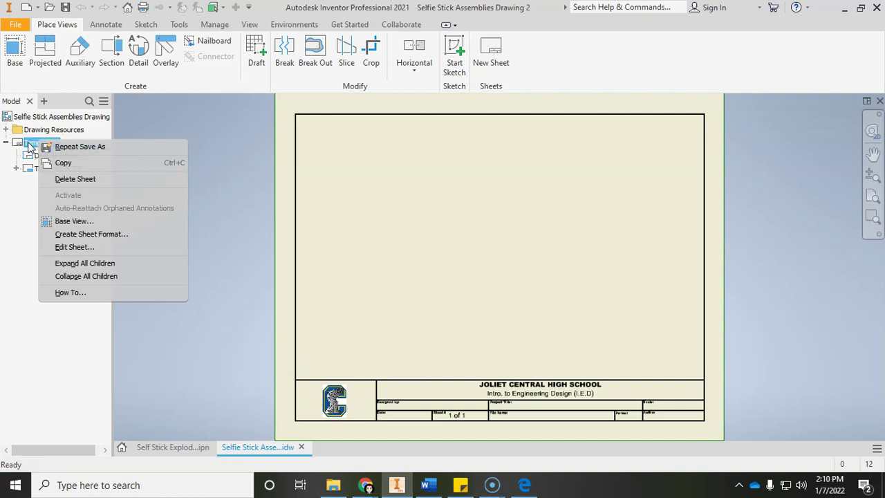
pyautogui.click(74, 247)
pyautogui.click(174, 185)
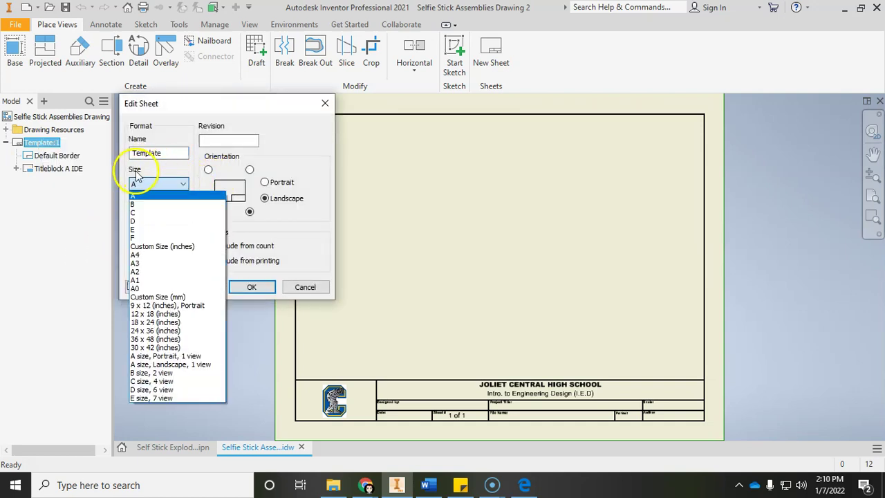
pyautogui.click(161, 206)
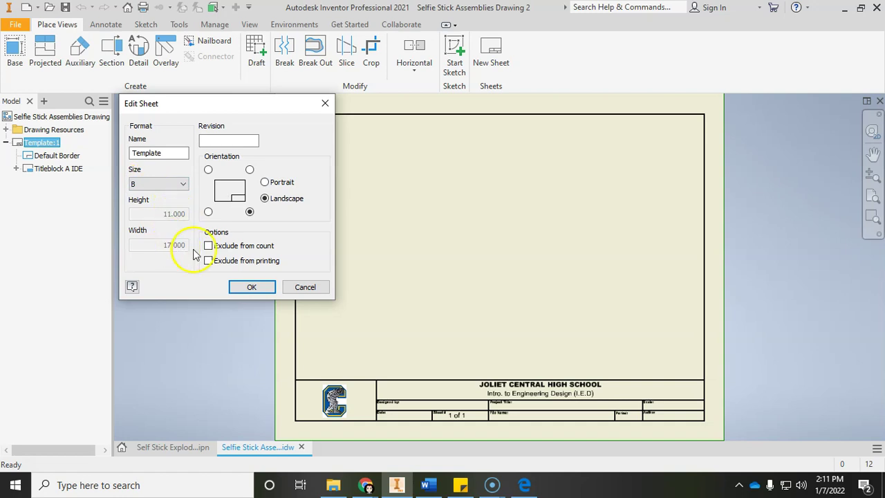
pyautogui.click(251, 288)
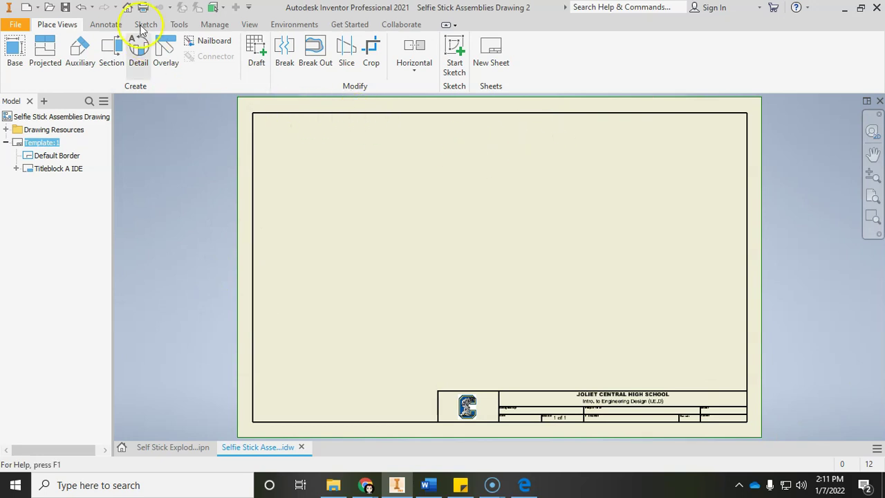
pyautogui.click(66, 7)
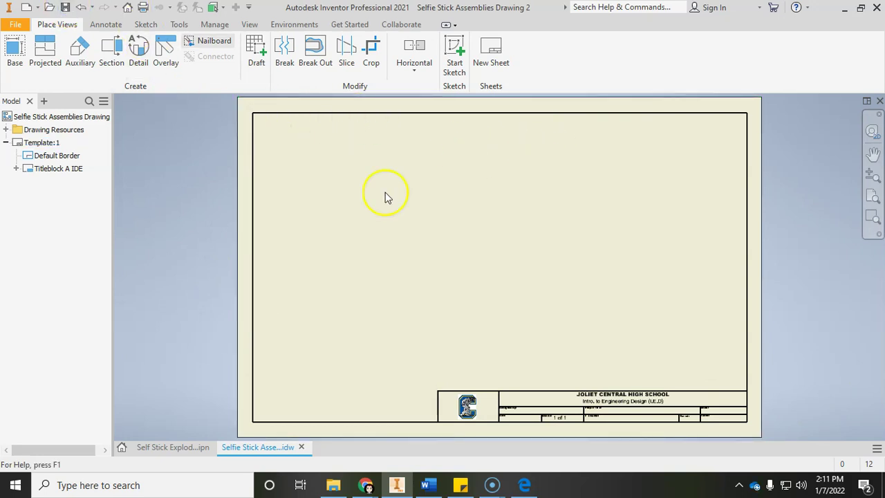
# - Check the assignment notes and start a base view of the selfie stick's exploded presentation
pyautogui.click(460, 484)
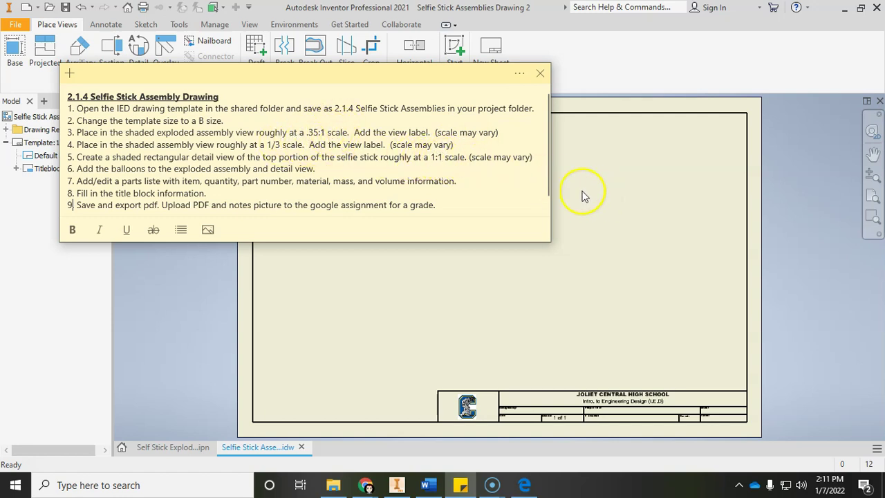
pyautogui.click(661, 220)
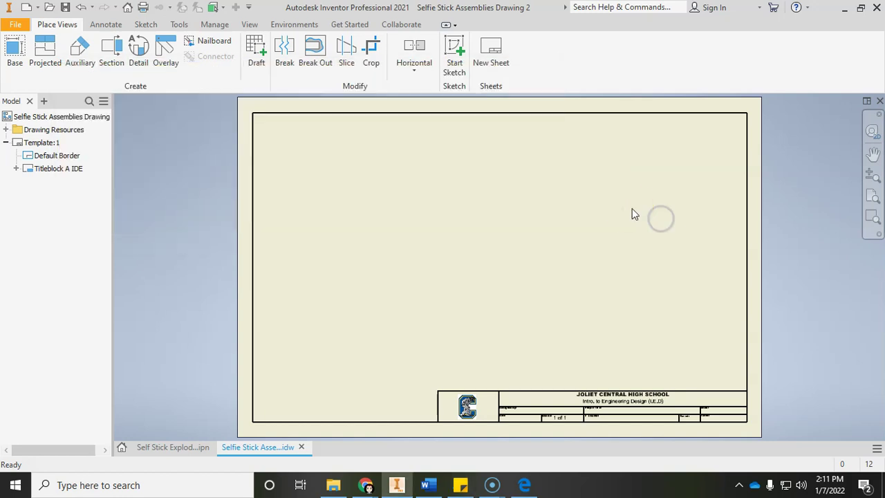
pyautogui.click(16, 55)
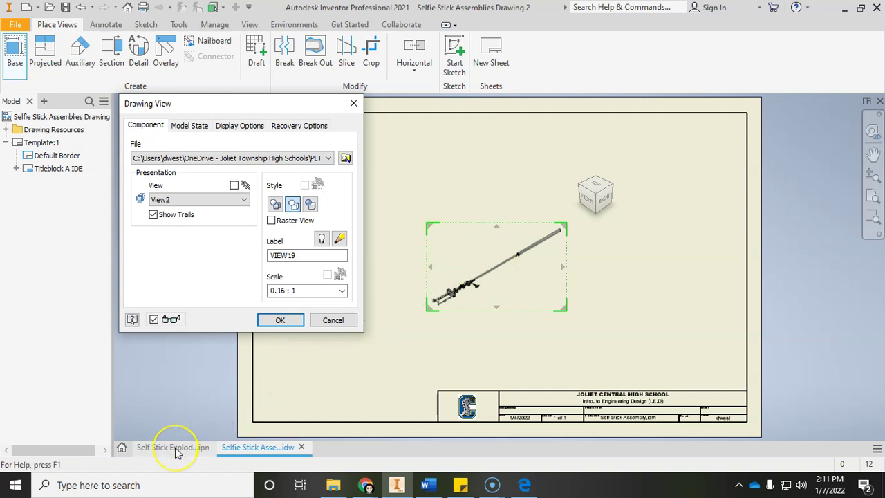
pyautogui.click(346, 158)
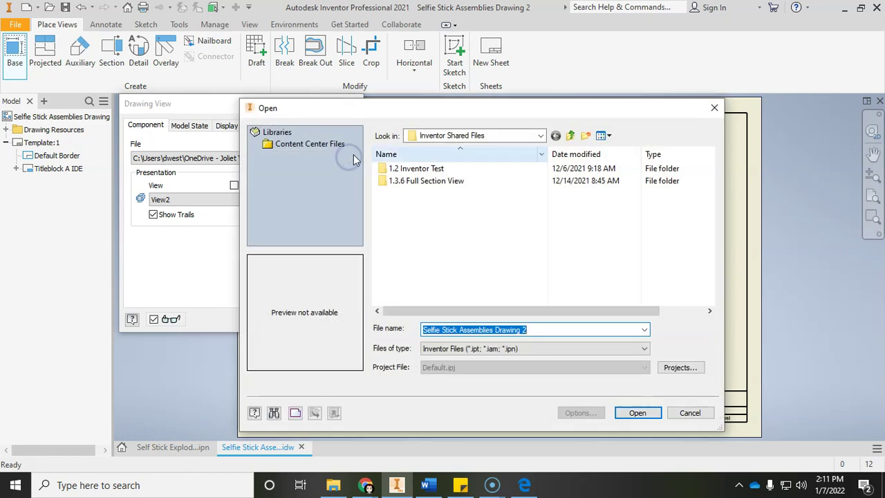
pyautogui.click(472, 136)
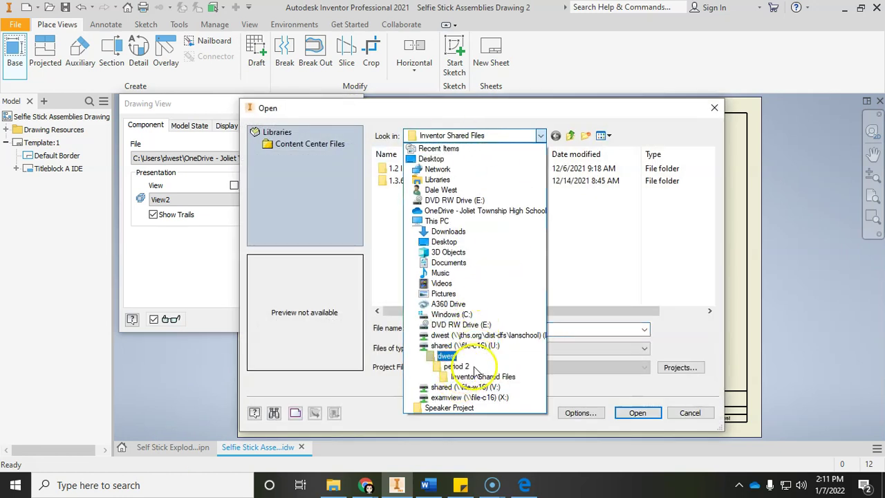
pyautogui.click(643, 242)
pyautogui.click(543, 137)
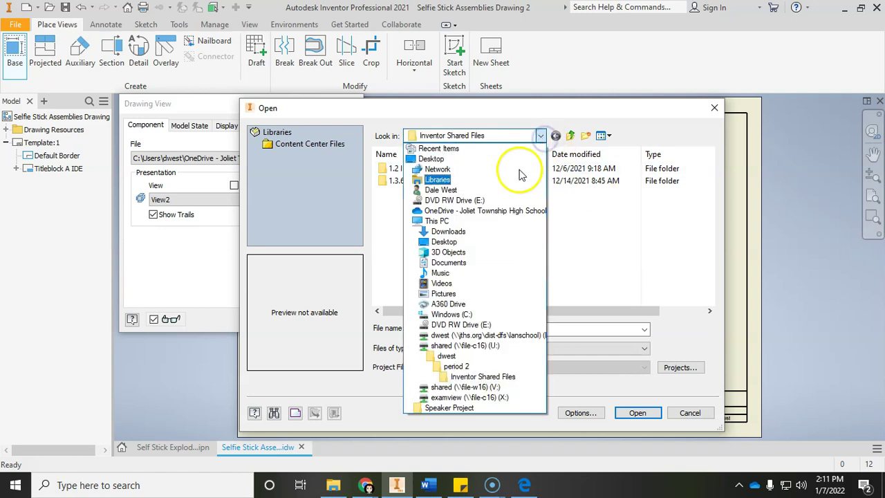
pyautogui.click(477, 211)
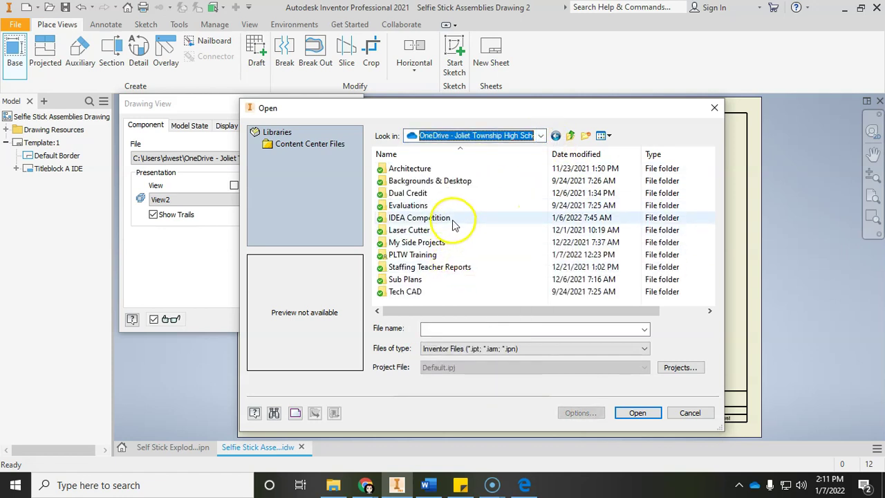
pyautogui.doubleClick(436, 254)
pyautogui.doubleClick(441, 169)
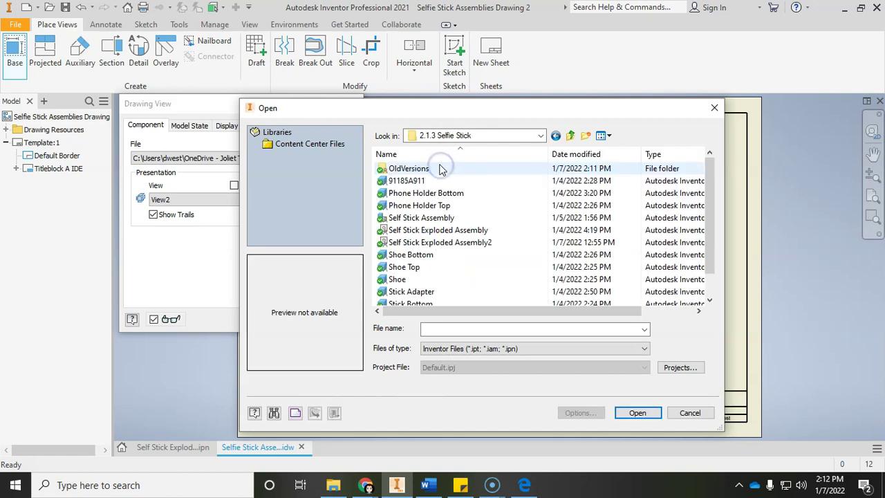
pyautogui.click(408, 231)
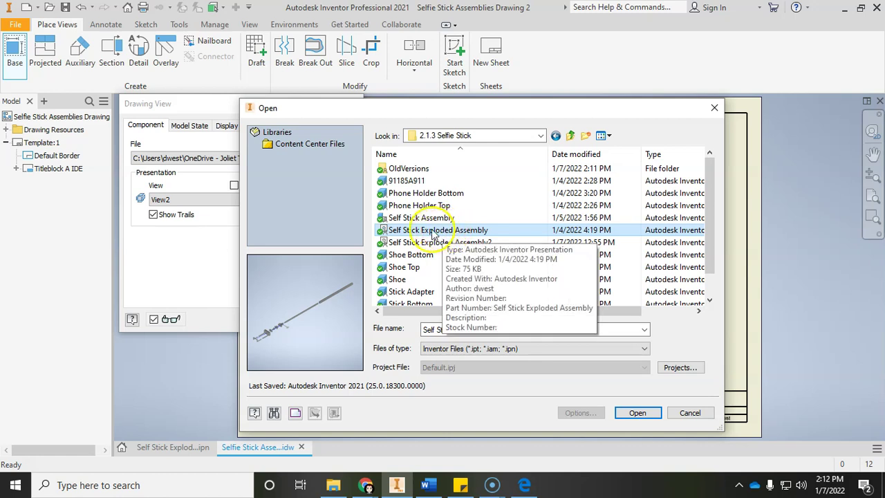
pyautogui.click(690, 415)
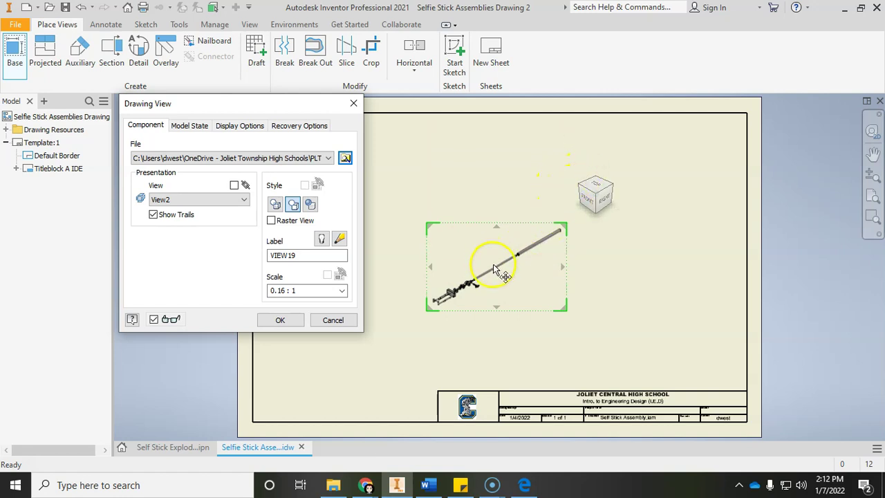
# - Orient the exploded base view to its home isometric direction and set its scale to 0.35 : 1, following the notes
pyautogui.click(600, 198)
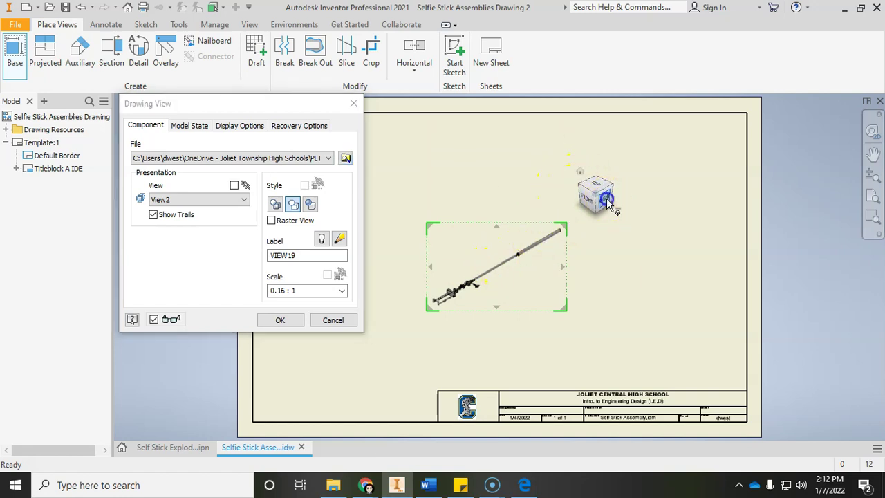
pyautogui.click(580, 173)
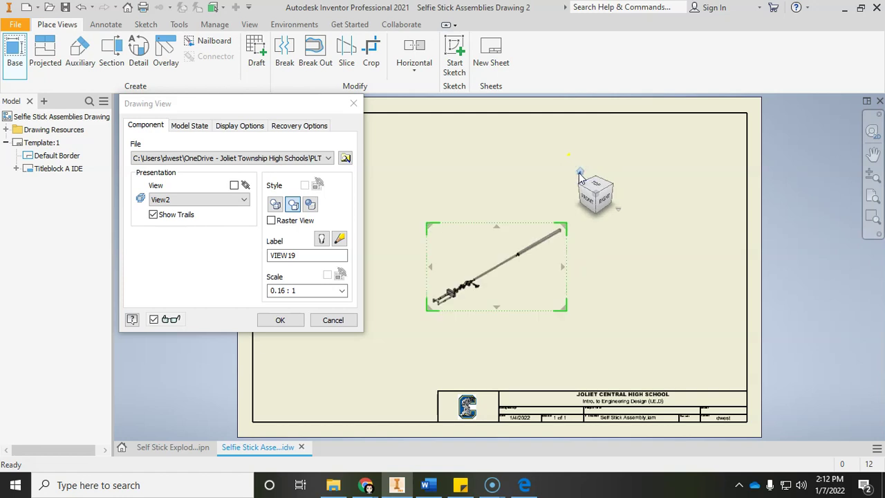
pyautogui.click(460, 485)
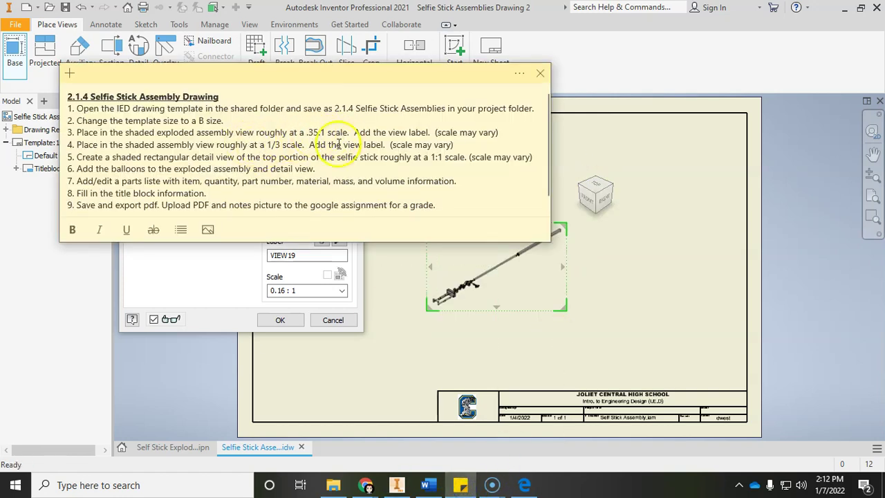
pyautogui.click(235, 262)
pyautogui.click(287, 290)
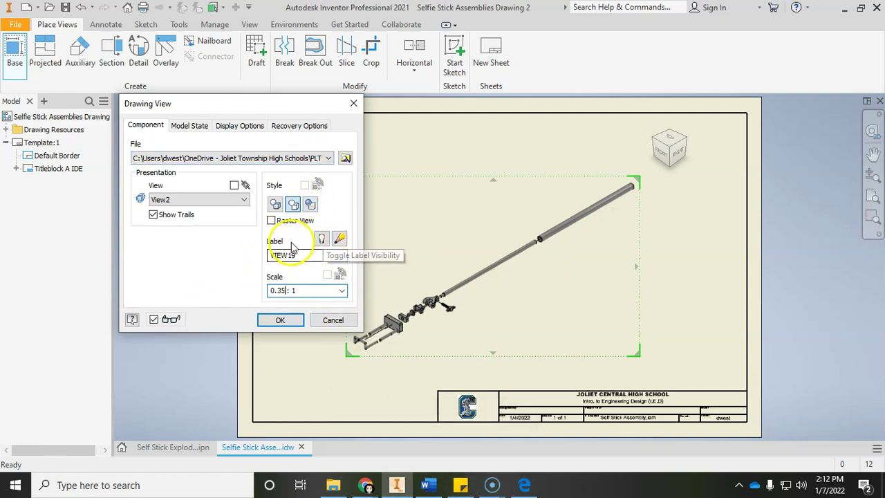
# - Turn on the view label, name it "EXPLODED ASSEMBLY" as in the reference PDF, and place the view on the sheet
pyautogui.click(320, 239)
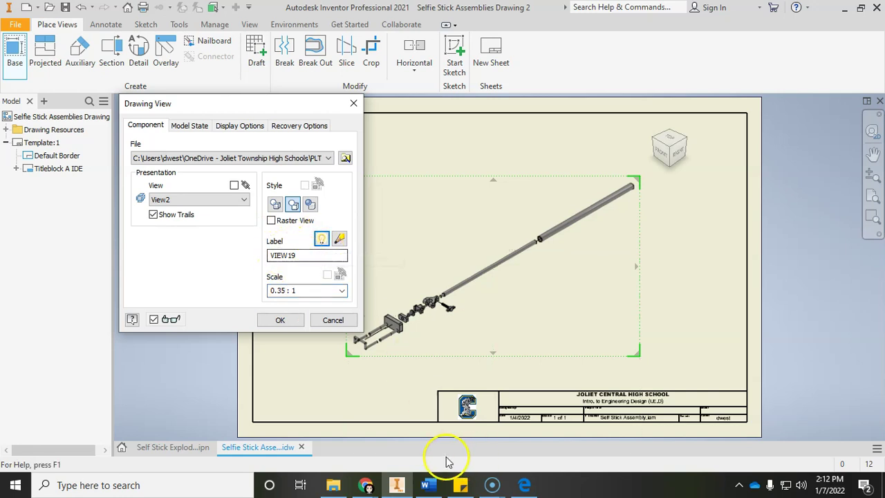
pyautogui.click(460, 486)
pyautogui.click(461, 485)
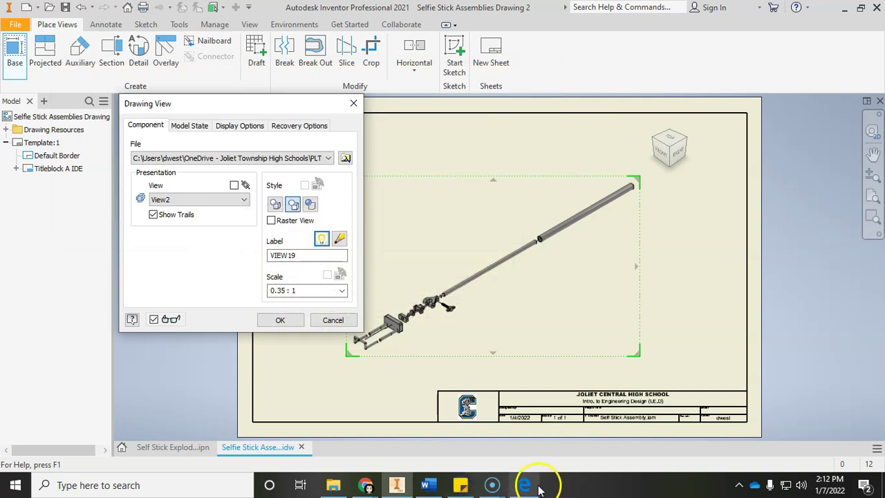
pyautogui.click(524, 485)
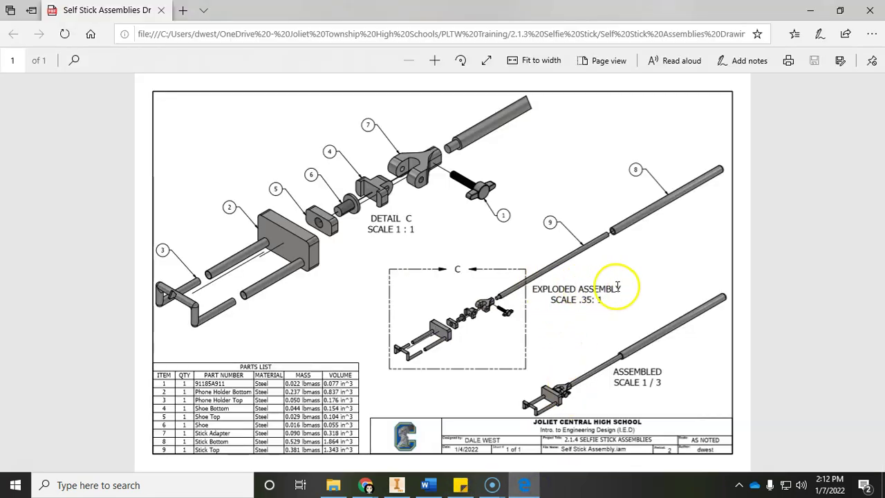
pyautogui.click(529, 486)
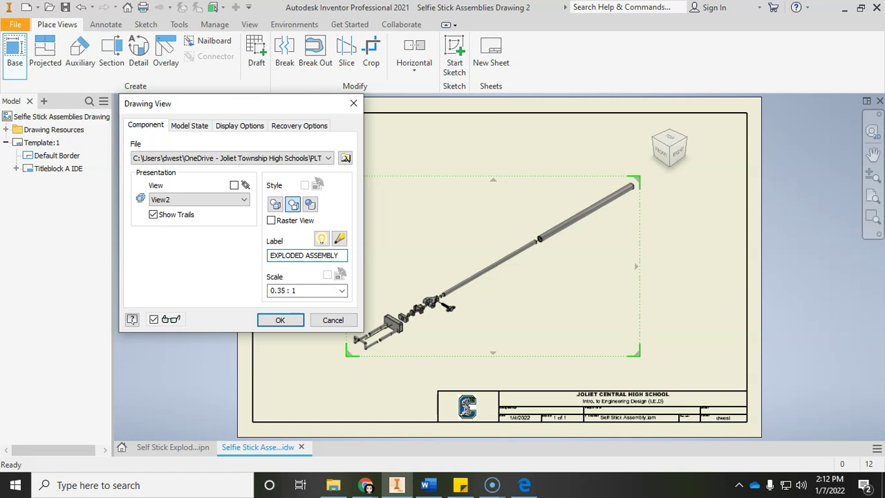
pyautogui.click(281, 320)
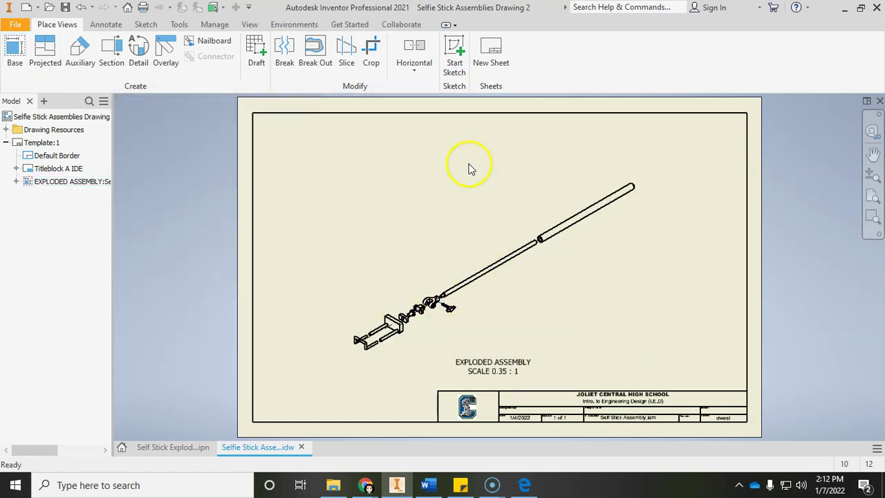
# - Set the exploded view's style to shaded and move its label up close beneath the stick
pyautogui.doubleClick(453, 180)
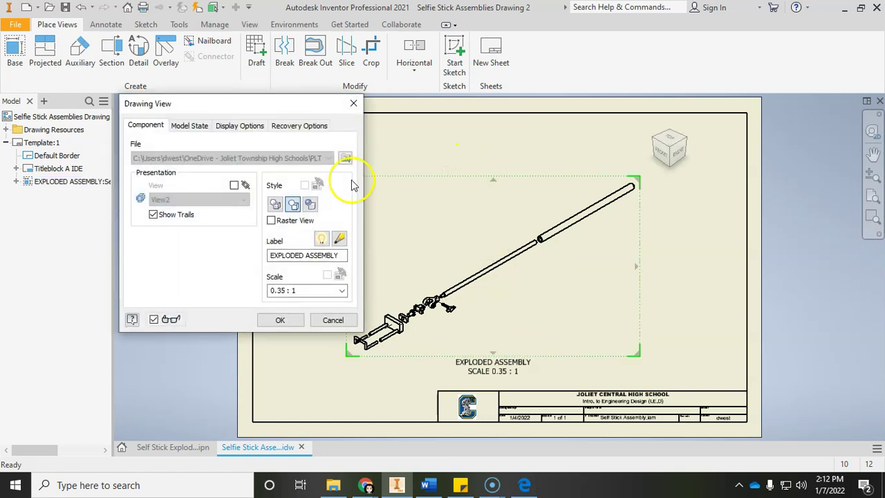
pyautogui.click(311, 206)
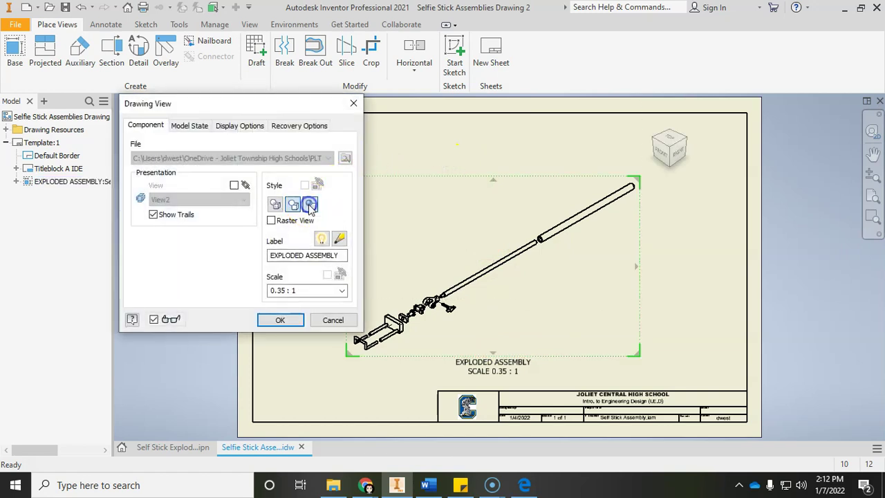
pyautogui.click(280, 321)
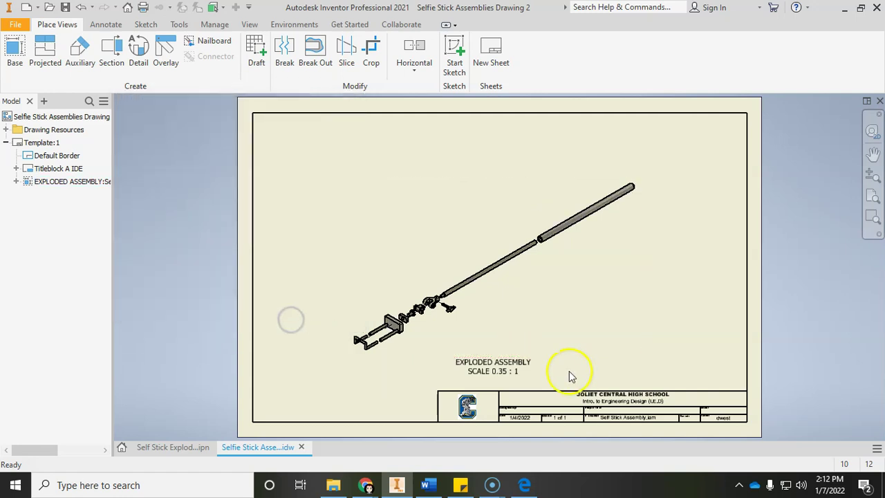
pyautogui.moveTo(515, 353); pyautogui.dragTo(523, 323)
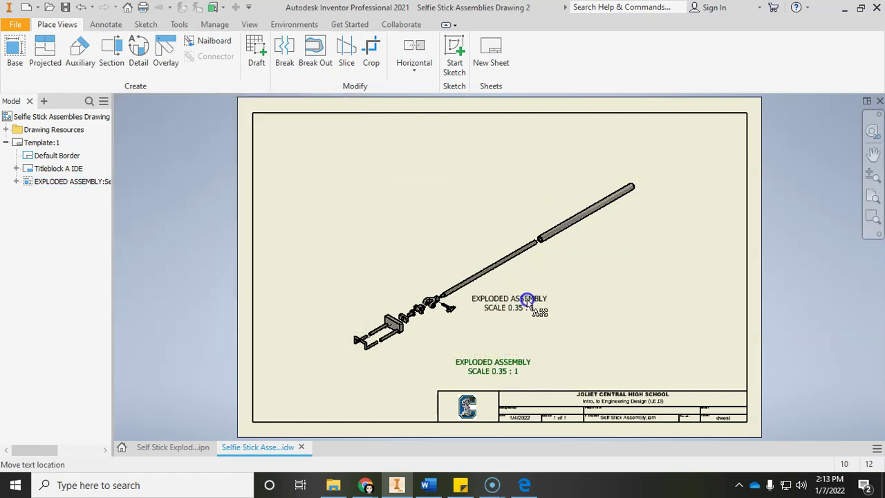
pyautogui.press('Escape')
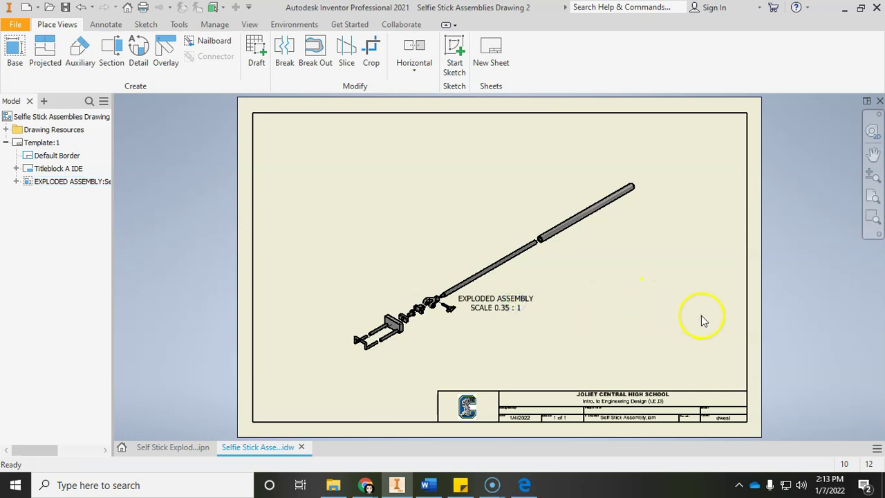
# - Check the reference PDF and the assignment notes for the assembled view's placement, scale and label, and return to the Inventor drawing
pyautogui.click(524, 485)
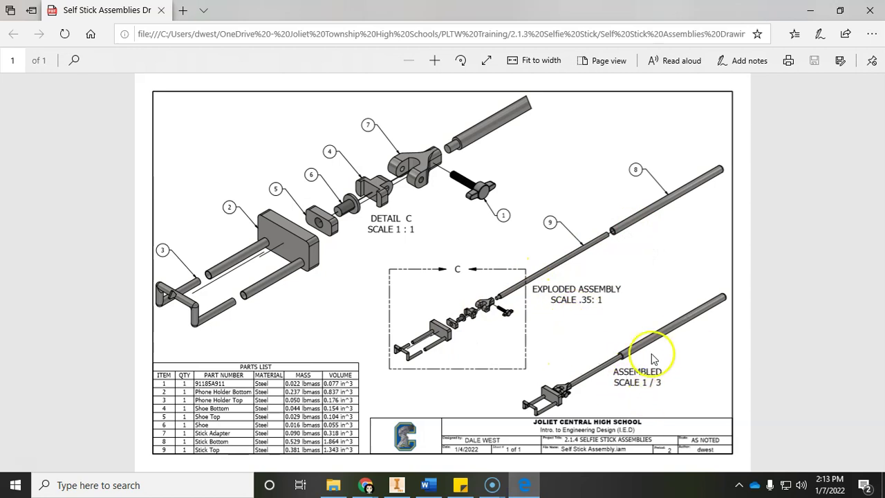
pyautogui.click(460, 485)
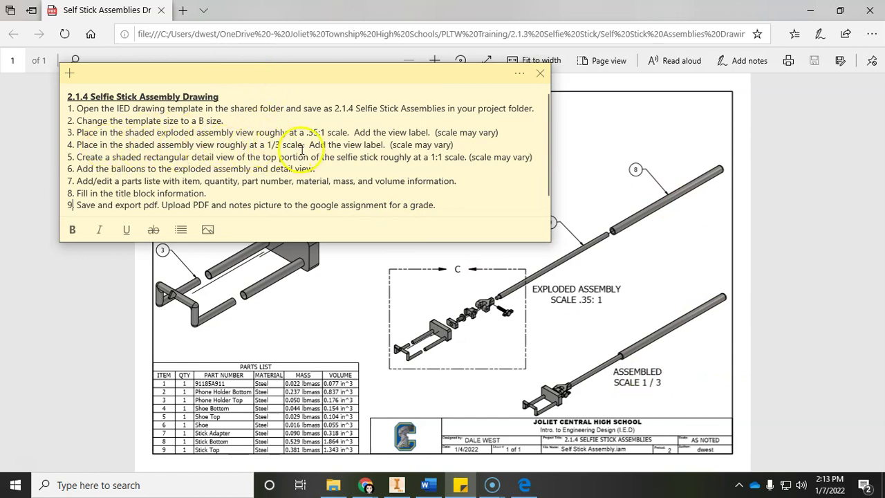
pyautogui.click(398, 486)
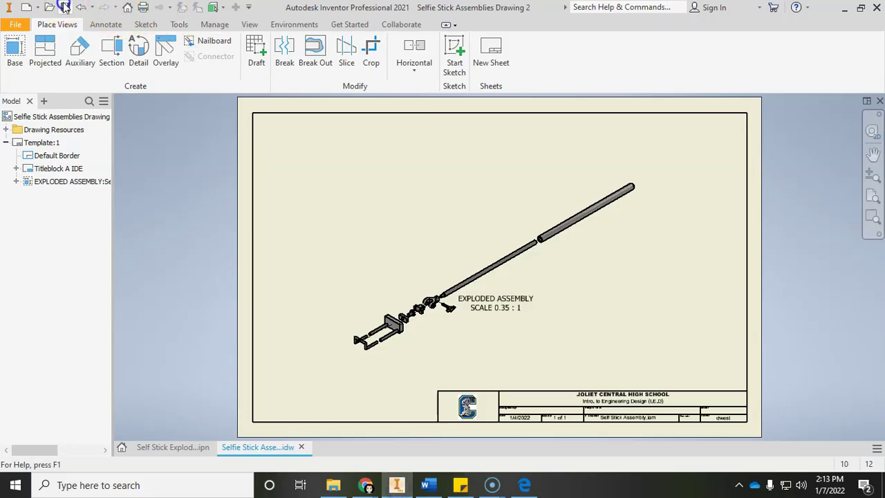
# - Start a base view of the Self Stick Assembly file from the 2.1.3 Selfie Stick folder in OneDrive's PLTW Training
pyautogui.click(14, 50)
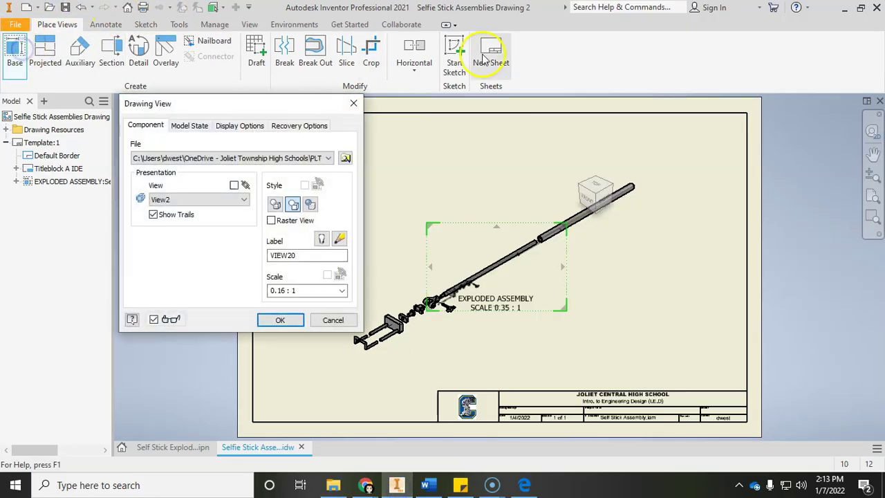
pyautogui.click(347, 159)
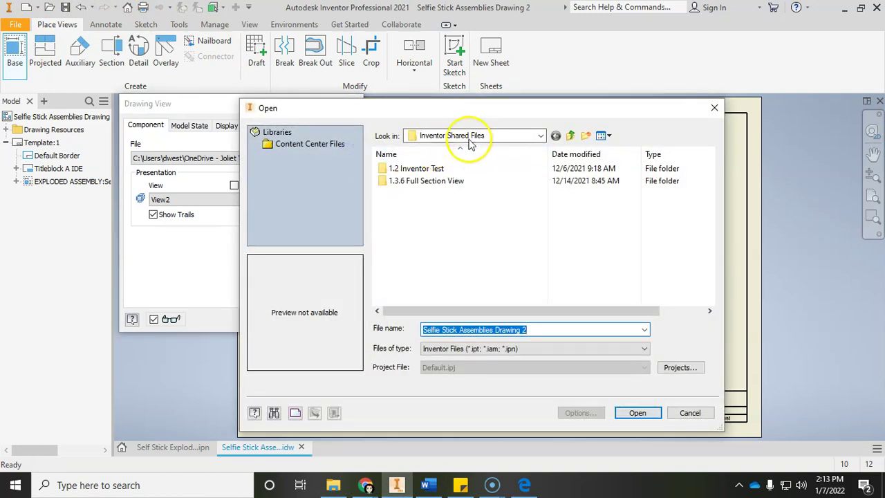
pyautogui.click(478, 136)
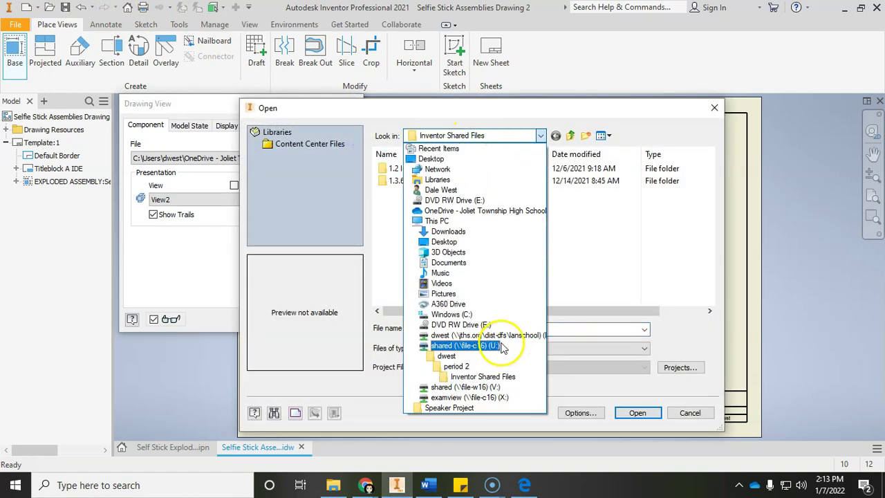
pyautogui.click(476, 211)
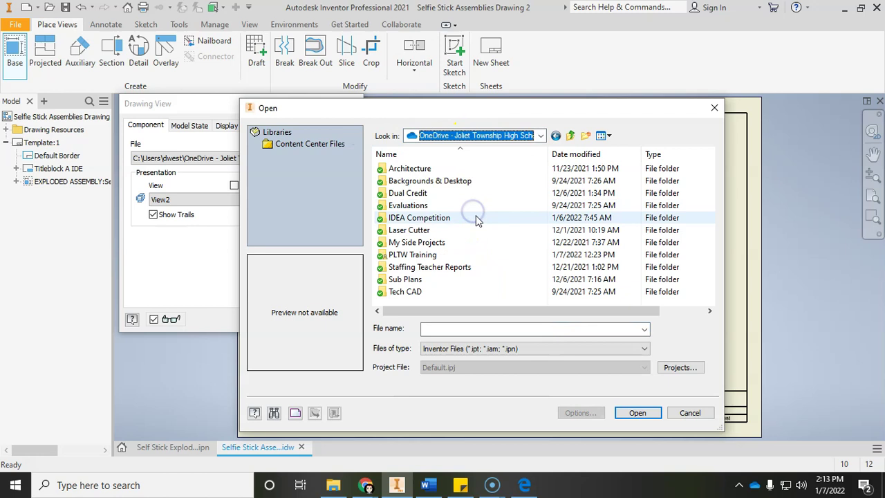
pyautogui.doubleClick(450, 256)
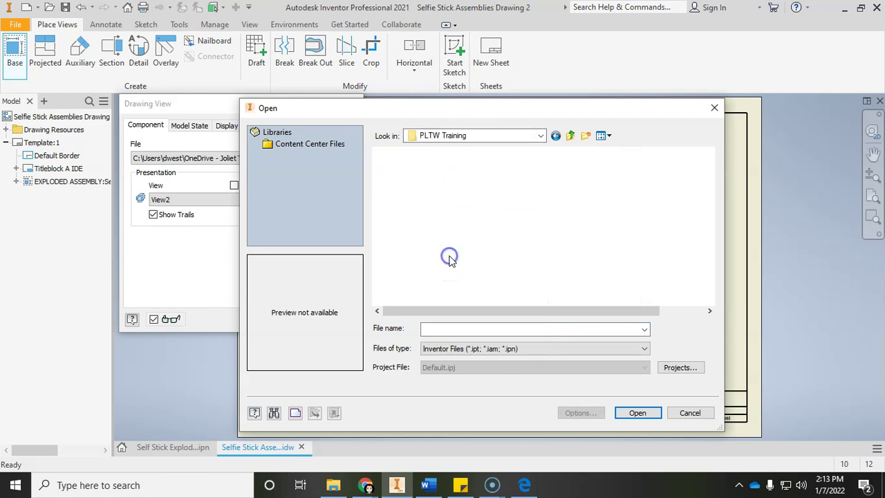
pyautogui.doubleClick(437, 170)
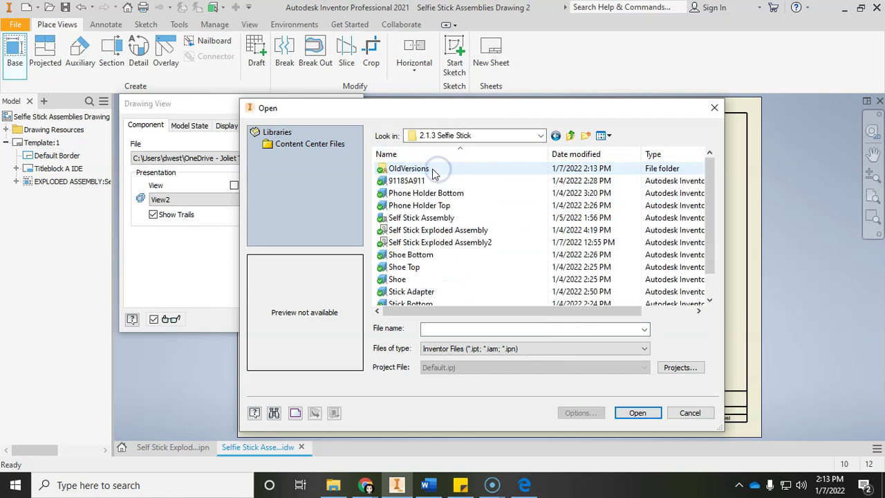
pyautogui.click(392, 217)
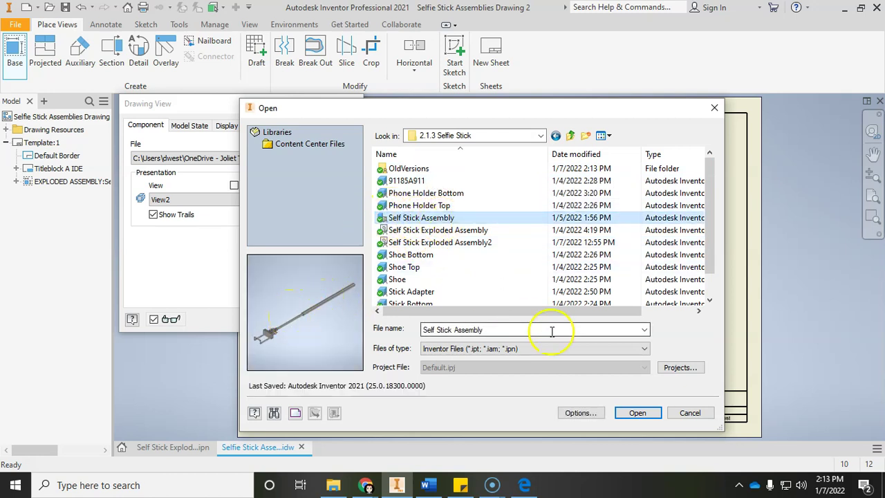
pyautogui.click(637, 413)
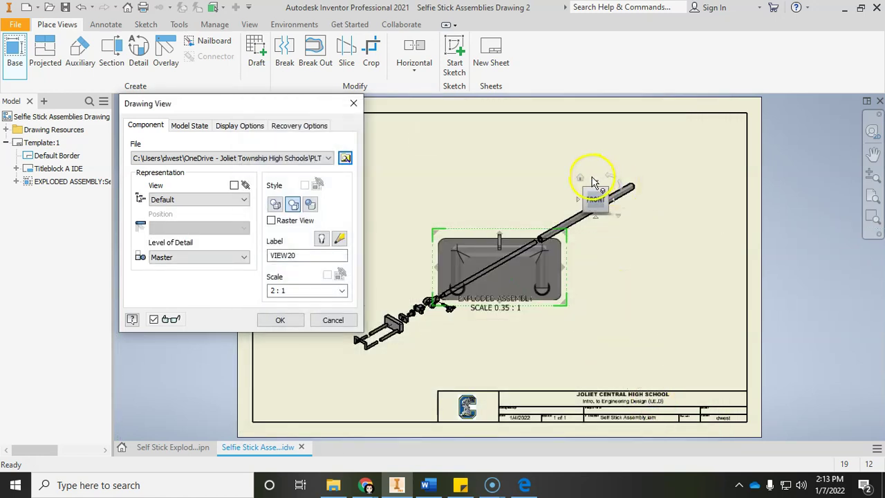
# - Orient the assembled base view to its home isometric direction and position it in the sheet's lower right area, above the title block
pyautogui.click(582, 180)
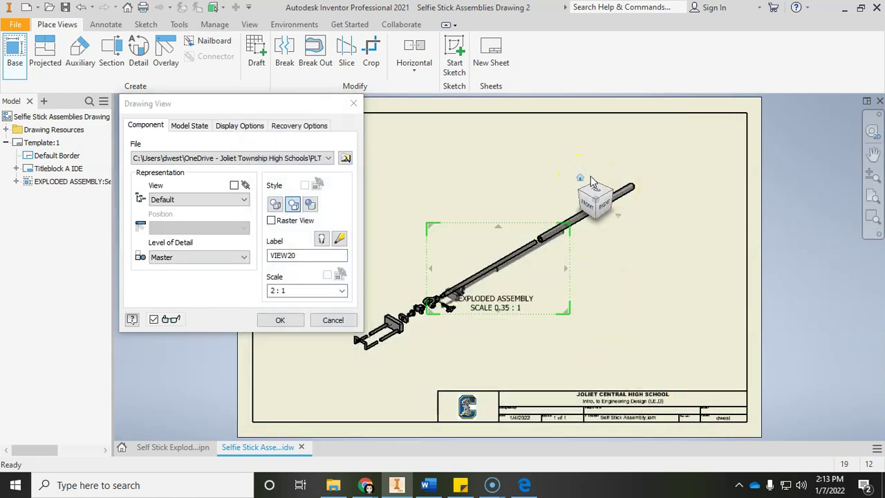
pyautogui.click(573, 297)
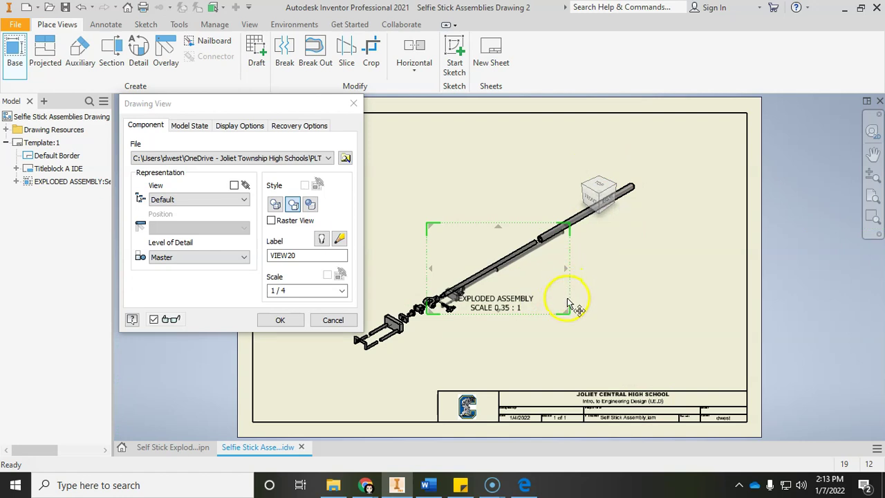
pyautogui.moveTo(567, 302); pyautogui.dragTo(713, 356)
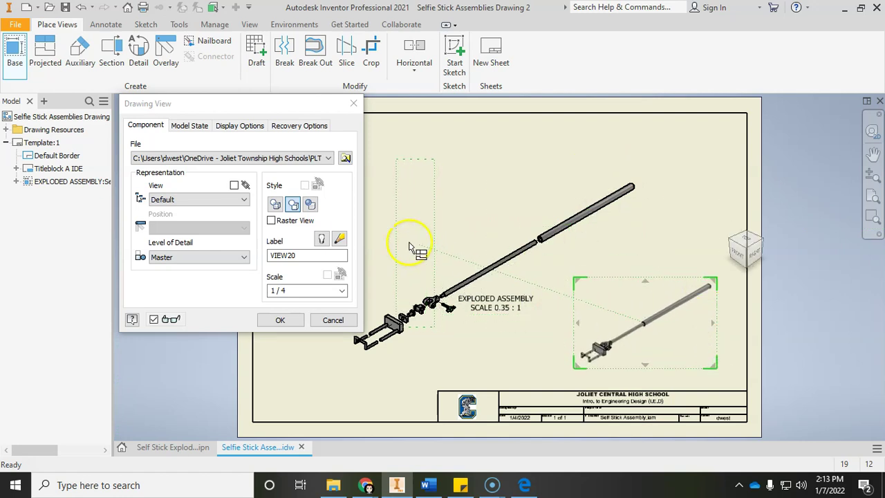
# - Make the assembled view shaded, show its label as "ASSEMBLY", set its scale to 1 / 3, and place it
pyautogui.click(311, 204)
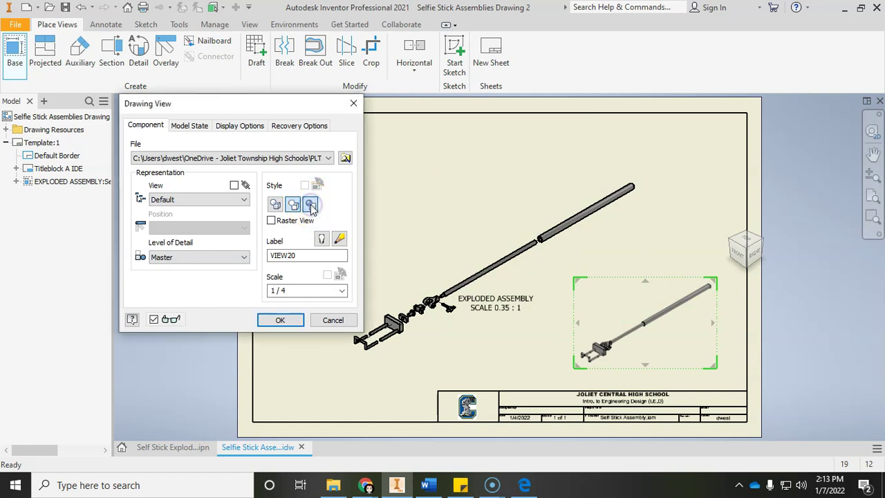
pyautogui.click(322, 239)
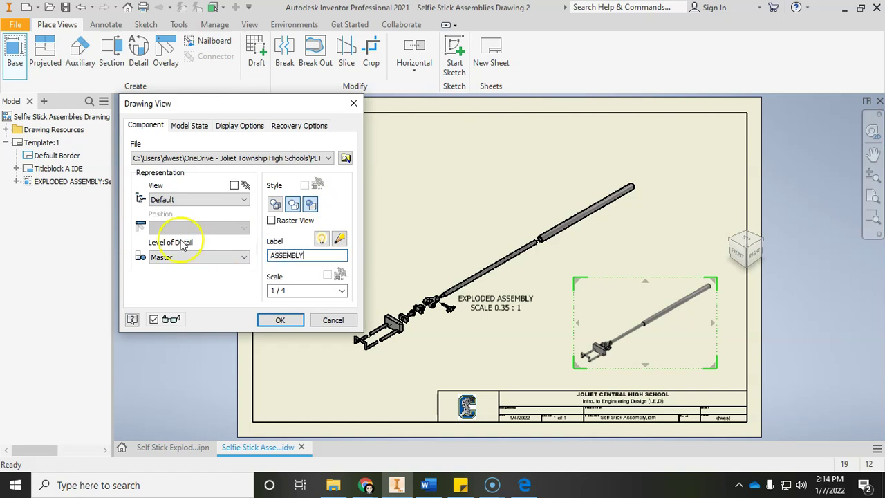
pyautogui.doubleClick(301, 291)
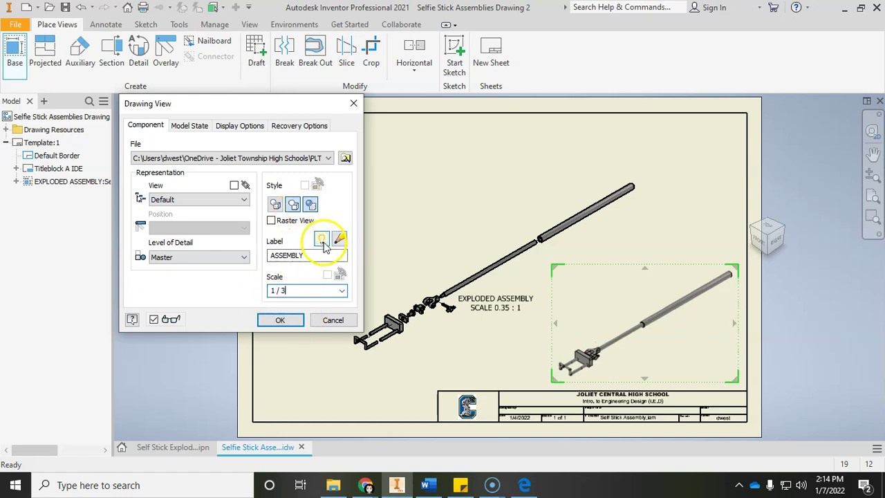
pyautogui.click(280, 320)
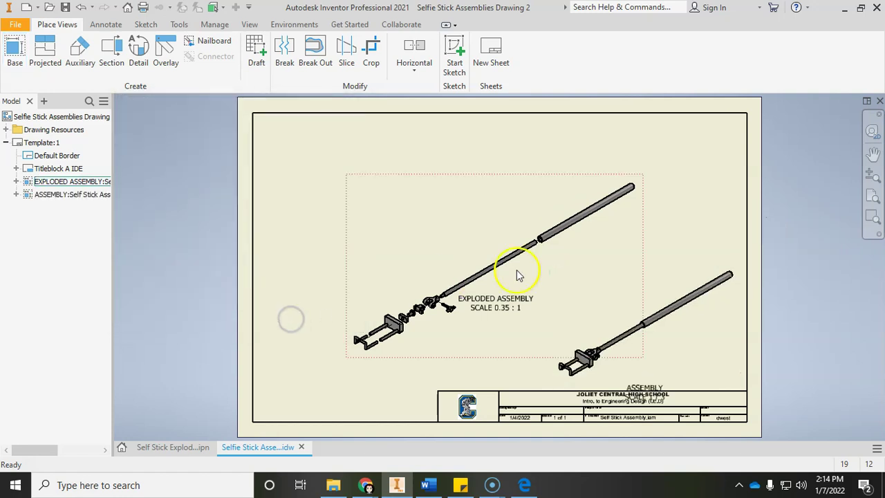
# - Move the ASSEMBLY label up beneath the stick and adjust the assembled view to clear the title block and right border
pyautogui.moveTo(650, 381); pyautogui.dragTo(661, 339)
pyautogui.moveTo(650, 265); pyautogui.dragTo(663, 276)
pyautogui.scroll(5, 574, 398)
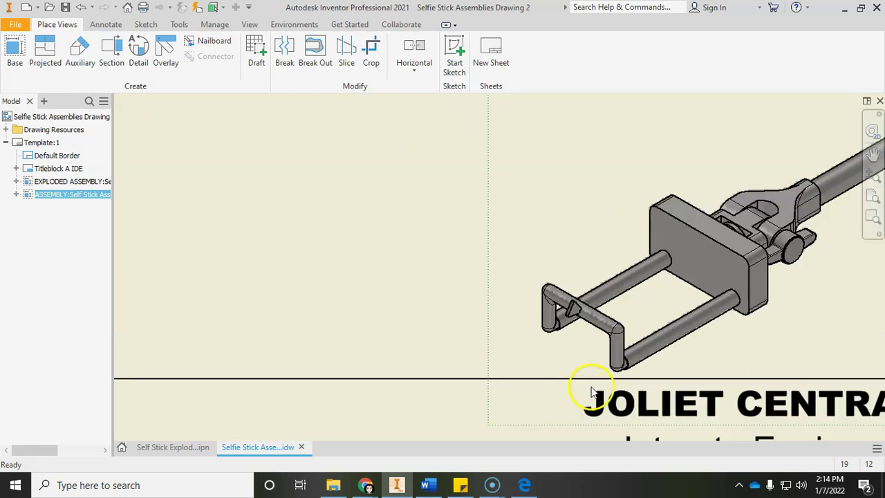
pyautogui.scroll(-4, 608, 365)
pyautogui.scroll(4, 621, 386)
pyautogui.scroll(-4, 607, 371)
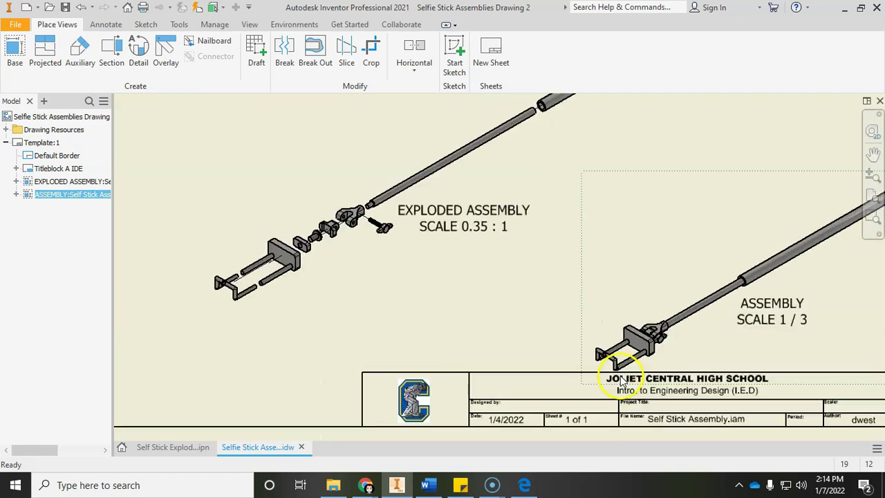
pyautogui.moveTo(735, 365); pyautogui.dragTo(404, 412, button='middle')
pyautogui.scroll(3, 599, 249)
pyautogui.scroll(-2, 601, 257)
pyautogui.scroll(-2, 599, 263)
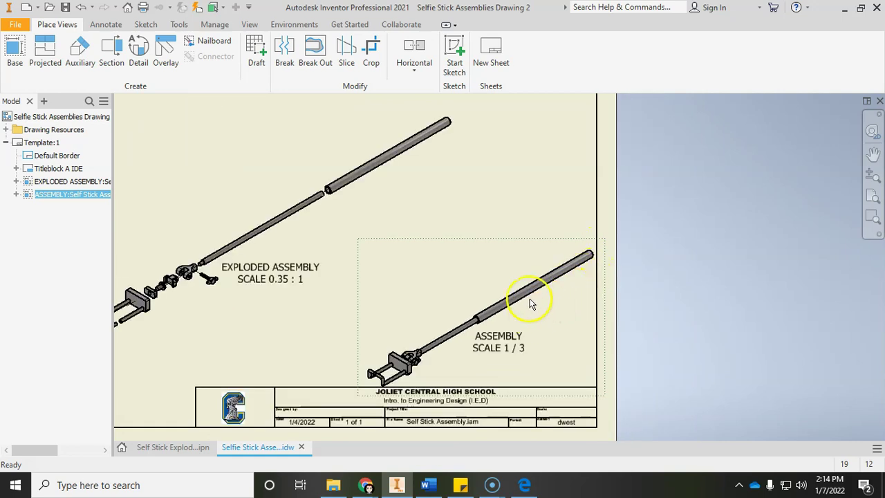
pyautogui.moveTo(502, 237); pyautogui.dragTo(504, 232)
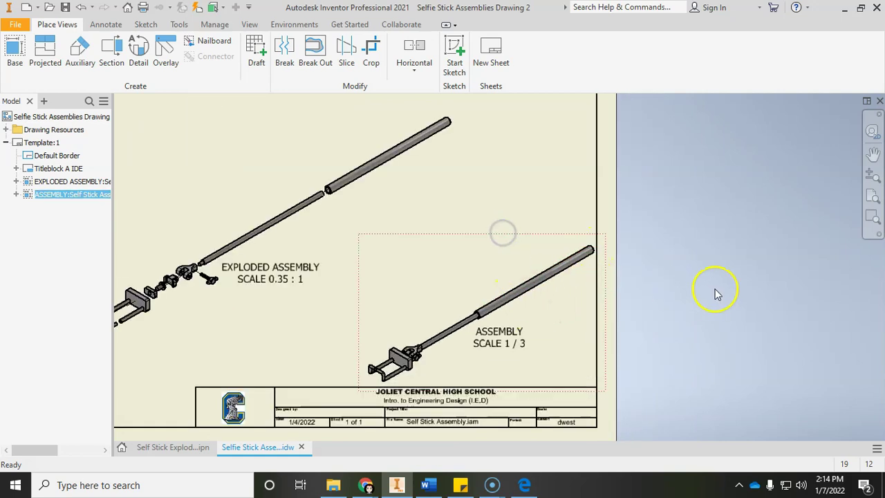
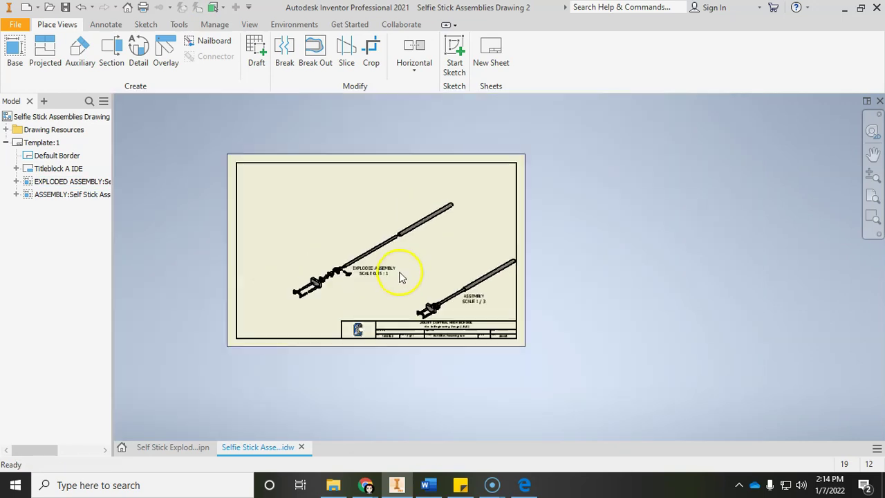
# - Move the exploded view right to sit above the assembled view and, following the reference PDF, shift its label closer to the stick
pyautogui.moveTo(406, 203); pyautogui.dragTo(449, 204)
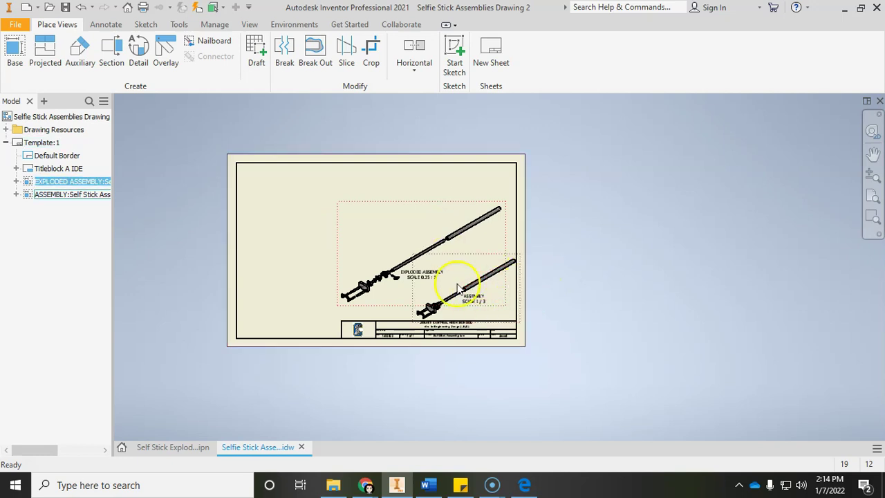
pyautogui.scroll(3, 429, 285)
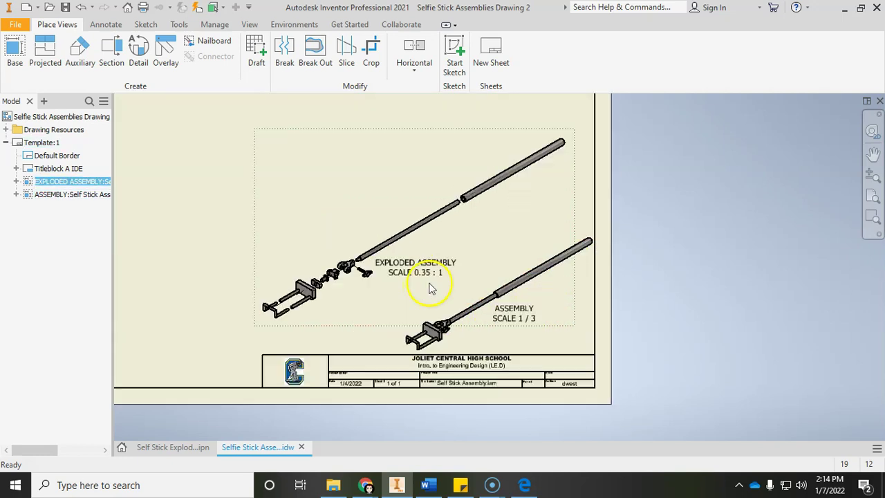
pyautogui.click(520, 487)
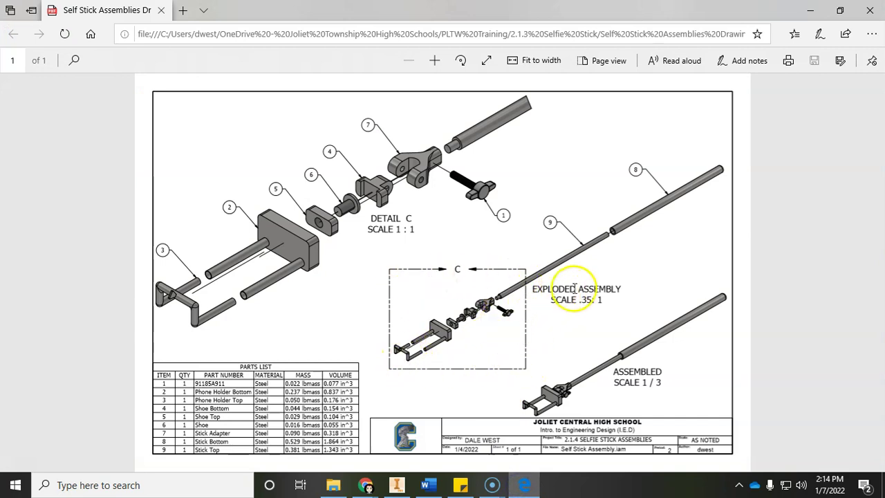
pyautogui.click(396, 485)
pyautogui.moveTo(445, 260); pyautogui.dragTo(455, 242)
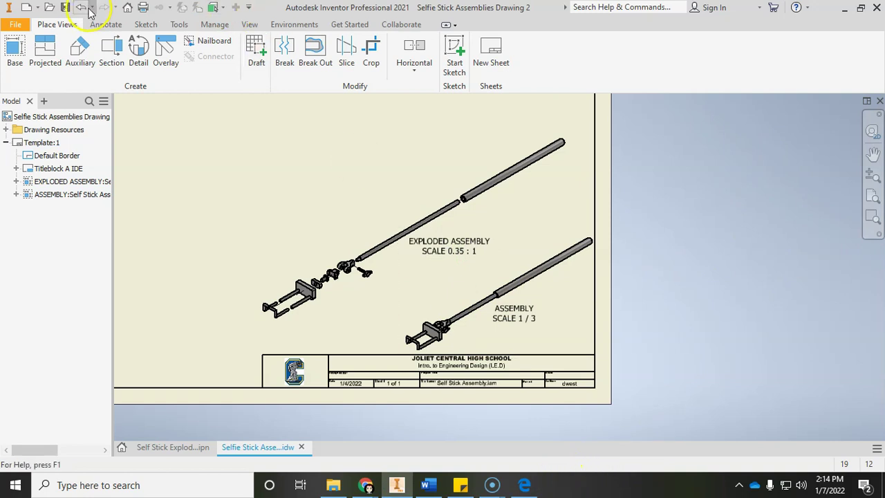
# - Following the assignment notes, start a detail view of the exploded view with a 1:1 scale and a rectangular fence
pyautogui.click(469, 487)
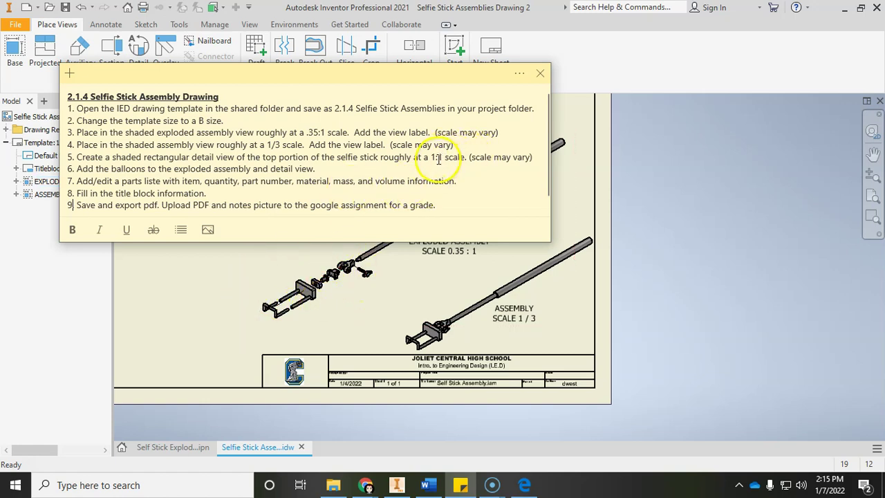
pyautogui.click(774, 270)
pyautogui.moveTo(738, 269); pyautogui.dragTo(809, 271, button='middle')
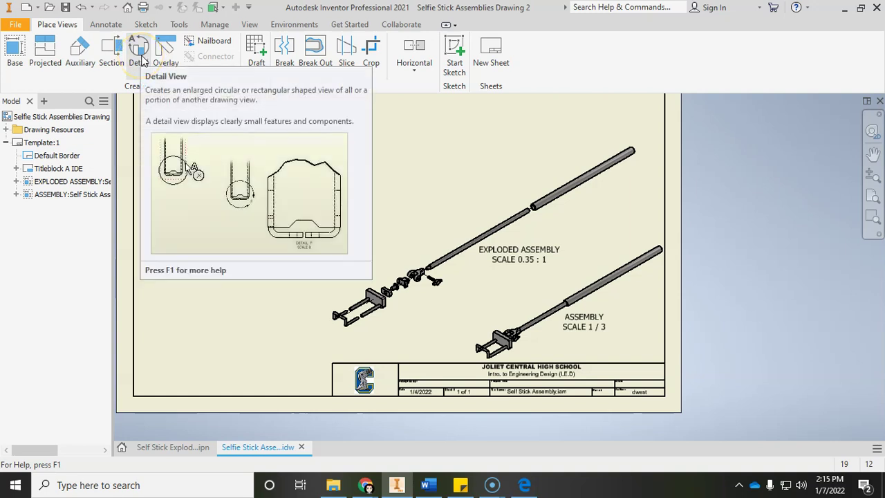
pyautogui.click(141, 59)
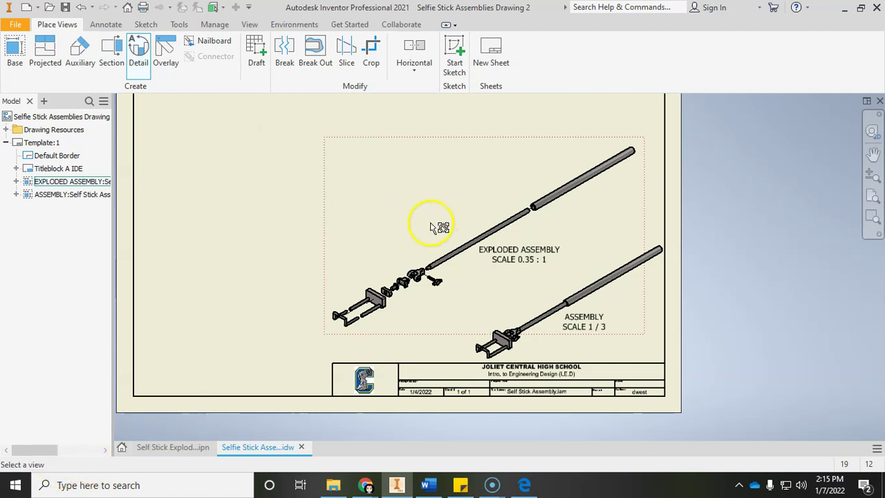
pyautogui.click(325, 234)
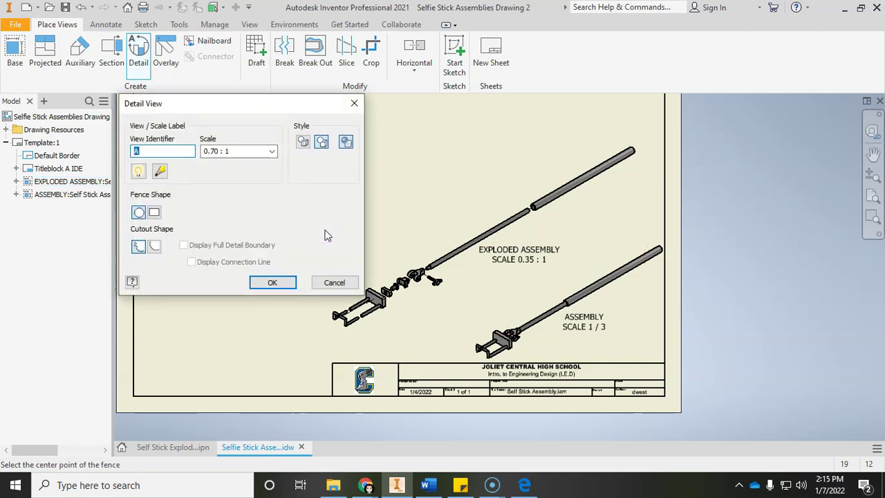
pyautogui.moveTo(257, 105); pyautogui.dragTo(215, 94)
pyautogui.click(186, 138)
pyautogui.doubleClick(190, 138)
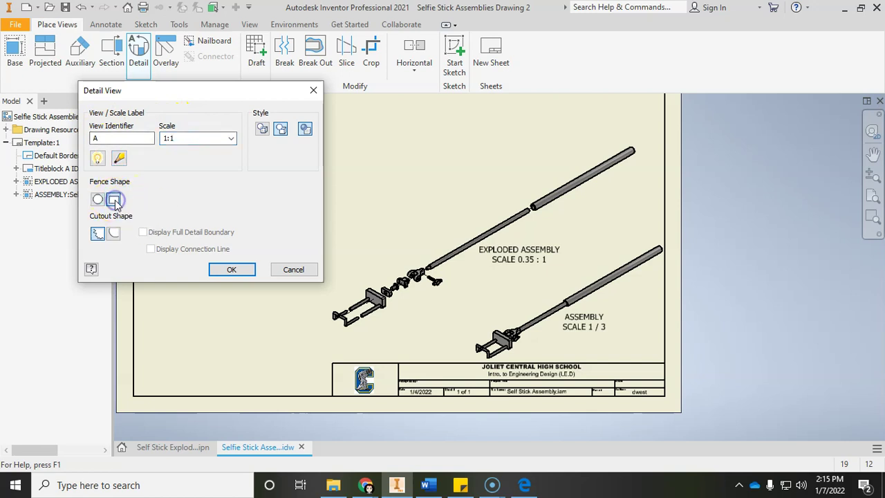
pyautogui.moveTo(177, 95); pyautogui.dragTo(123, 76)
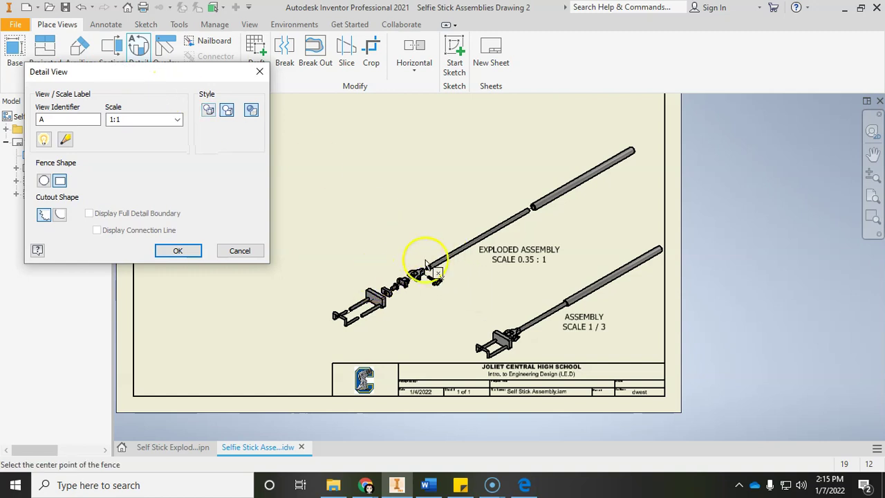
# - Using the reference PDF as a guide, fence the exploded view's head parts from the phone holder to the wing screw, centred near the shoe
pyautogui.scroll(2, 403, 285)
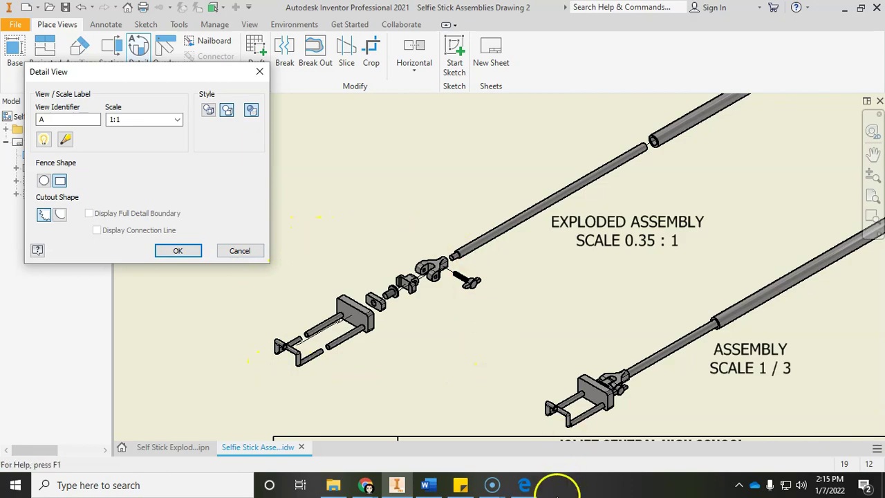
pyautogui.click(524, 485)
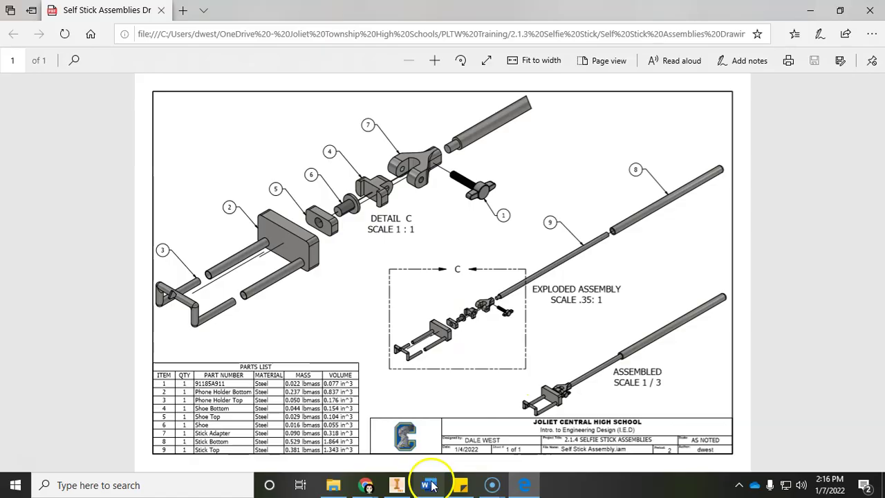
pyautogui.click(399, 484)
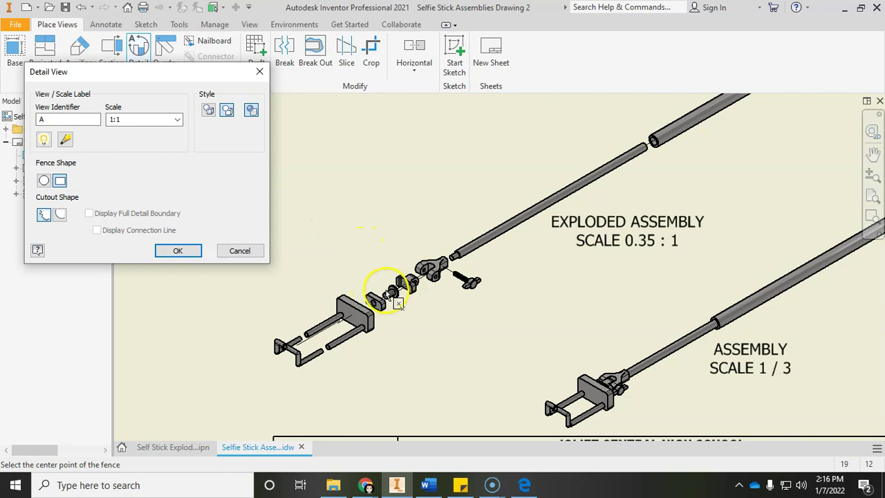
pyautogui.click(391, 292)
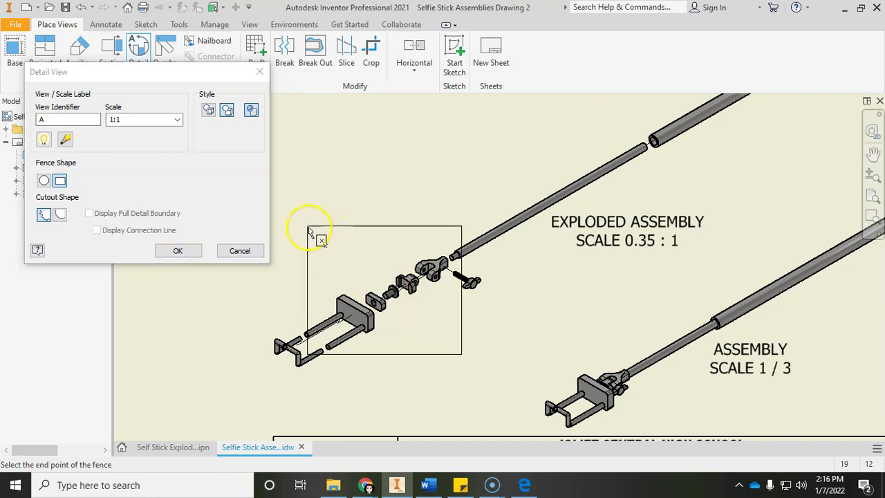
pyautogui.moveTo(290, 217); pyautogui.dragTo(474, 198, button='middle')
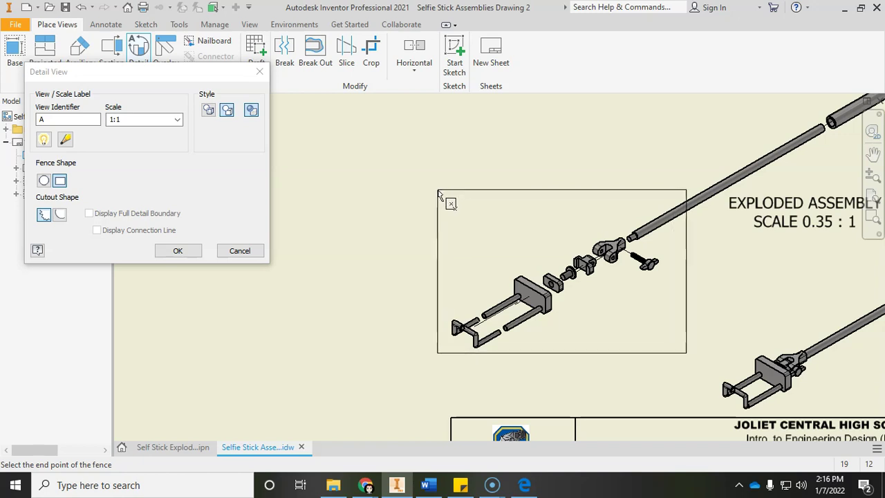
pyautogui.click(438, 195)
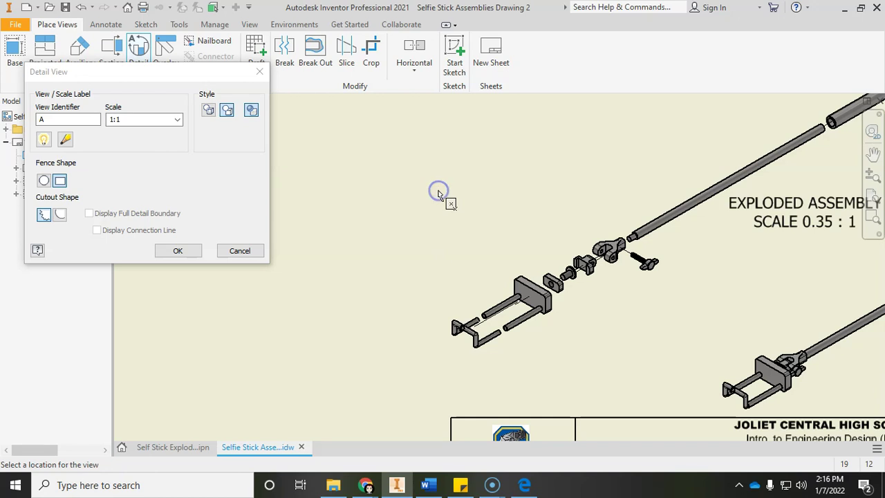
# - Place the detail view in the sheet's upper left area, clear of the exploded view
pyautogui.scroll(-2, 429, 214)
pyautogui.scroll(3, 448, 220)
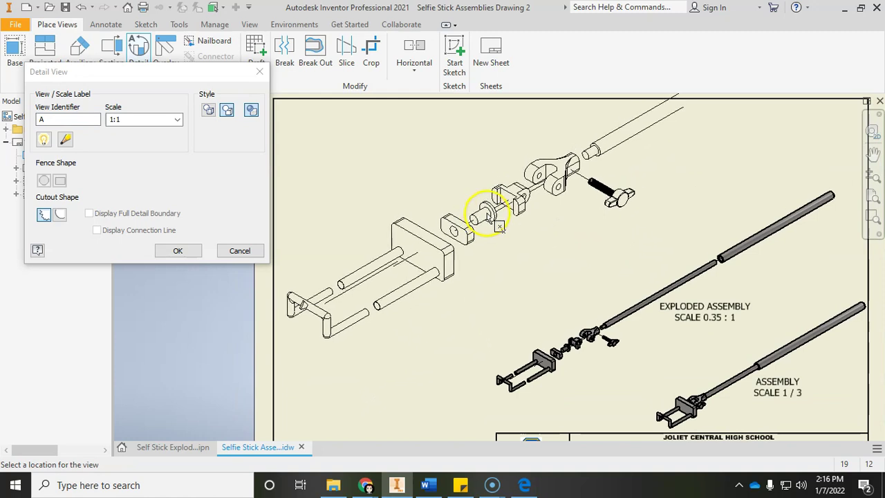
pyautogui.scroll(2, 498, 241)
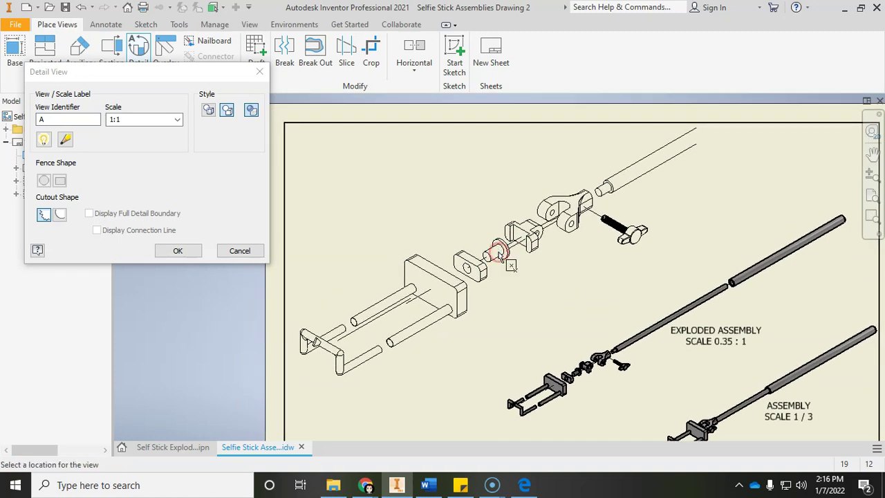
pyautogui.moveTo(507, 252)
pyautogui.mouseDown()
pyautogui.moveTo(500, 265)
pyautogui.moveTo(476, 259)
pyautogui.moveTo(506, 266)
pyautogui.moveTo(193, 128)
pyautogui.moveTo(265, 118)
pyautogui.mouseUp()
pyautogui.click(252, 111)
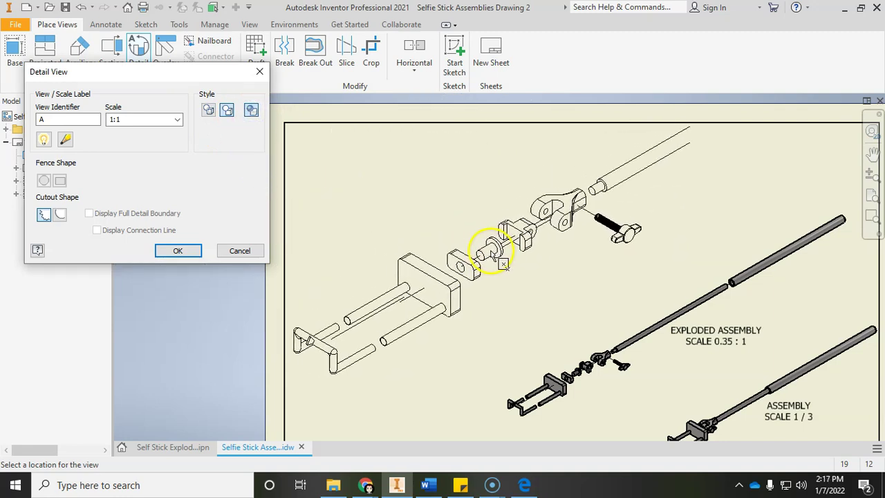
pyautogui.click(498, 257)
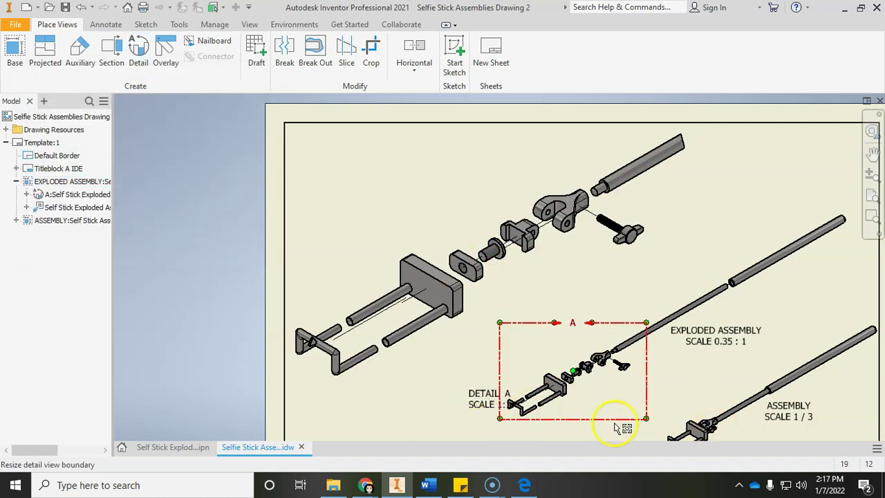
# - Compare with the reference PDF and move the DETAIL A label up beneath the detail view's shoe parts
pyautogui.moveTo(450, 391)
pyautogui.mouseDown(button='middle')
pyautogui.moveTo(433, 340)
pyautogui.moveTo(392, 291)
pyautogui.mouseUp(button='middle')
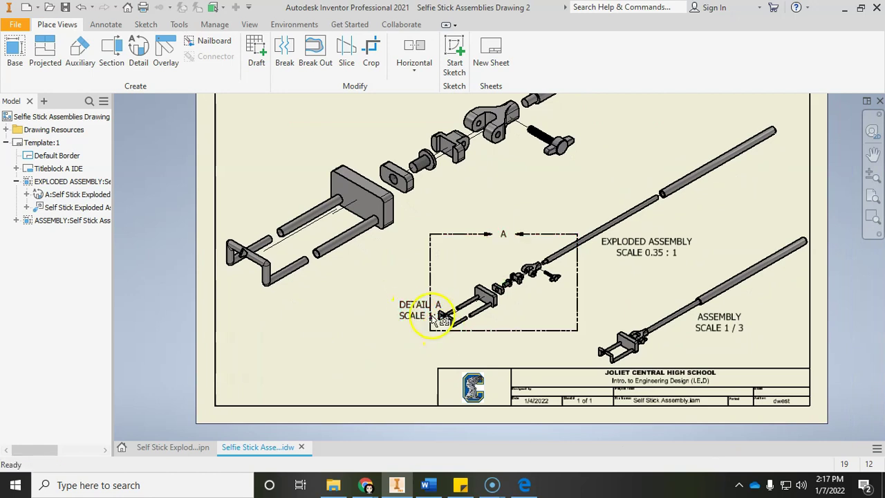
pyautogui.click(531, 487)
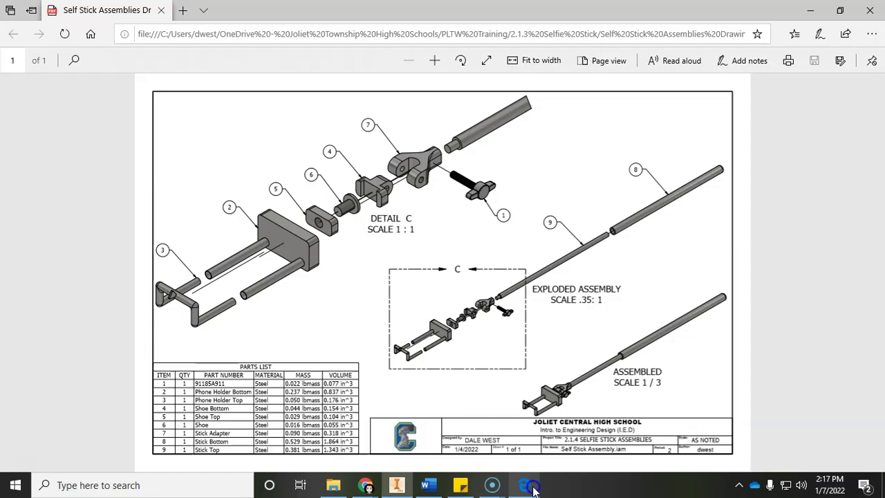
pyautogui.click(533, 488)
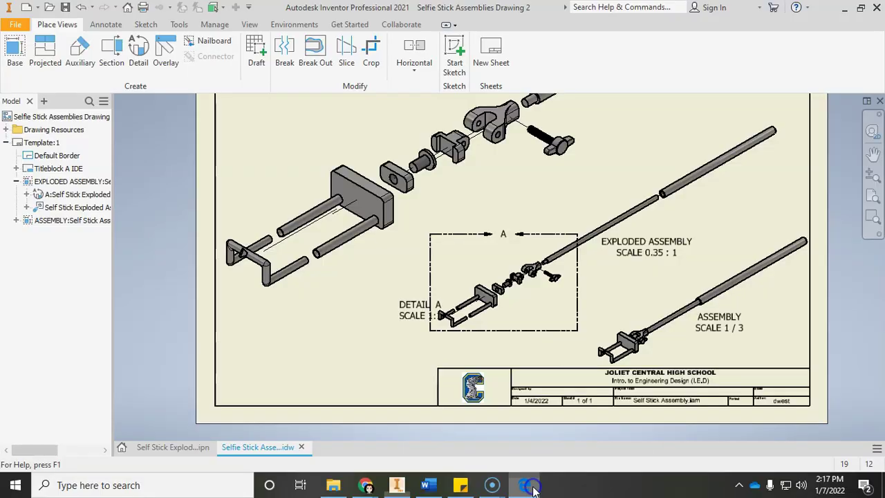
pyautogui.moveTo(413, 309); pyautogui.dragTo(451, 179)
pyautogui.moveTo(504, 170); pyautogui.dragTo(500, 237, button='middle')
# - Tighten and recentre detail boundary A around the head parts in the exploded view
pyautogui.moveTo(626, 336); pyautogui.dragTo(609, 241, button='middle')
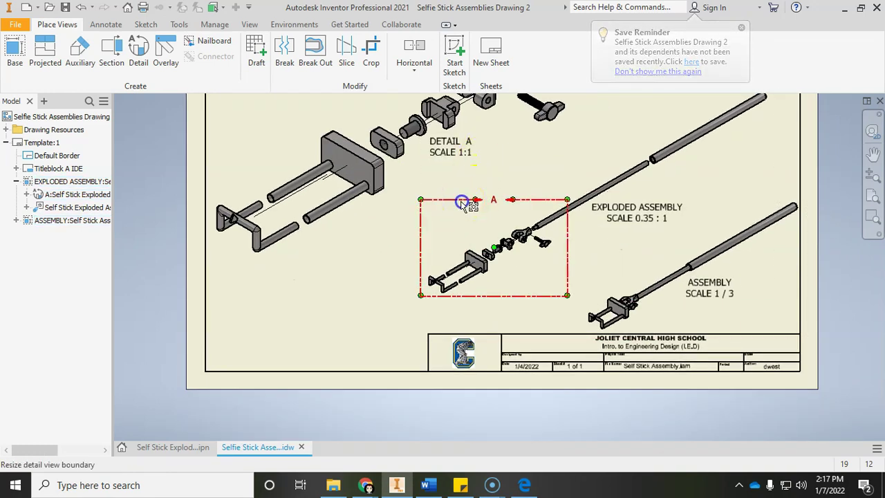
pyautogui.click(421, 199)
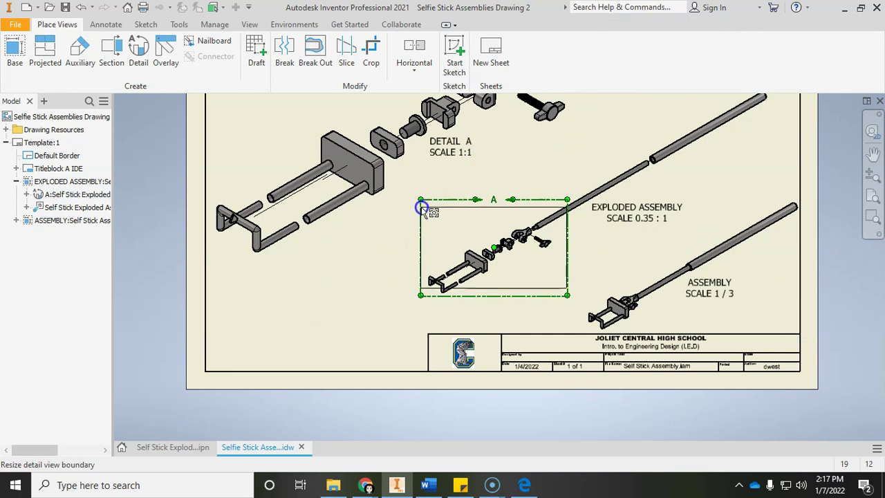
pyautogui.moveTo(489, 243)
pyautogui.mouseDown()
pyautogui.moveTo(496, 251)
pyautogui.moveTo(486, 251)
pyautogui.mouseUp()
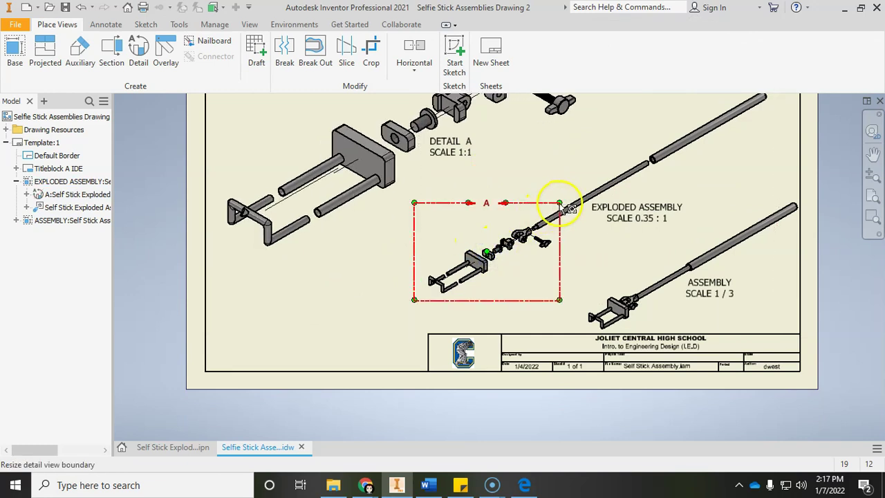
pyautogui.moveTo(565, 207); pyautogui.dragTo(557, 207)
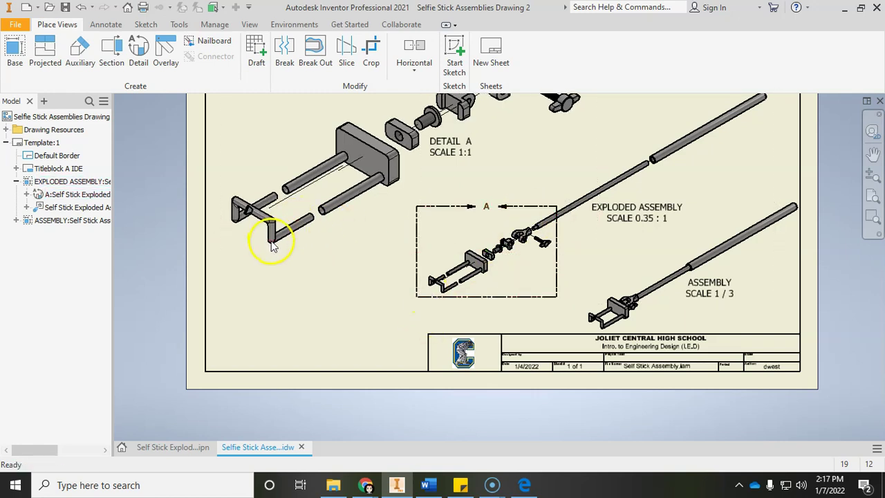
# - Shift the detail view slightly up and left, closer to the upper left corner of the sheet border
pyautogui.moveTo(474, 267); pyautogui.dragTo(466, 348, button='middle')
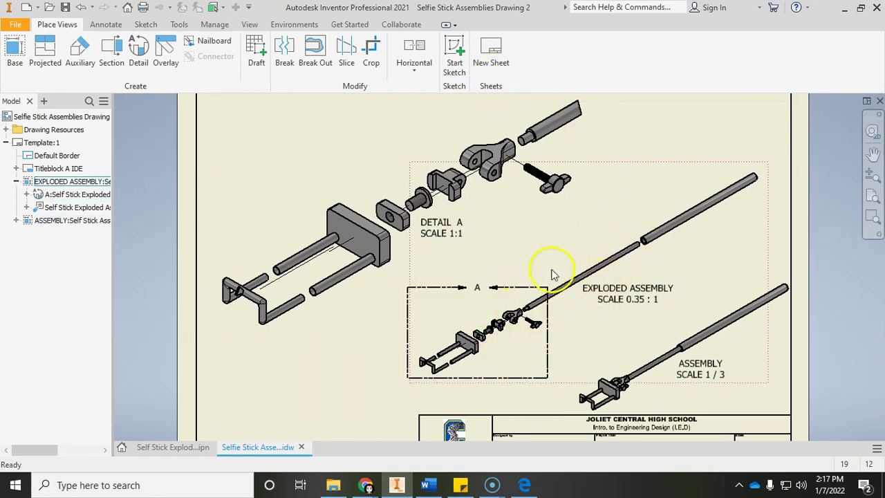
pyautogui.scroll(3, 544, 265)
pyautogui.moveTo(544, 265); pyautogui.dragTo(527, 295, button='middle')
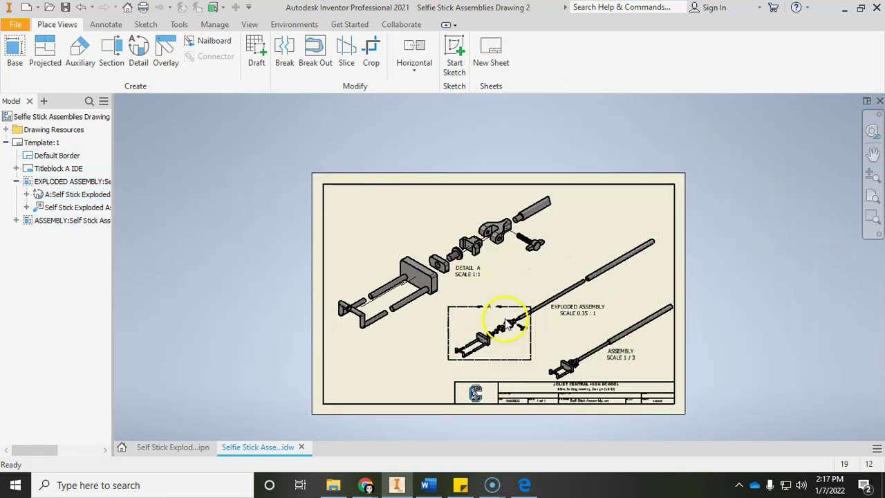
pyautogui.moveTo(331, 199); pyautogui.dragTo(327, 195)
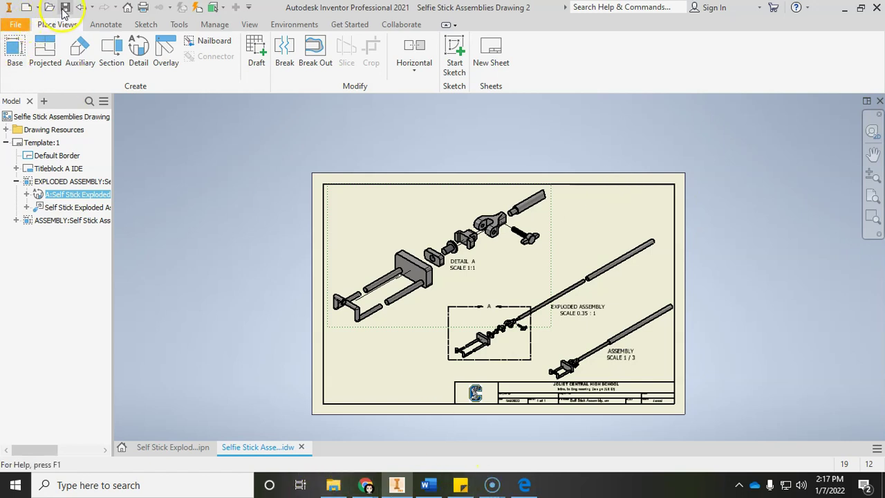
# - Review the assignment notes on balloons and parts list, and check balloon placement in the reference PDF before returning to the drawing
pyautogui.click(459, 484)
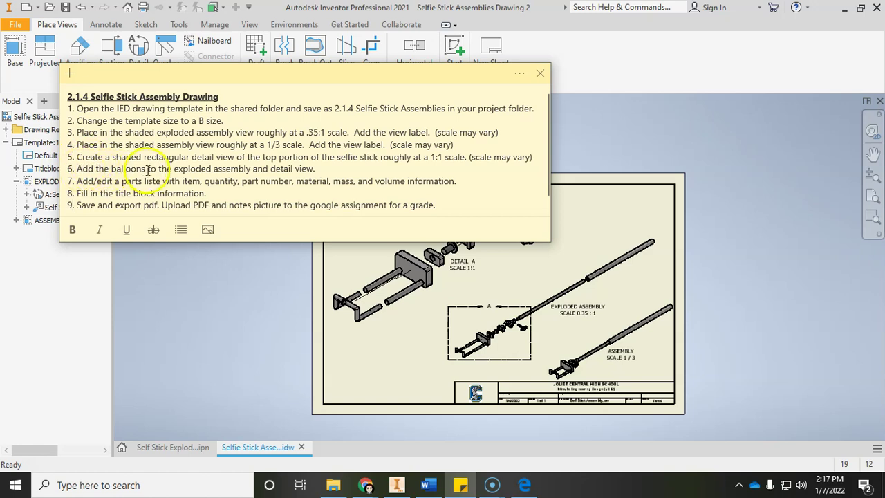
pyautogui.click(524, 484)
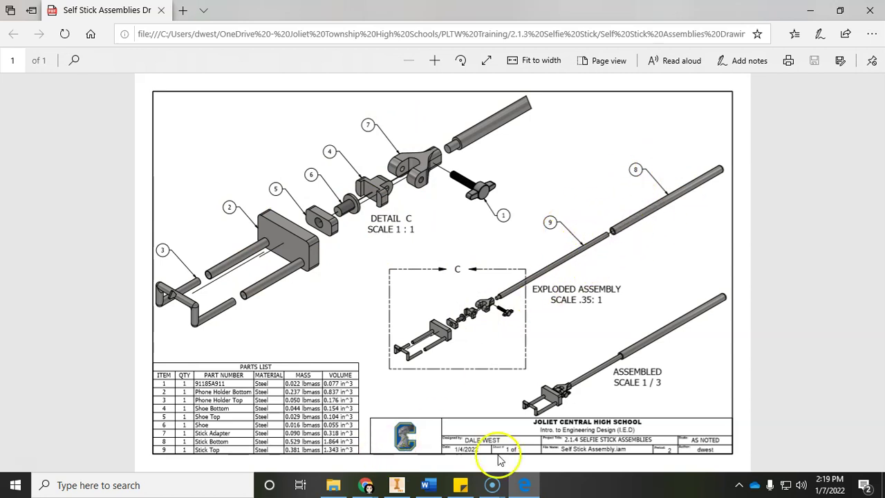
pyautogui.click(399, 486)
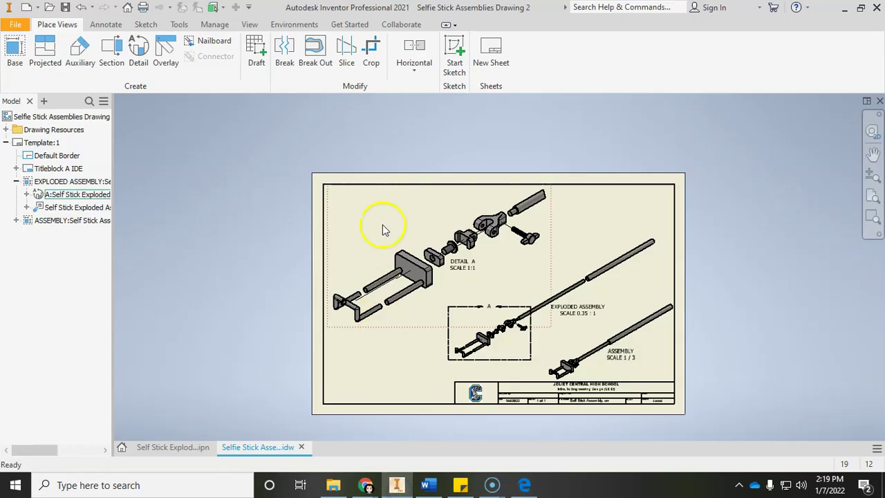
pyautogui.click(107, 25)
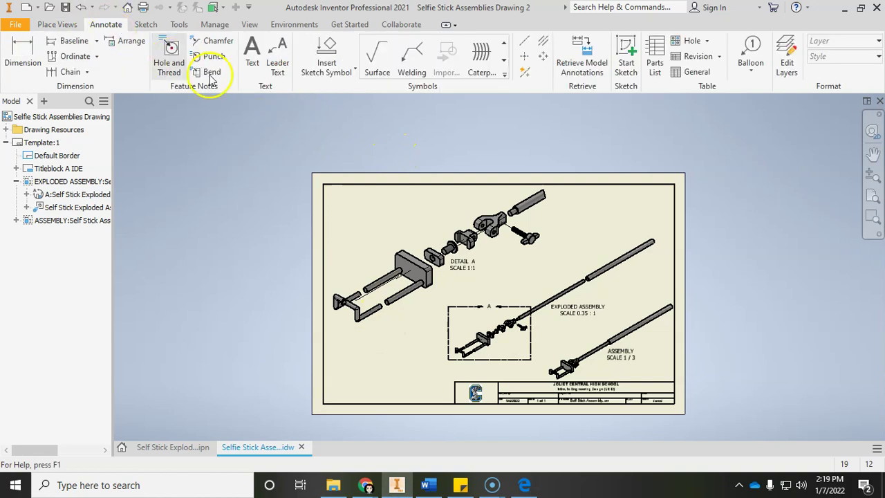
pyautogui.click(753, 48)
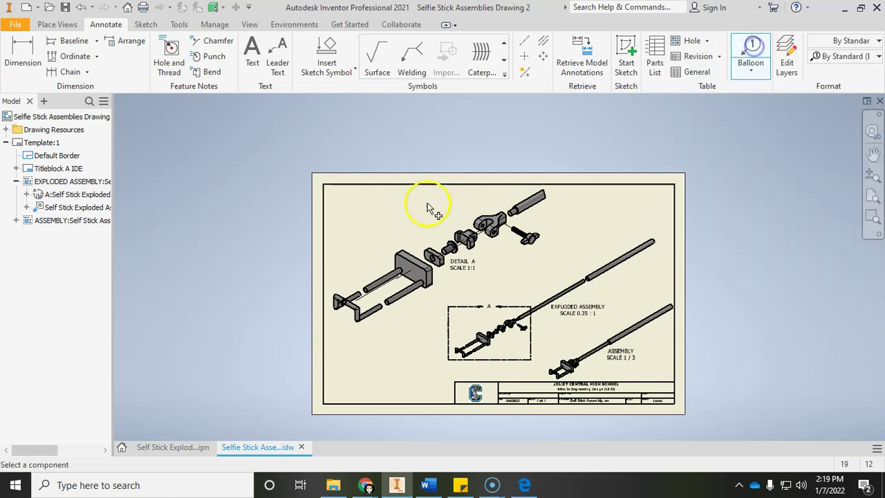
pyautogui.scroll(-4, 332, 296)
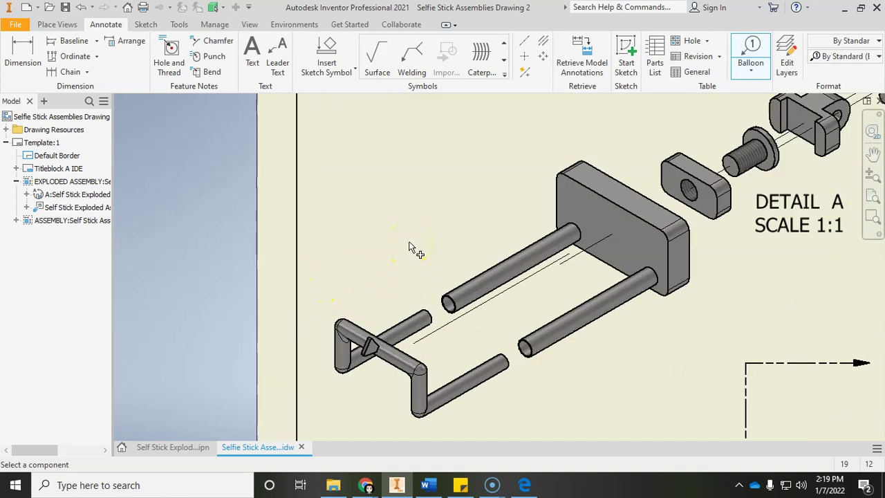
pyautogui.click(411, 253)
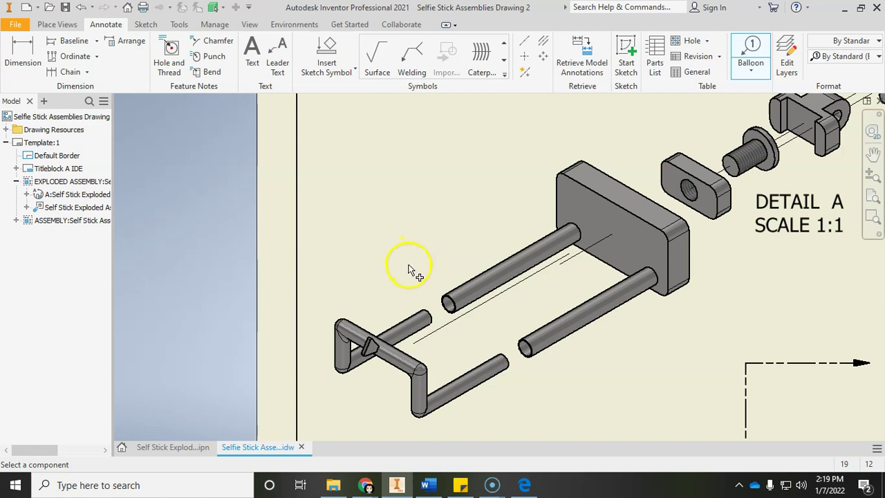
pyautogui.click(423, 322)
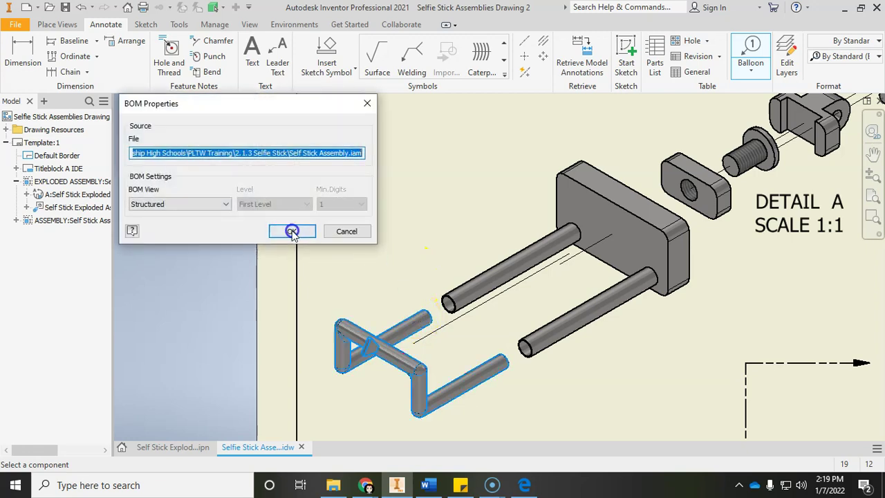
pyautogui.click(292, 231)
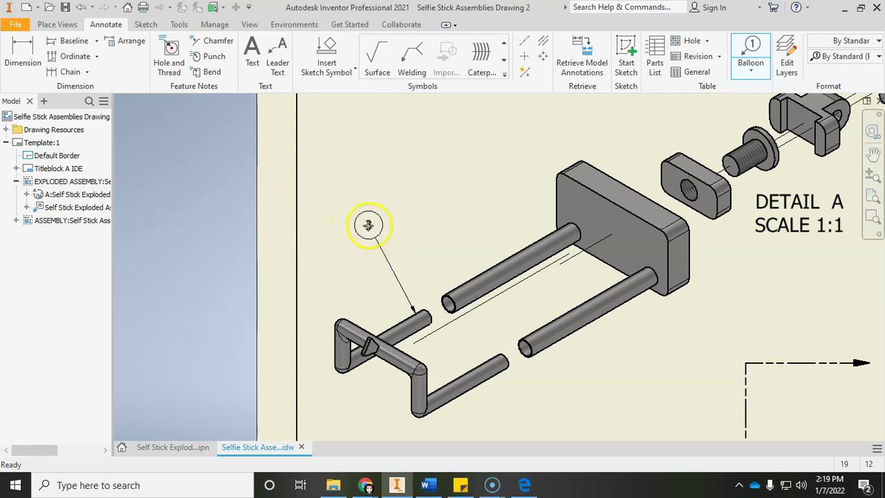
pyautogui.press('Escape')
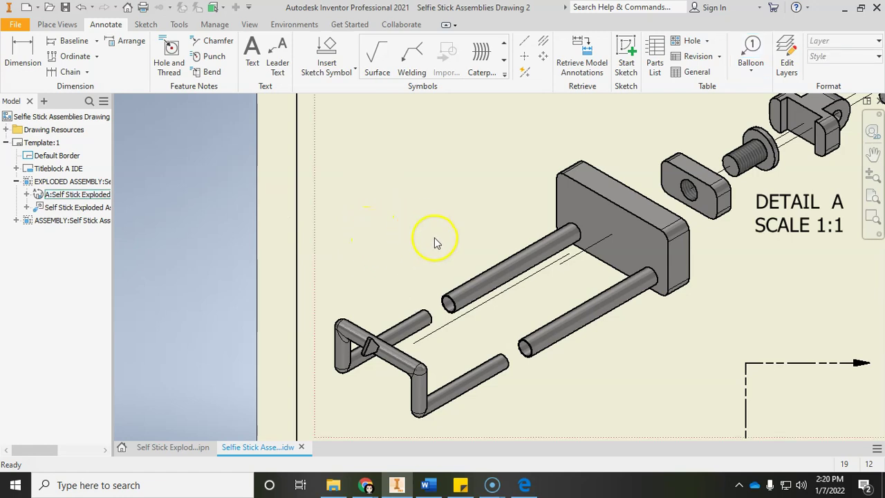
# - Add a balloon with the Structured BOM view and a shouldered leader above the U-shaped phone holder end in detail view A
pyautogui.click(751, 54)
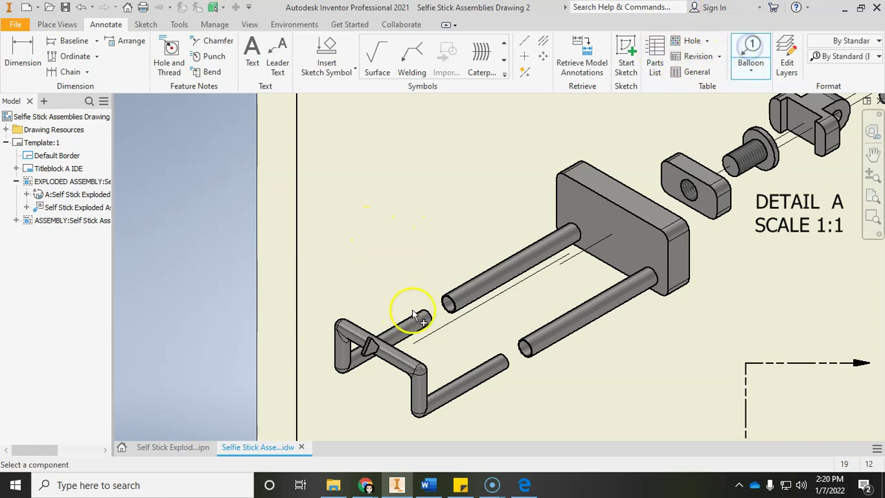
pyautogui.click(419, 317)
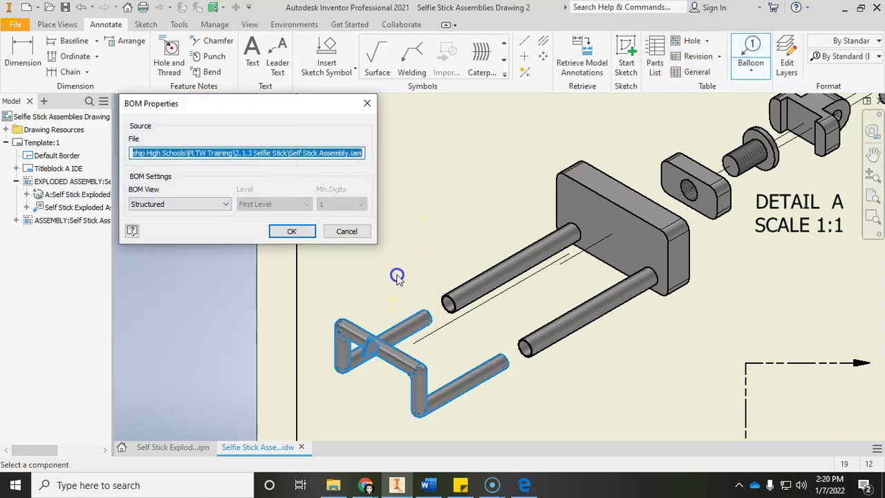
pyautogui.click(295, 231)
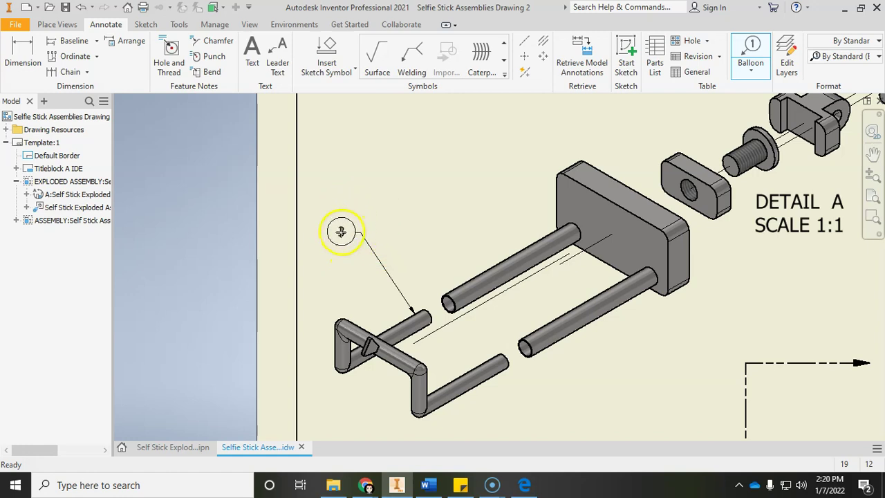
pyautogui.scroll(5, 341, 232)
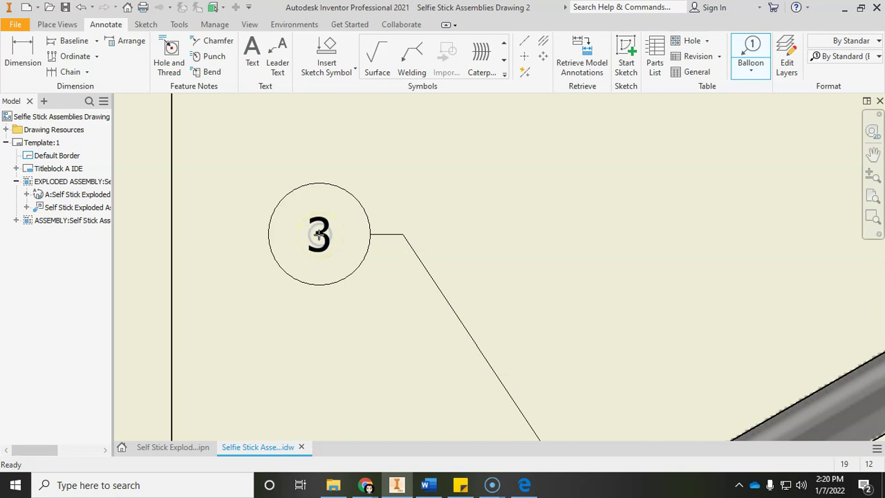
pyautogui.rightClick(318, 234)
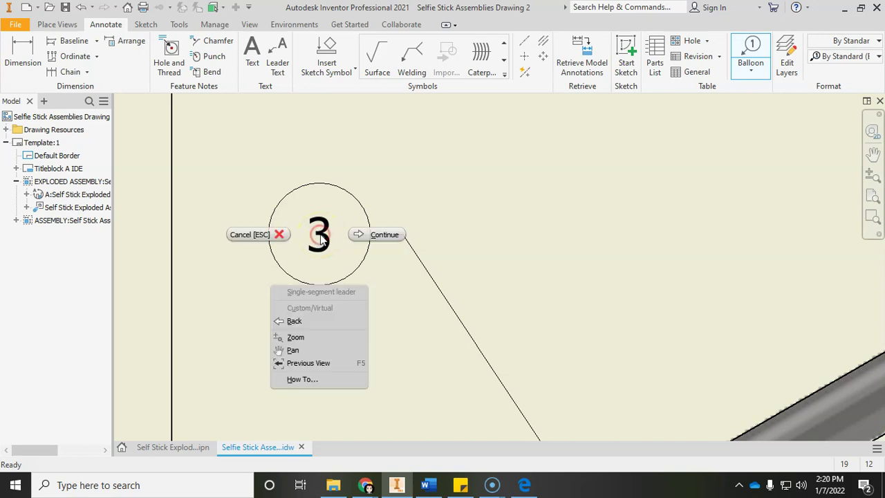
pyautogui.click(365, 236)
pyautogui.scroll(-4, 404, 263)
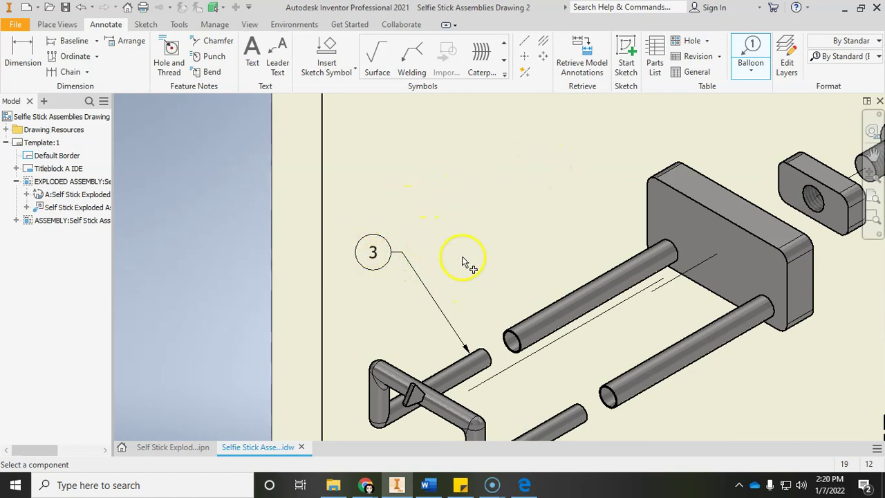
pyautogui.press('Escape')
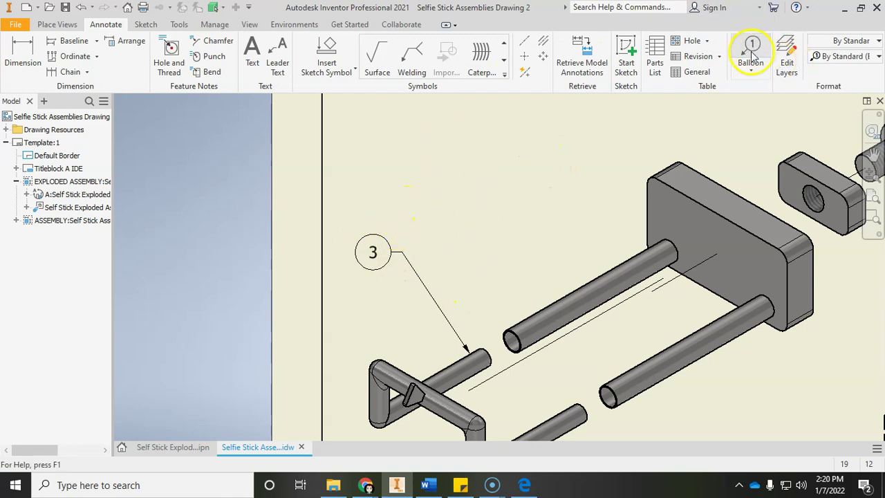
# - Balloon the phone holder plate part from its upper rod in detail A, placing the balloon up and left with a horizontal shoulder
pyautogui.click(753, 55)
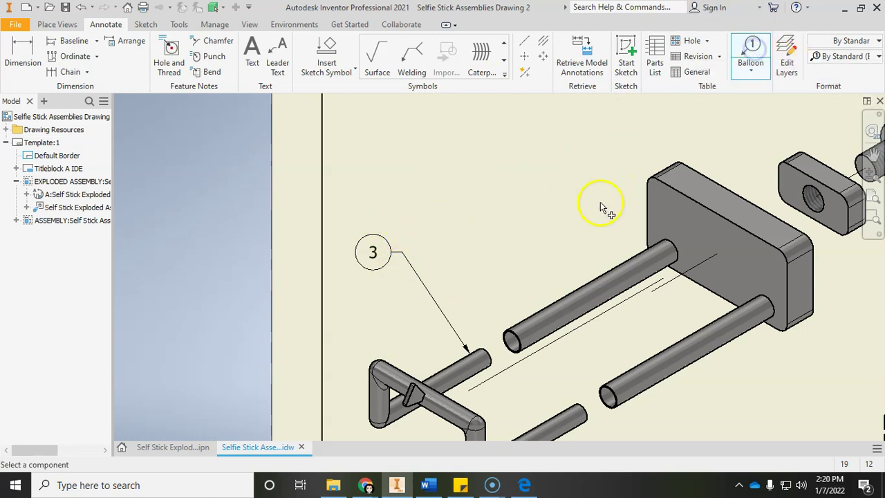
pyautogui.click(605, 271)
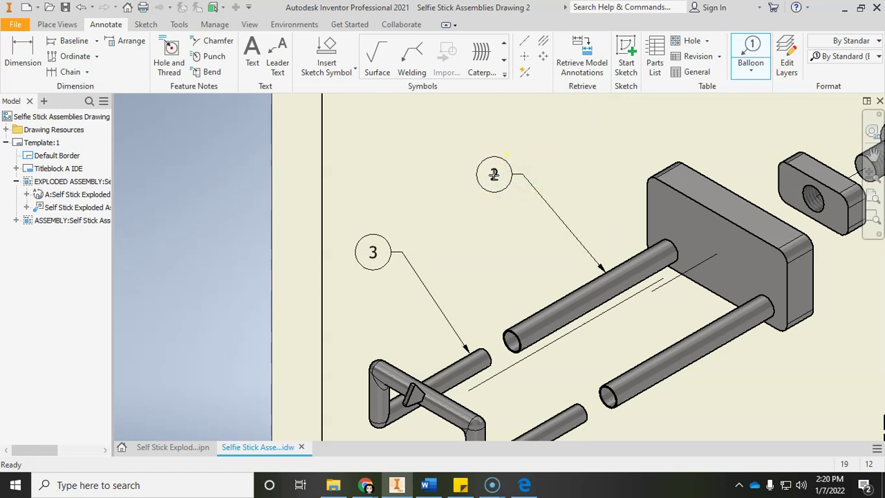
pyautogui.moveTo(493, 175)
pyautogui.mouseDown()
pyautogui.moveTo(334, 178)
pyautogui.moveTo(492, 174)
pyautogui.mouseUp()
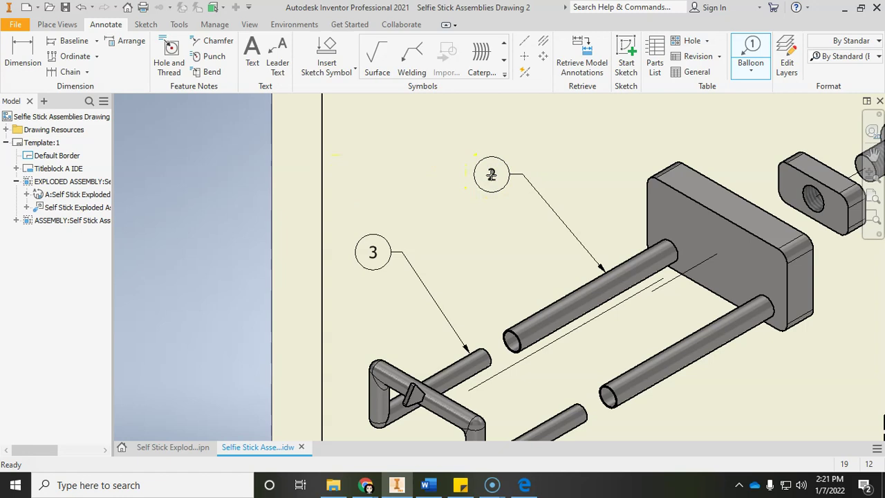
pyautogui.rightClick(491, 175)
pyautogui.click(553, 175)
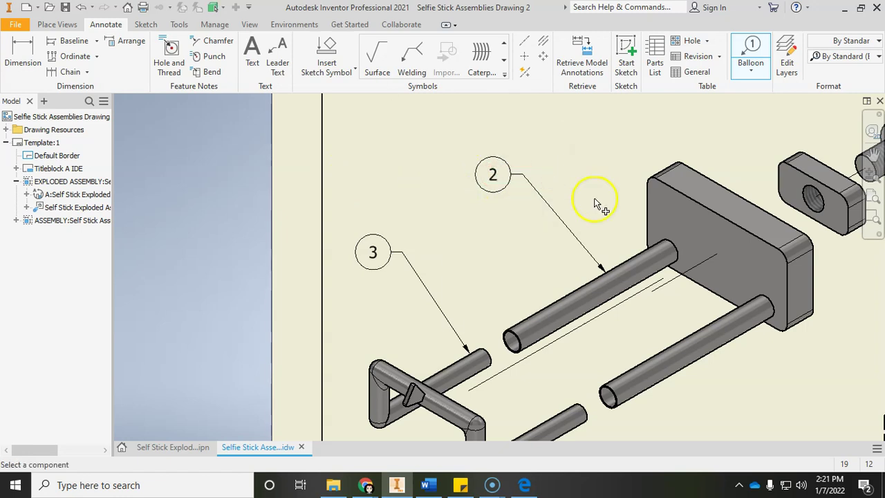
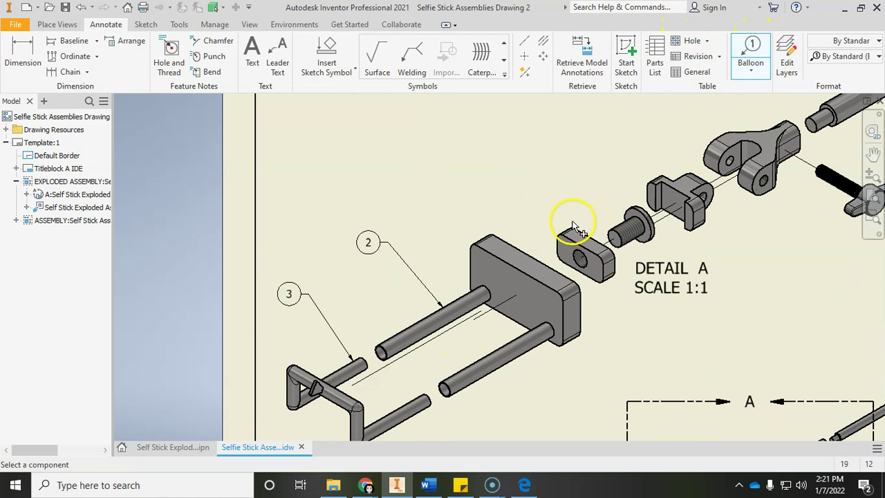
# - Balloon the small threaded block beside the holder plate in detail A, placing the balloon up and left with a shouldered leader
pyautogui.click(558, 247)
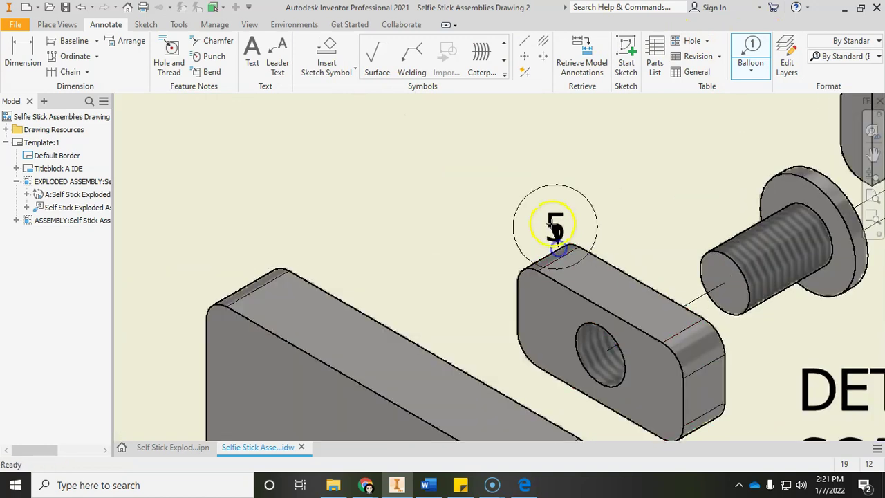
pyautogui.scroll(-4, 553, 224)
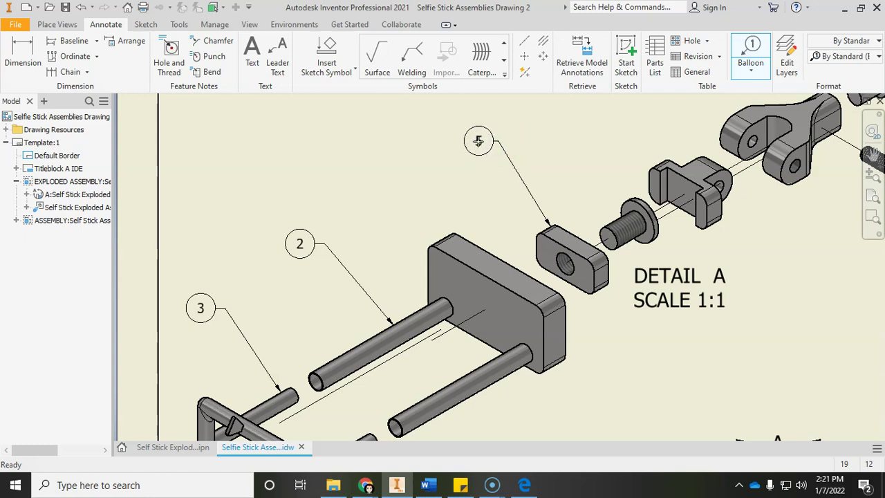
pyautogui.click(479, 142)
pyautogui.rightClick(496, 190)
pyautogui.click(523, 144)
# - Balloon the flanged threaded stud in detail A, placing the balloon up and left of it with a shouldered leader
pyautogui.moveTo(599, 192); pyautogui.dragTo(540, 222, button='middle')
pyautogui.click(563, 236)
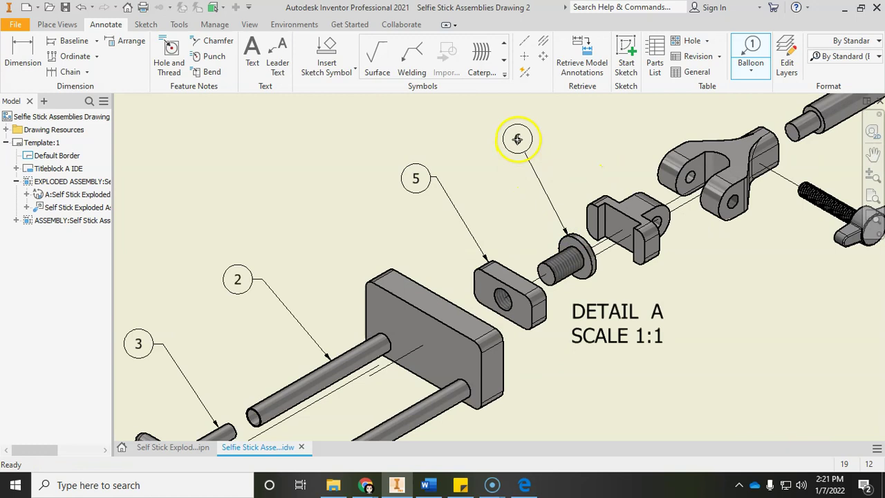
pyautogui.click(497, 140)
pyautogui.rightClick(497, 142)
pyautogui.click(546, 139)
# - Balloon the slotted shoe bracket in detail A, placing the balloon up and left of it with a shouldered leader
pyautogui.moveTo(609, 175); pyautogui.dragTo(534, 229, button='middle')
pyautogui.click(571, 249)
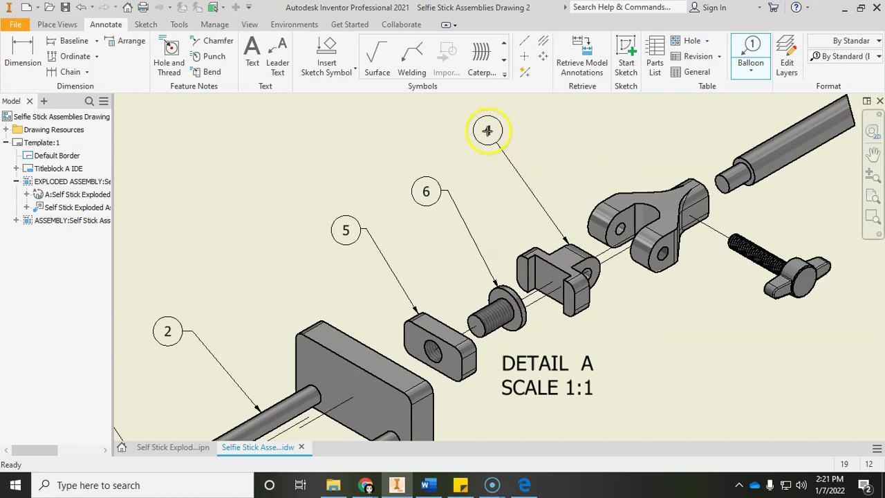
pyautogui.click(464, 131)
pyautogui.rightClick(464, 131)
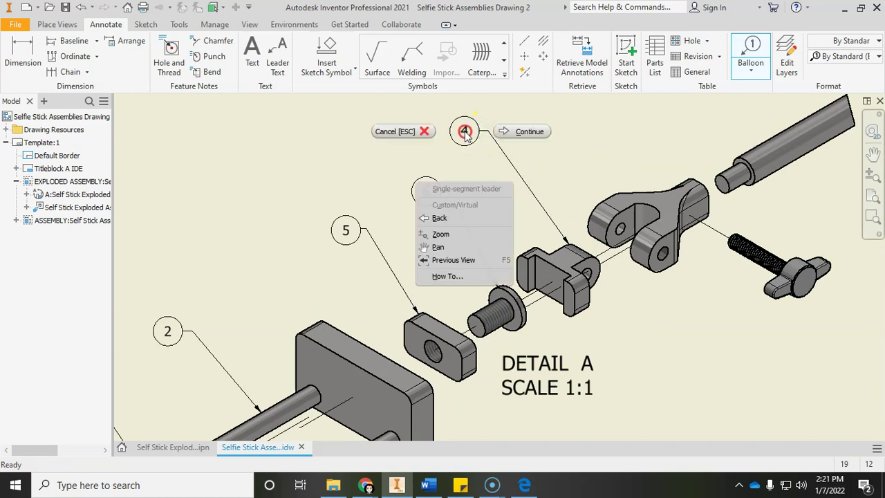
pyautogui.click(522, 131)
# - Balloon the forked stick adapter in detail A, placing the balloon up and left, just inside the sheet border
pyautogui.click(618, 200)
pyautogui.click(568, 166)
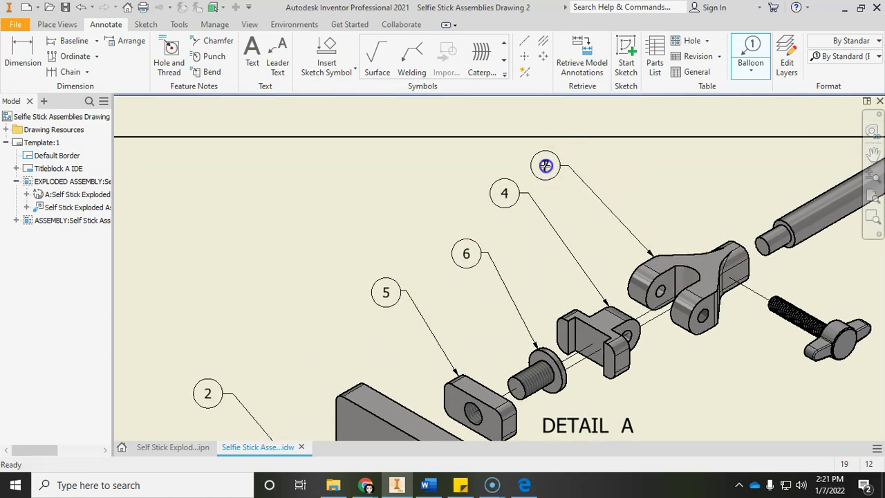
pyautogui.rightClick(546, 165)
pyautogui.click(593, 166)
# - Balloon the wing-headed thumb screw in detail A, placing the balloon below and right of it with a shouldered leader
pyautogui.press('Home')
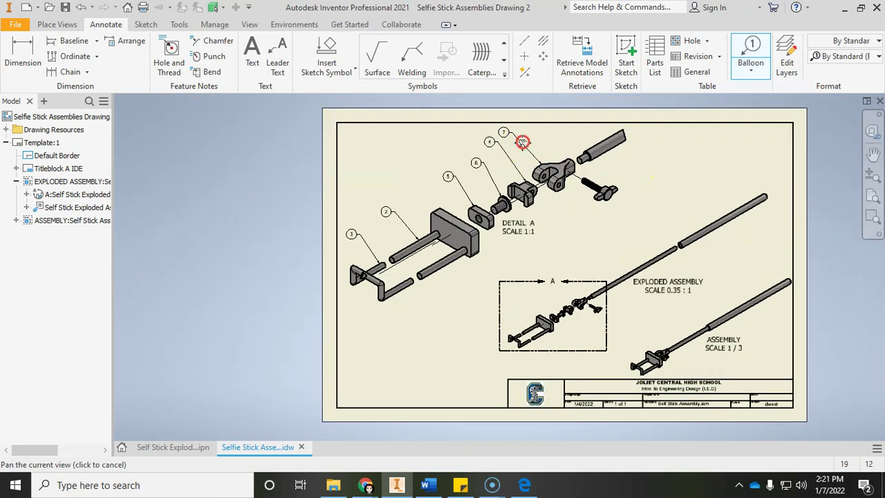
pyautogui.scroll(5, 595, 190)
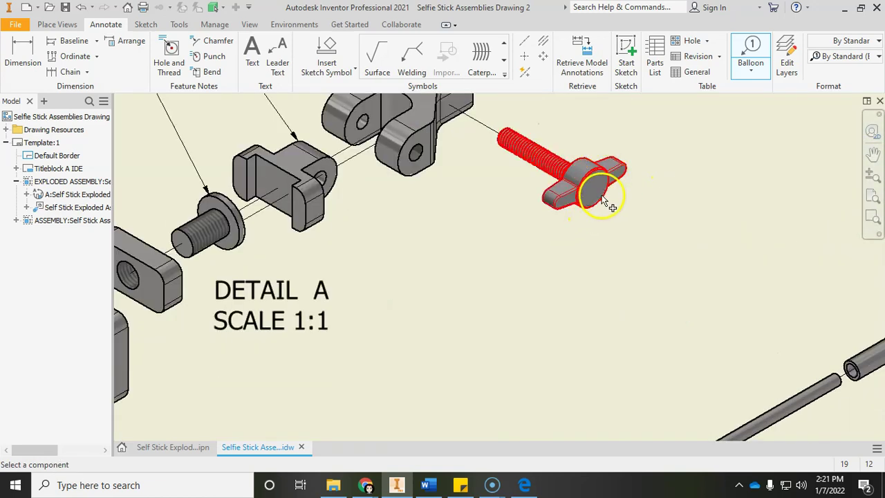
pyautogui.click(596, 207)
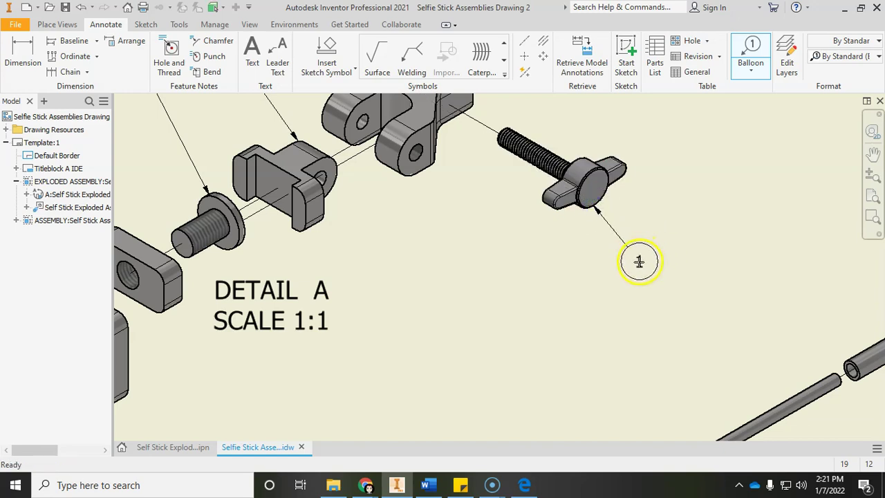
pyautogui.click(640, 261)
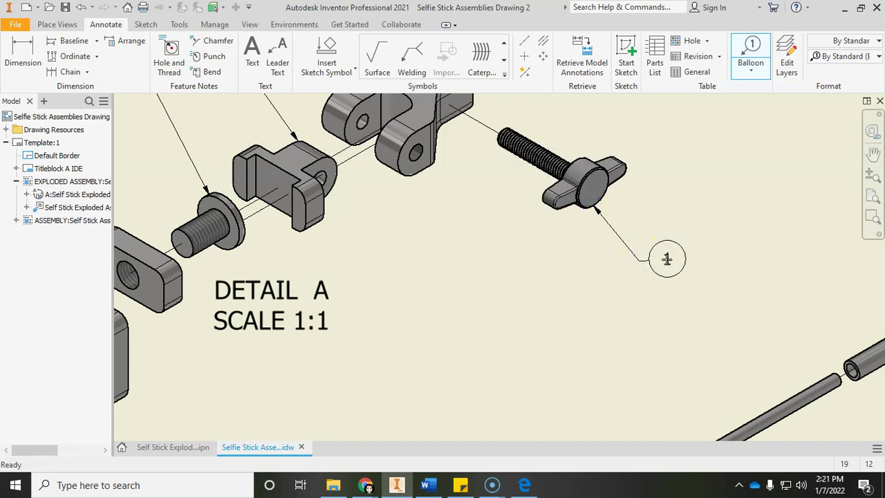
pyautogui.rightClick(667, 260)
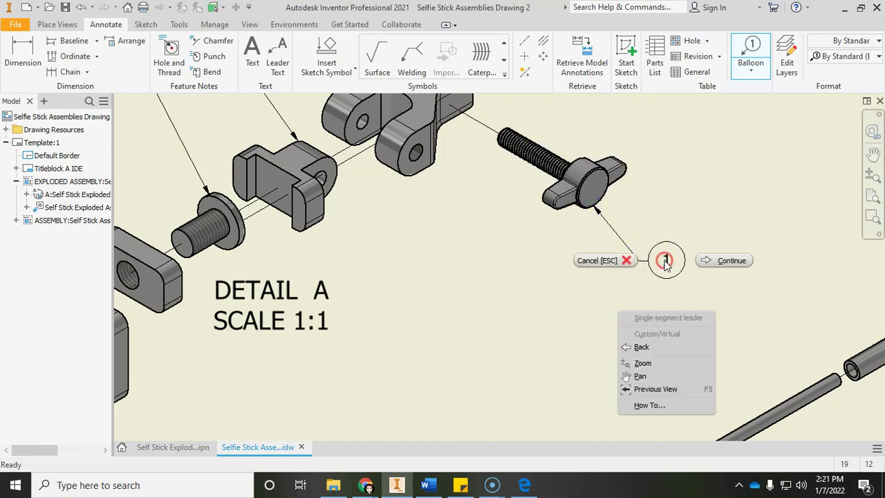
pyautogui.click(720, 261)
pyautogui.scroll(-6, 710, 260)
pyautogui.moveTo(585, 237); pyautogui.dragTo(579, 233)
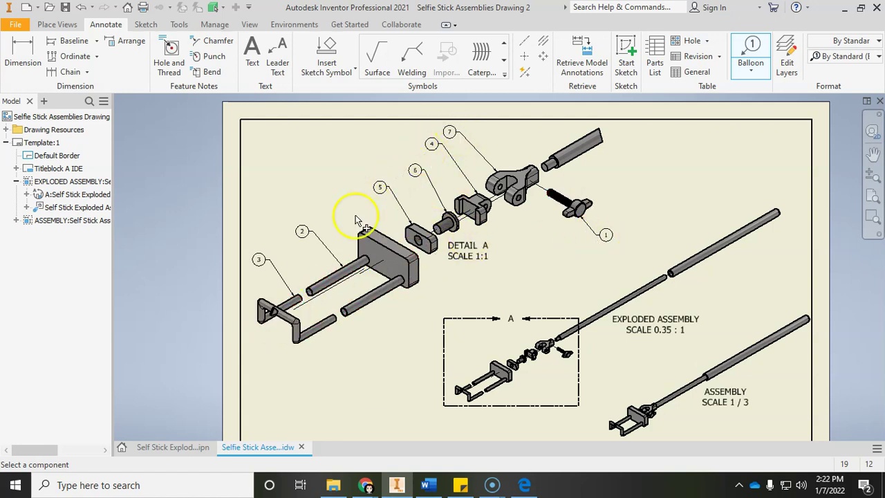
pyautogui.scroll(-4, 376, 312)
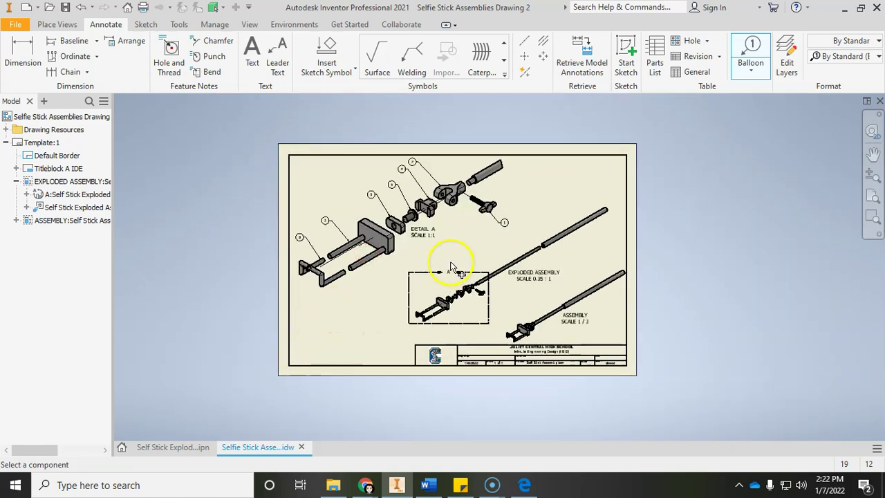
# - Balloon the thin inner rod in the exploded assembly view, placing the balloon up and left of it with a shouldered leader
pyautogui.scroll(3, 415, 191)
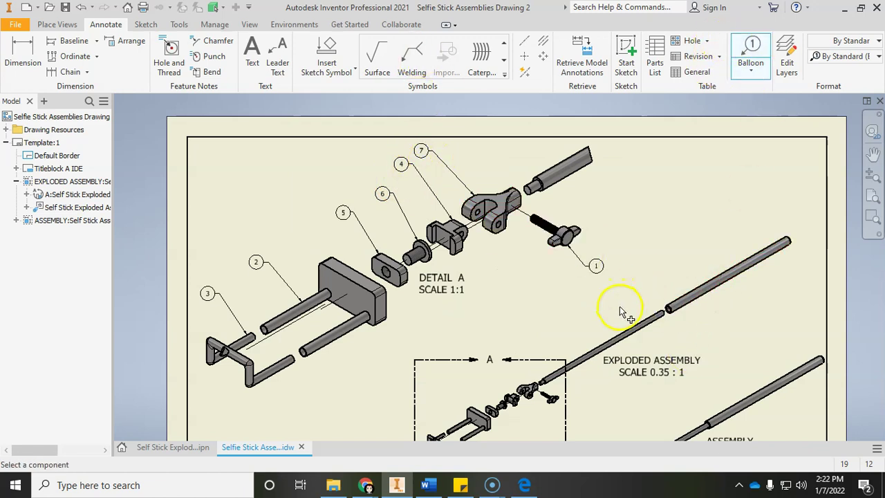
pyautogui.click(628, 327)
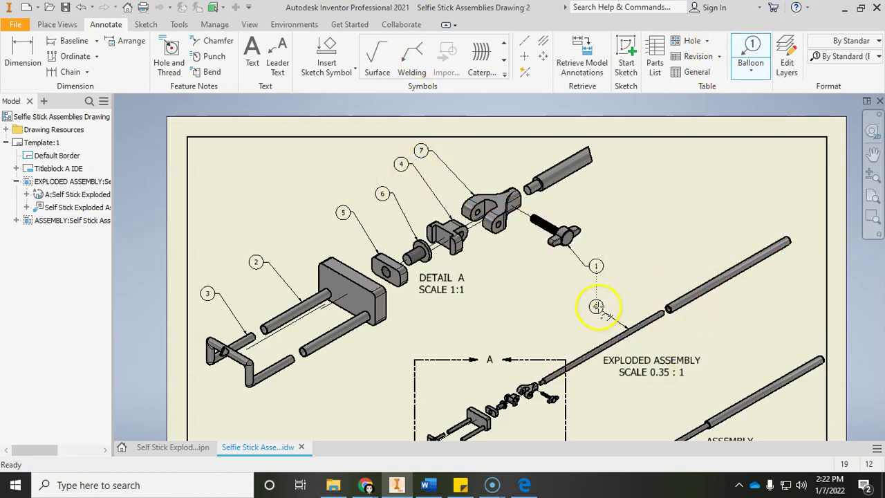
pyautogui.scroll(4, 598, 307)
pyautogui.click(594, 283)
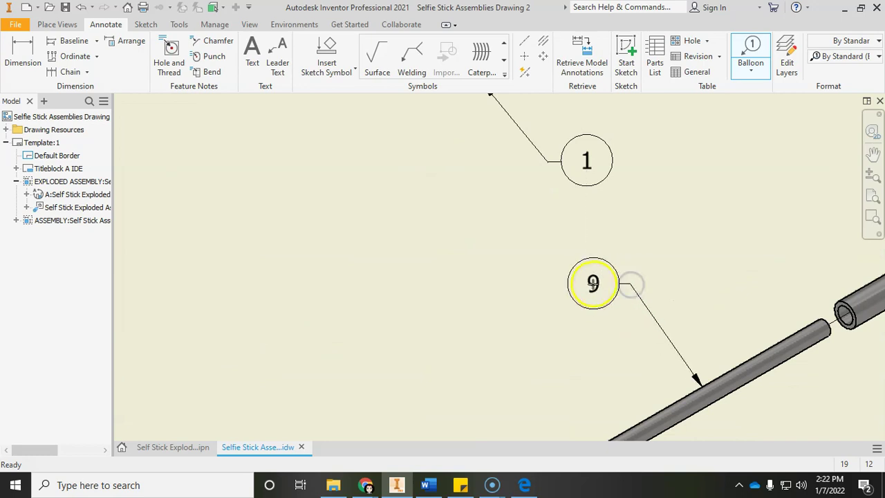
pyautogui.rightClick(595, 283)
pyautogui.click(635, 283)
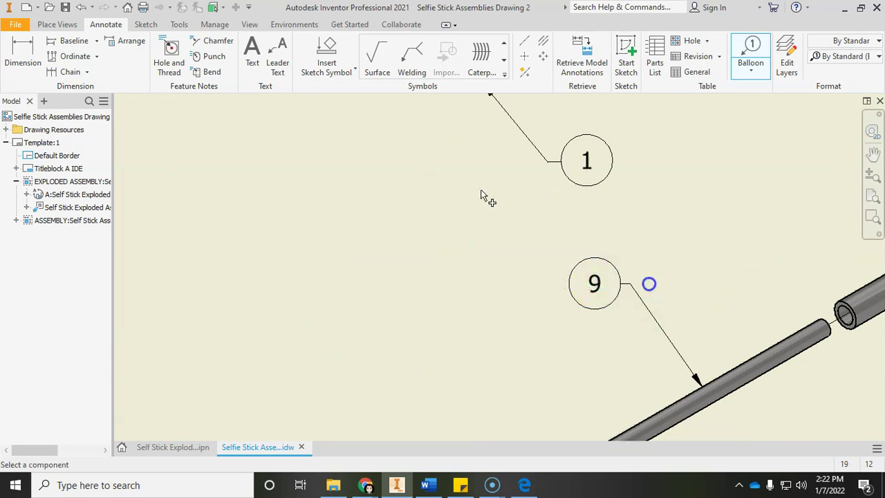
# - Balloon the thicker outer tube in the exploded assembly view, placing the balloon up and left of it with a shouldered leader
pyautogui.scroll(-3, 719, 294)
pyautogui.moveTo(727, 297); pyautogui.dragTo(448, 351, button='middle')
pyautogui.click(709, 253)
pyautogui.click(633, 172)
pyautogui.rightClick(609, 174)
pyautogui.click(652, 174)
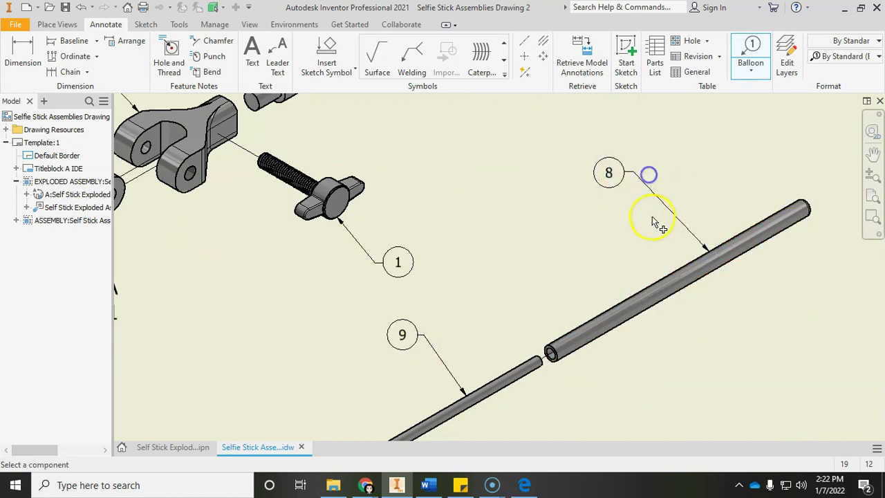
pyautogui.press('F5')
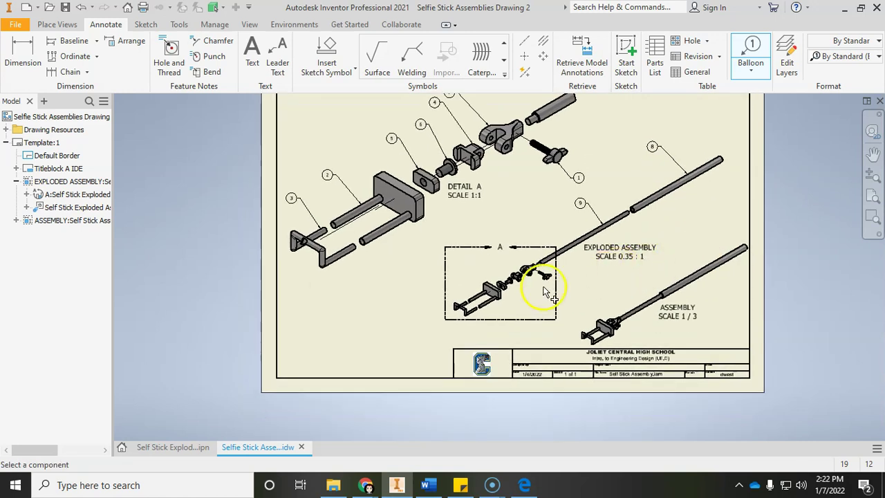
pyautogui.press('F5')
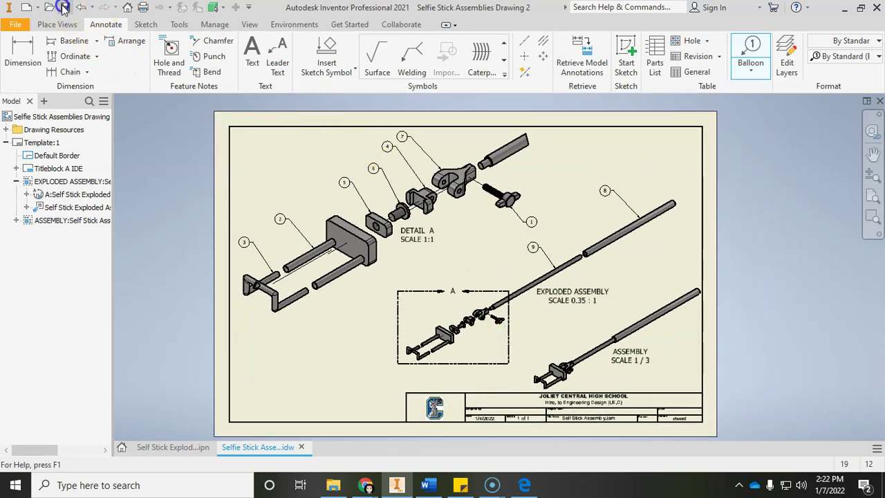
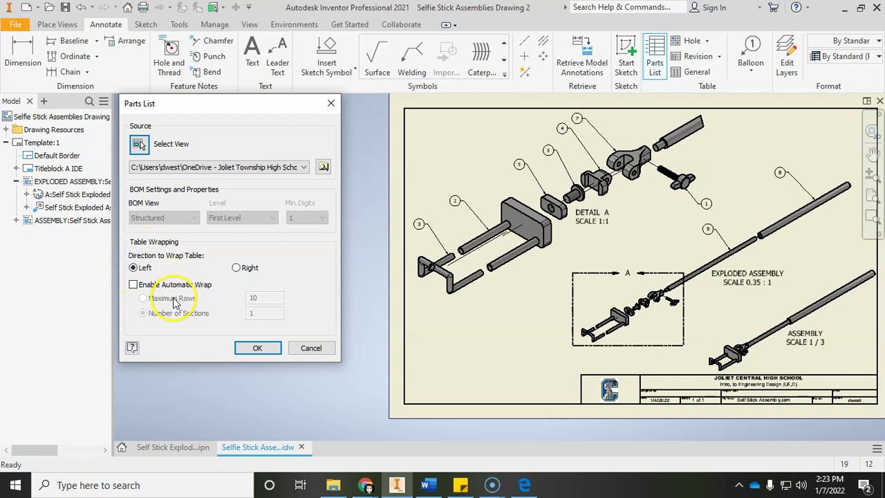
# - Place the exploded assembly's parts list beside the sheet, outside its left edge, with automatic wrap off
pyautogui.click(257, 348)
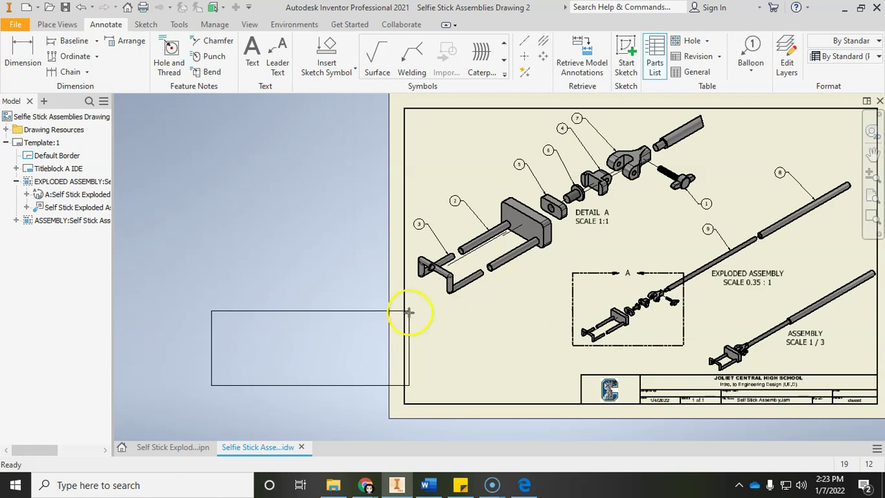
pyautogui.click(362, 295)
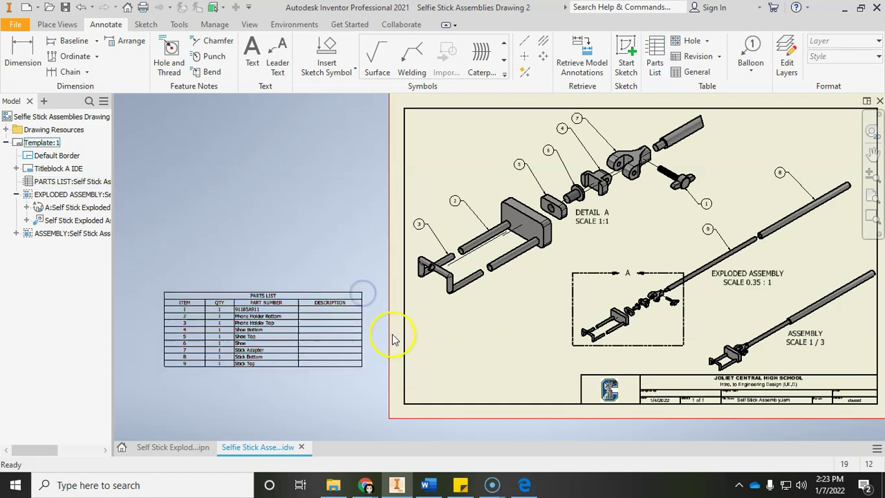
pyautogui.click(263, 288)
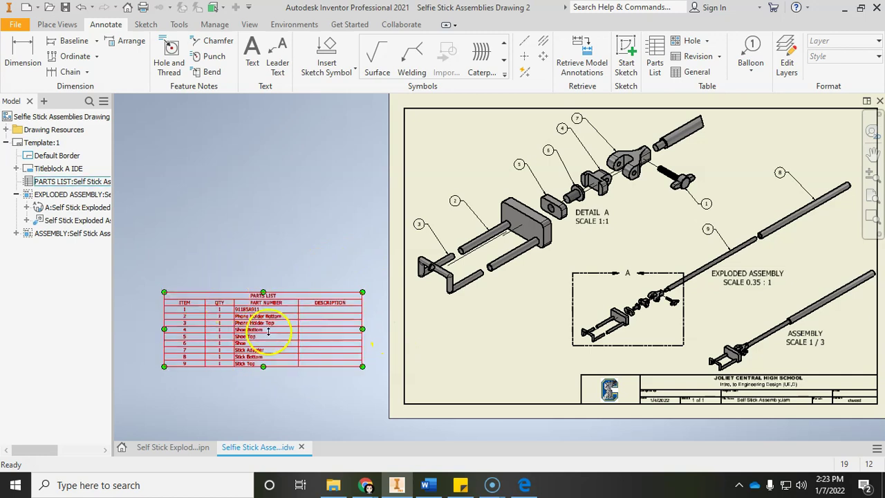
pyautogui.click(381, 385)
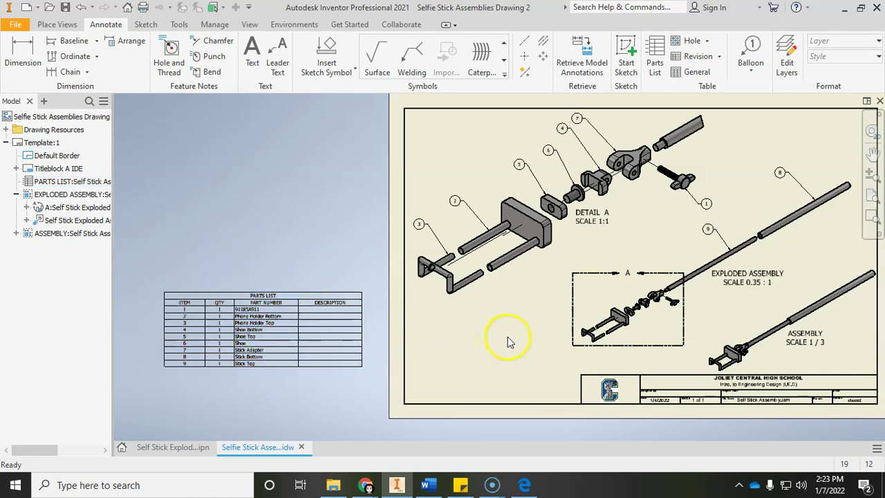
pyautogui.click(315, 351)
pyautogui.scroll(-3, 295, 371)
pyautogui.moveTo(297, 372)
pyautogui.mouseDown(button='middle')
pyautogui.moveTo(549, 389)
pyautogui.moveTo(519, 389)
pyautogui.moveTo(468, 367)
pyautogui.mouseUp(button='middle')
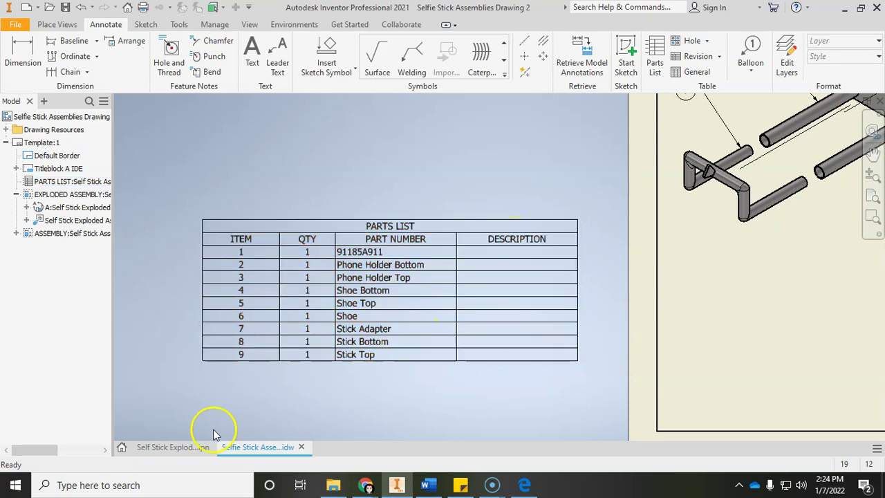
# - Check the parts list in the reference PDF and remove the DESCRIPTION property from the drawing's parts list columns
pyautogui.click(521, 486)
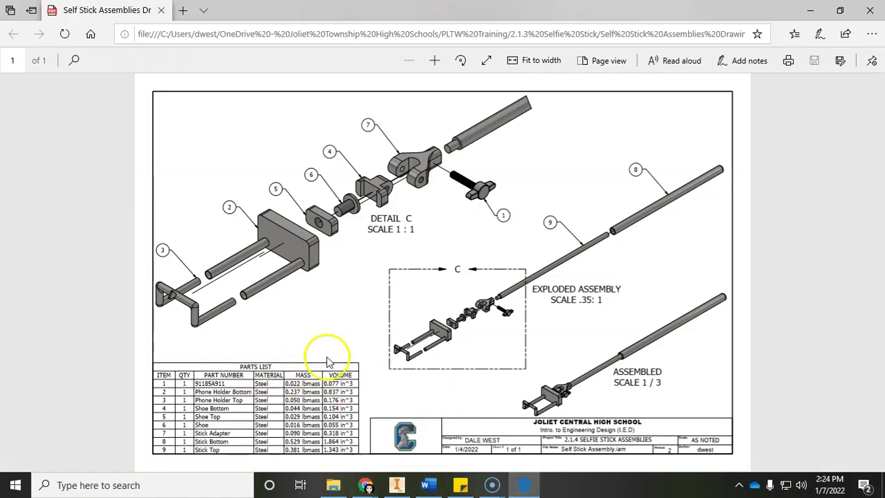
pyautogui.click(527, 486)
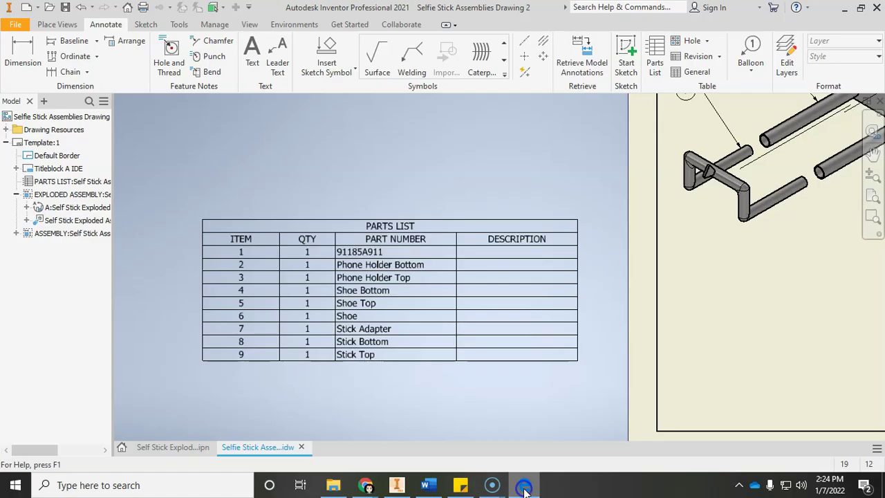
pyautogui.click(503, 242)
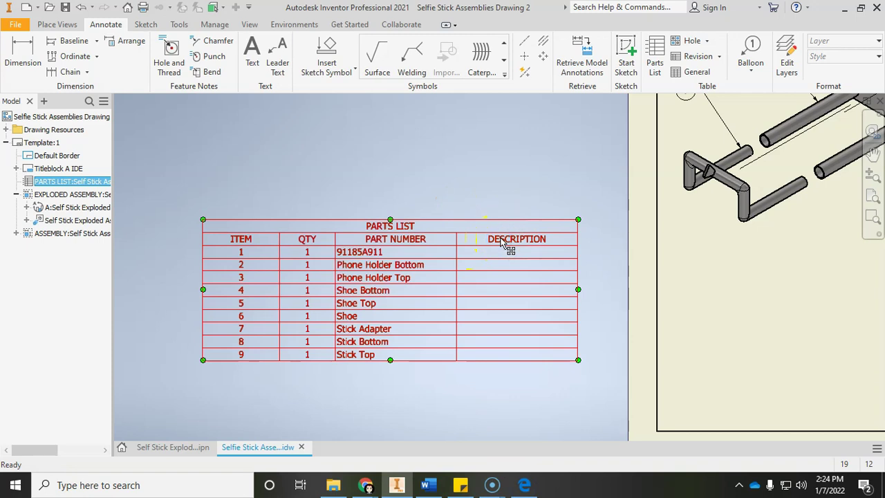
pyautogui.rightClick(501, 242)
pyautogui.click(557, 333)
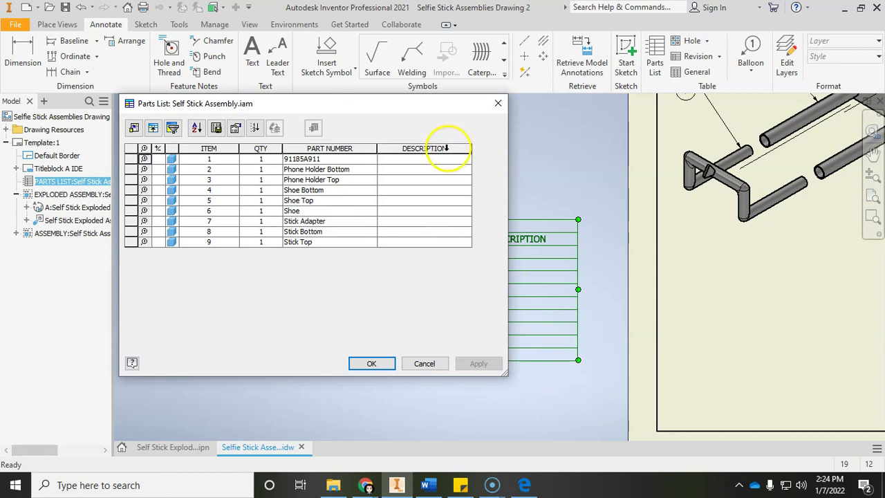
pyautogui.click(450, 148)
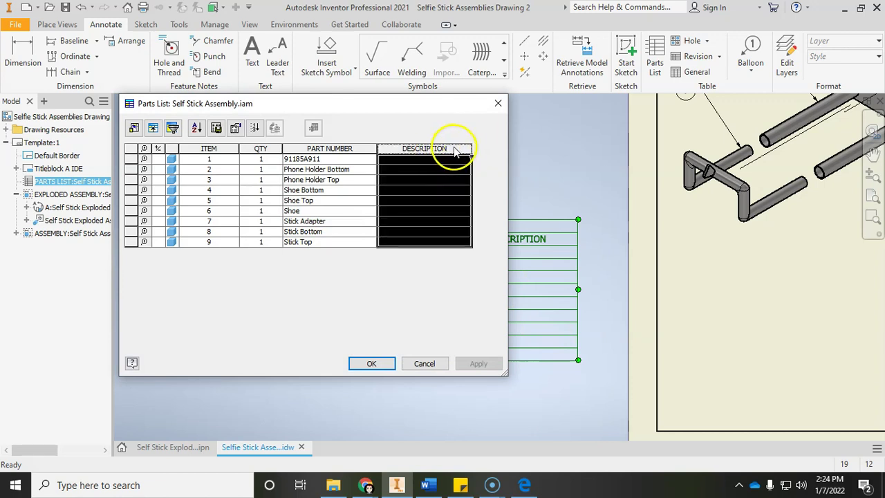
pyautogui.rightClick(455, 150)
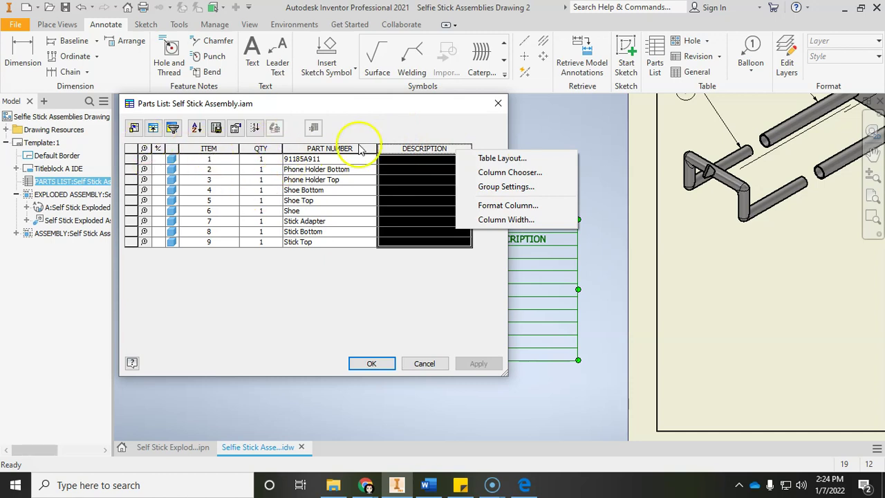
pyautogui.click(434, 154)
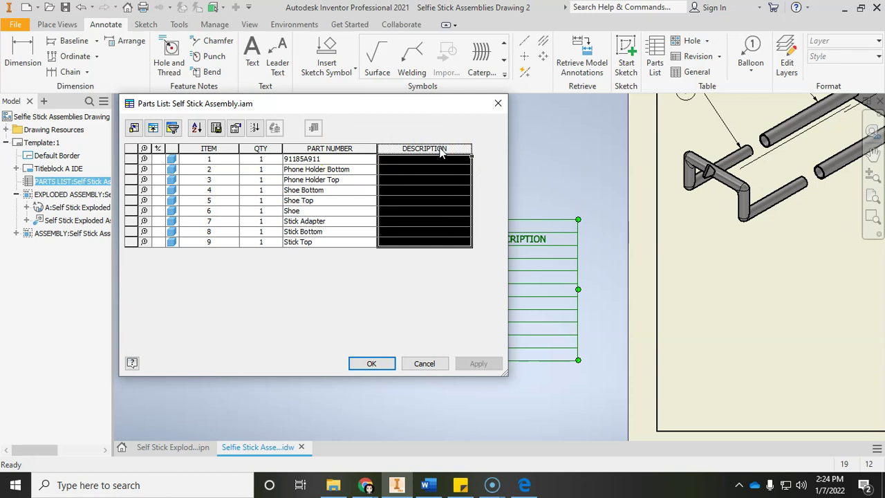
pyautogui.rightClick(441, 152)
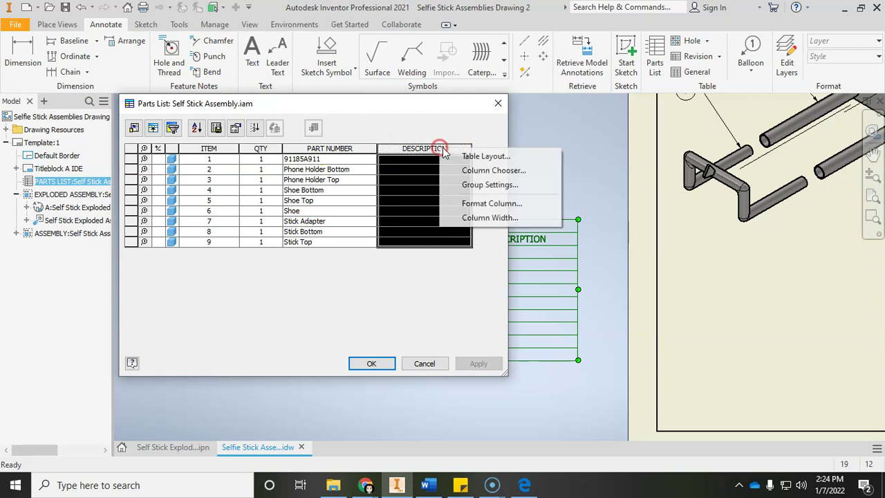
pyautogui.click(492, 171)
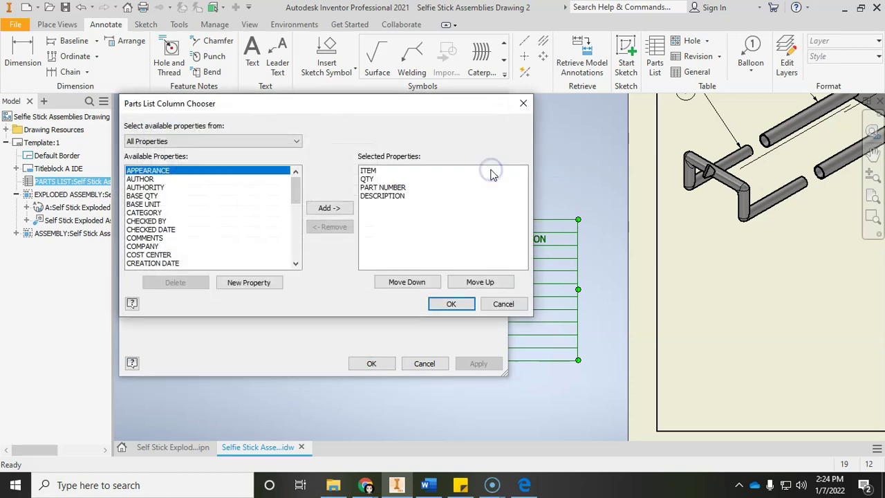
pyautogui.click(387, 196)
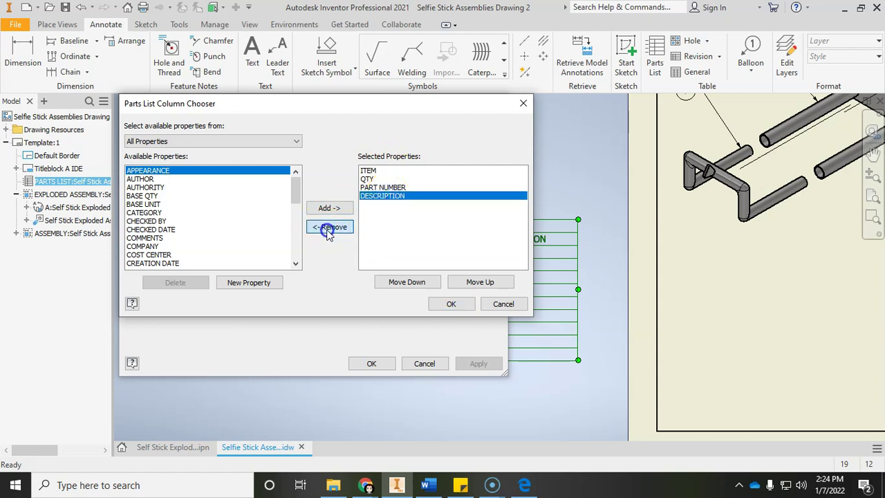
pyautogui.click(328, 229)
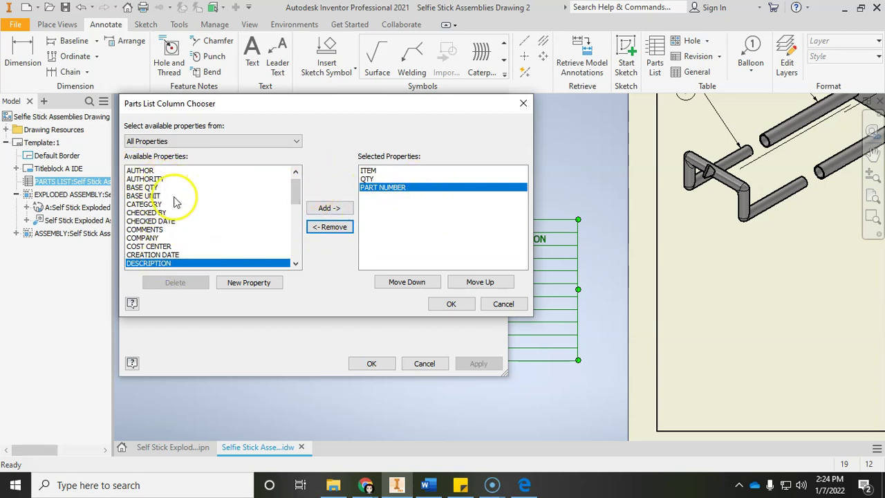
# - Add the MATERIAL, VOLUME and MASS properties to the selected parts list columns
pyautogui.moveTo(296, 196); pyautogui.dragTo(295, 233)
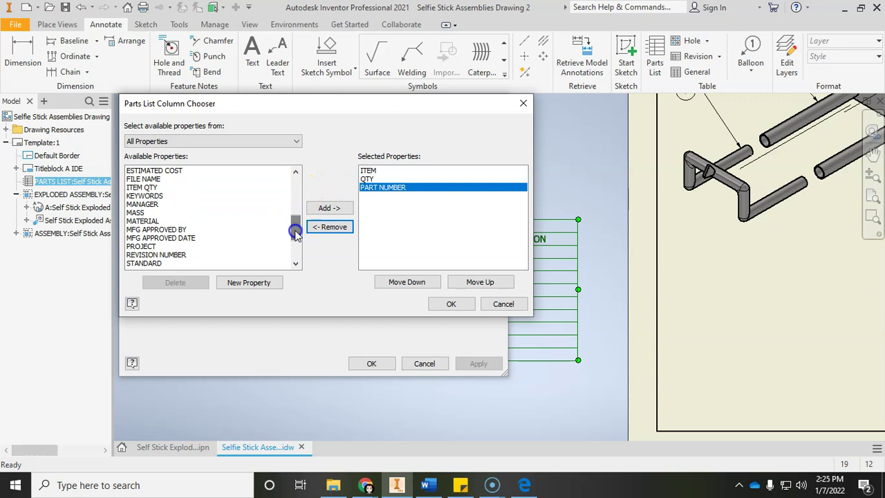
pyautogui.click(147, 221)
pyautogui.click(349, 209)
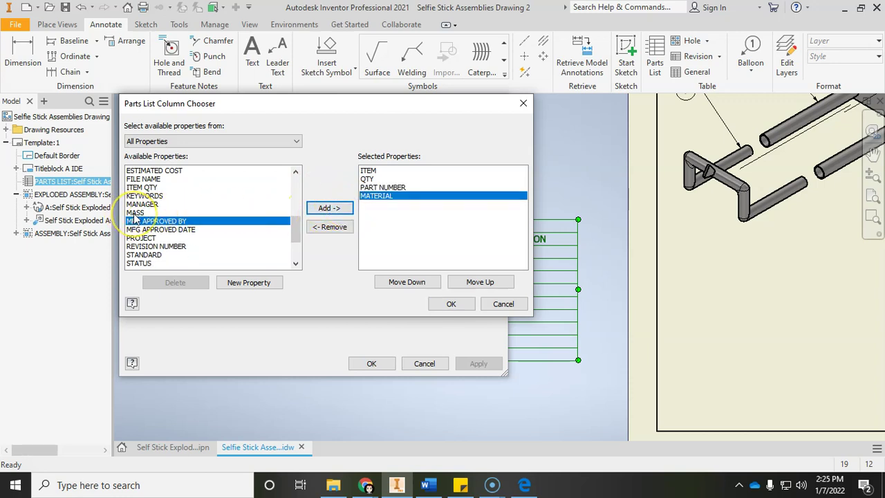
pyautogui.moveTo(296, 231); pyautogui.dragTo(296, 242)
pyautogui.click(139, 254)
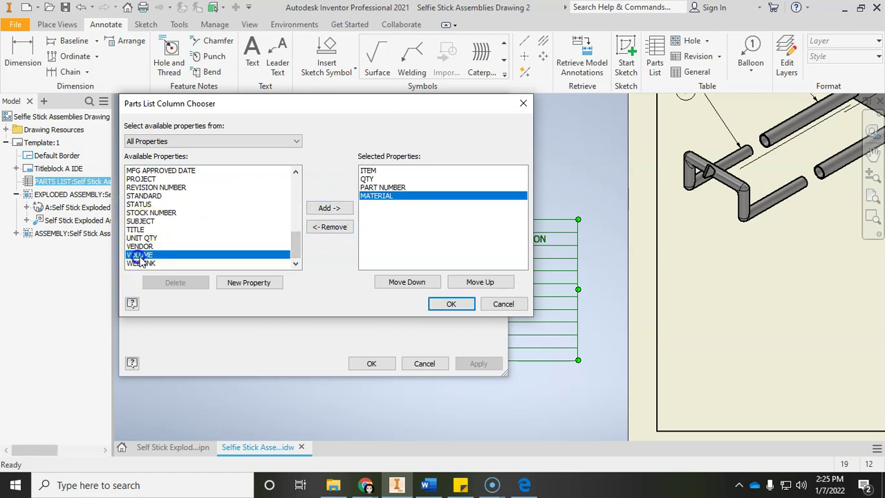
pyautogui.click(329, 208)
pyautogui.click(294, 236)
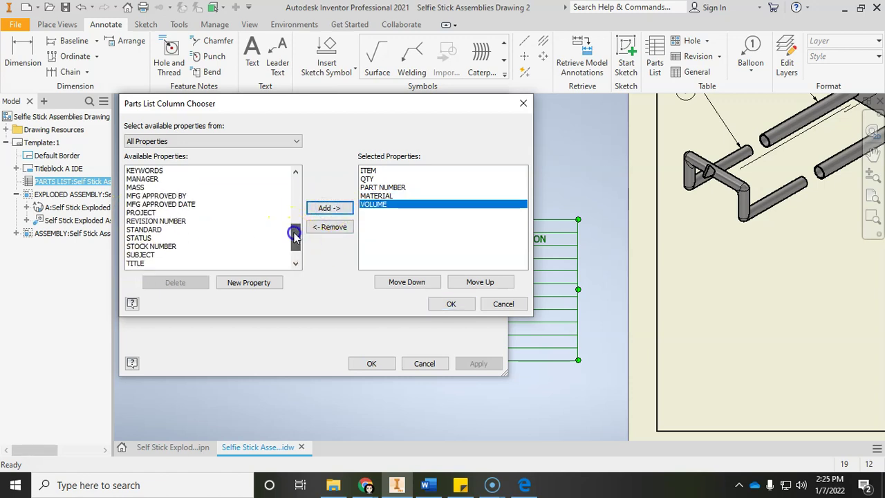
pyautogui.click(154, 187)
pyautogui.click(325, 208)
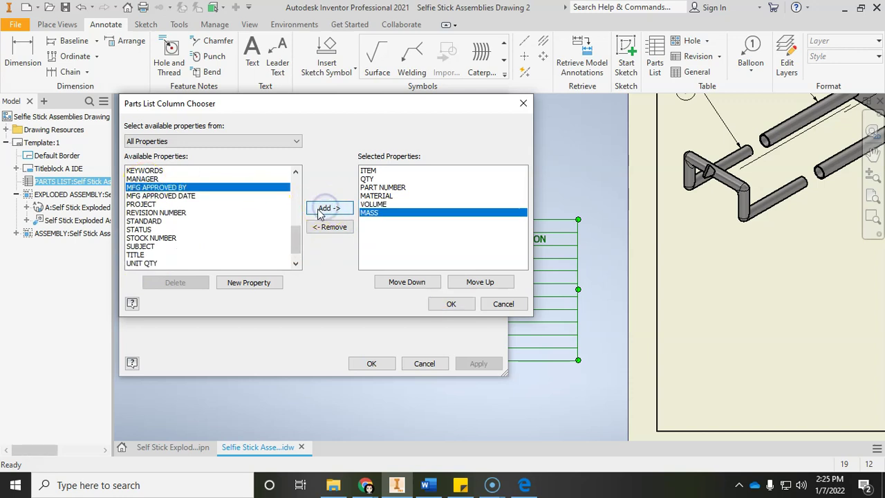
# - Check the column order in the reference PDF and position MASS between MATERIAL and VOLUME in the selected properties
pyautogui.click(525, 485)
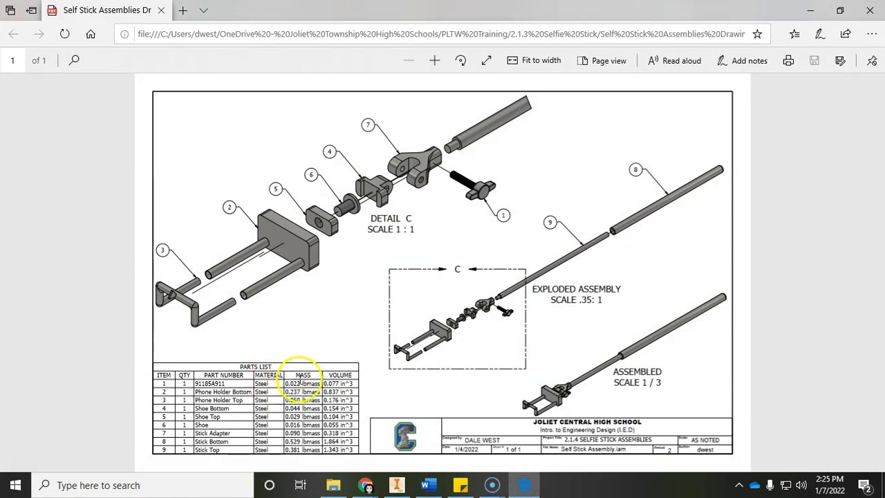
pyautogui.click(524, 484)
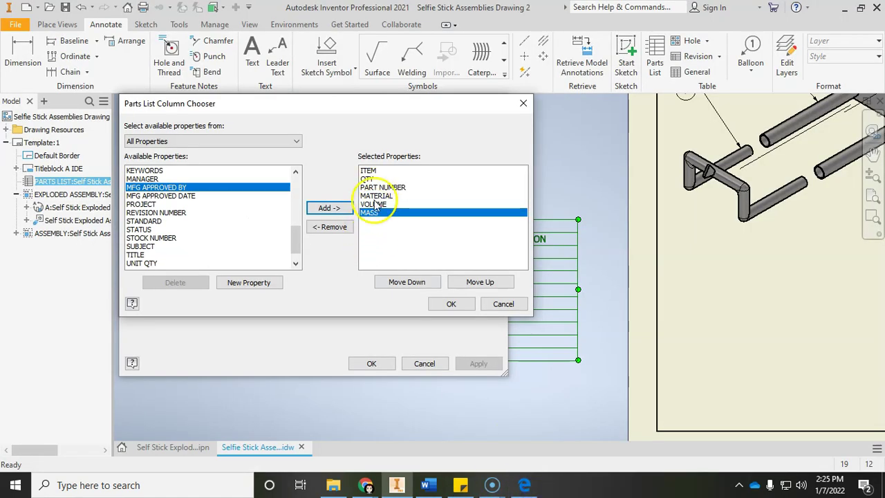
pyautogui.click(482, 283)
pyautogui.click(482, 284)
pyautogui.click(482, 283)
pyautogui.click(413, 284)
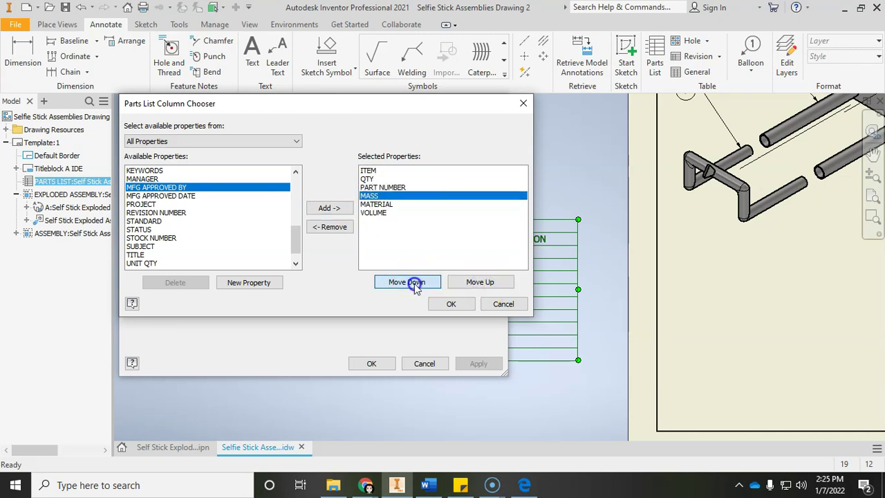
pyautogui.click(415, 284)
pyautogui.click(415, 284)
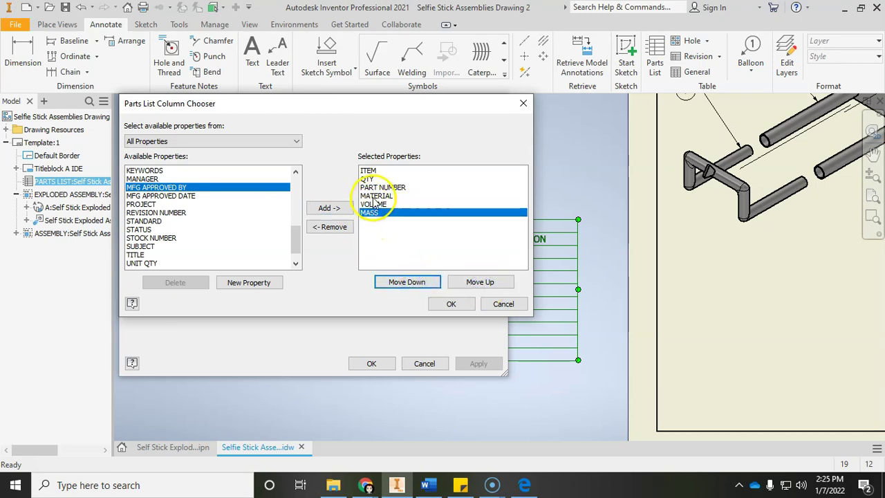
pyautogui.click(470, 284)
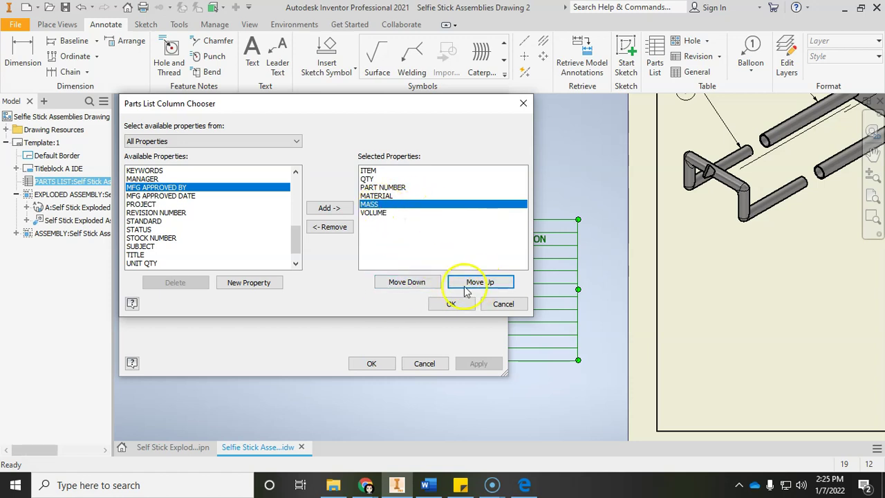
pyautogui.click(451, 306)
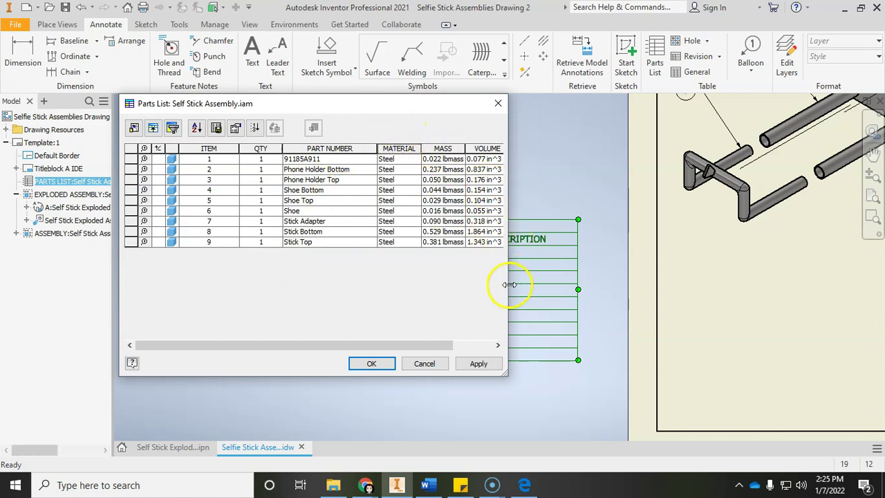
# - Widen the parts list editor, apply the MATERIAL, MASS and VOLUME columns to the drawing's parts list and finish editing
pyautogui.moveTo(510, 284); pyautogui.dragTo(545, 285)
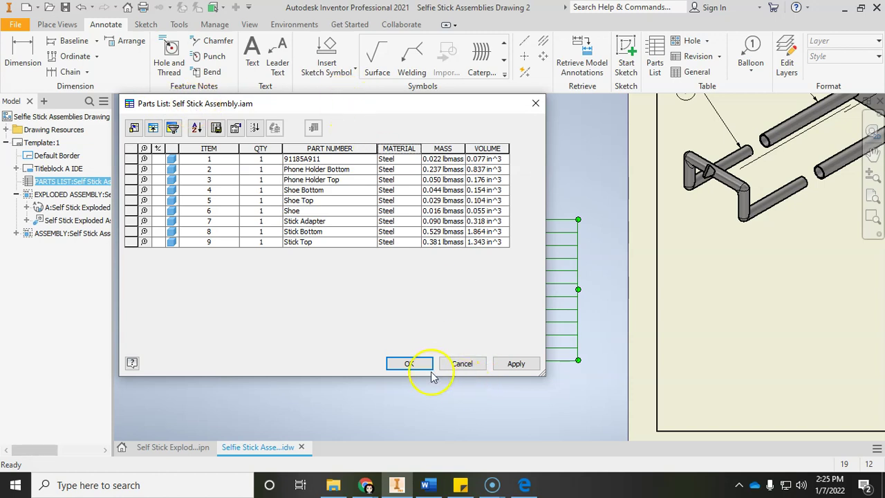
pyautogui.click(516, 364)
pyautogui.moveTo(427, 105); pyautogui.dragTo(237, 112)
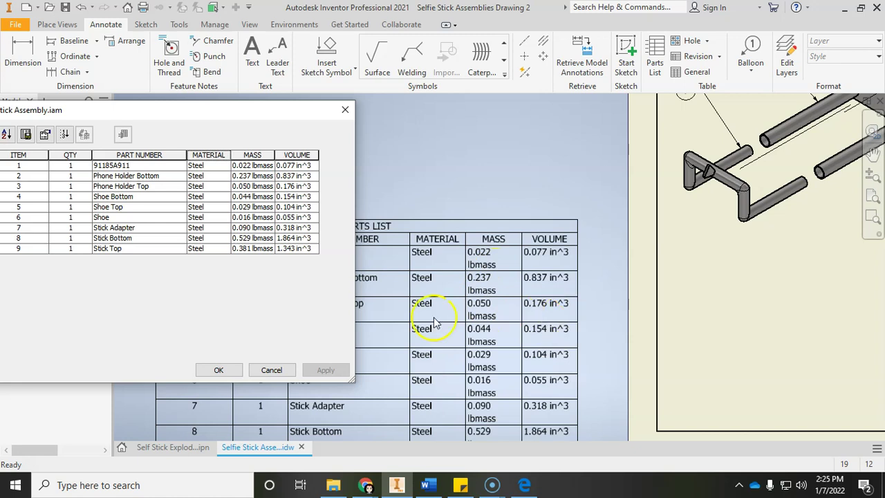
pyautogui.click(219, 370)
# - Save the drawing with the updated parts list columns
pyautogui.scroll(-4, 406, 318)
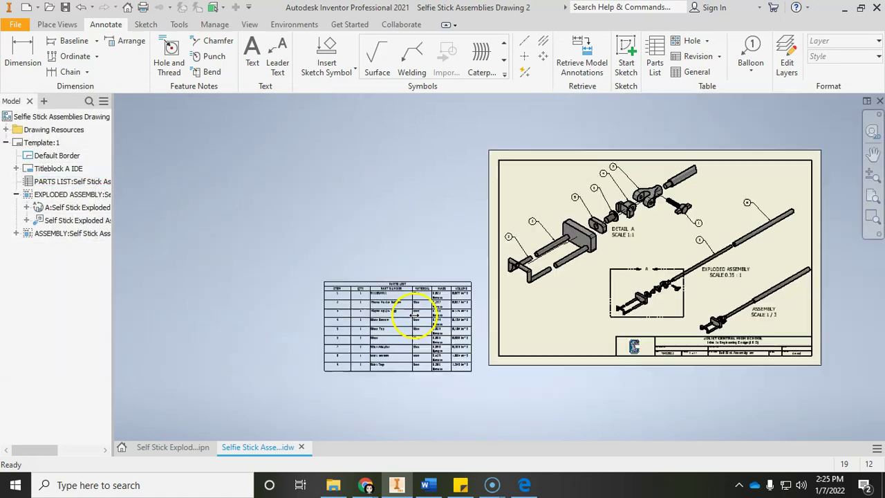
pyautogui.moveTo(405, 312); pyautogui.dragTo(370, 304, button='middle')
pyautogui.click(65, 7)
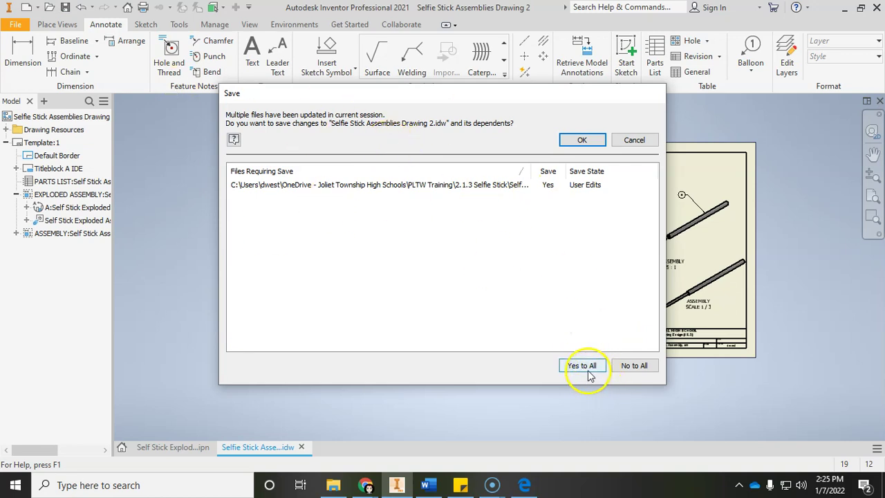
pyautogui.click(583, 140)
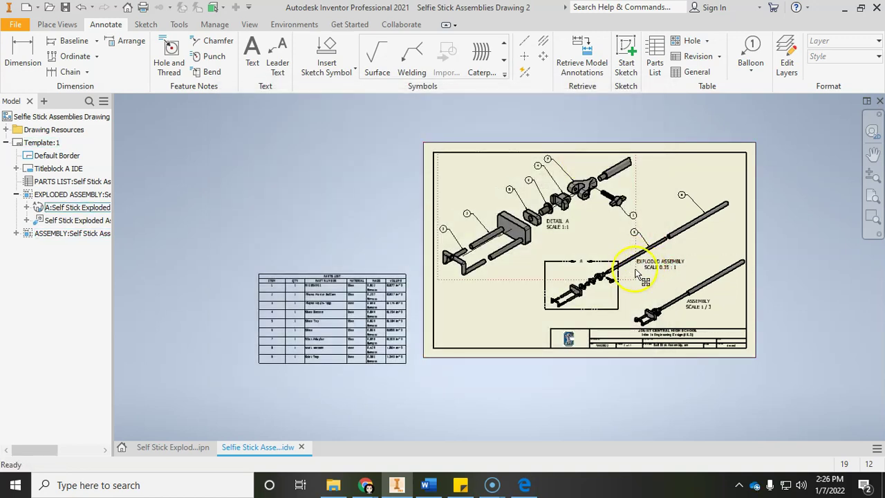
# - Check the parts list's placement and column widths in the reference PDF
pyautogui.click(355, 285)
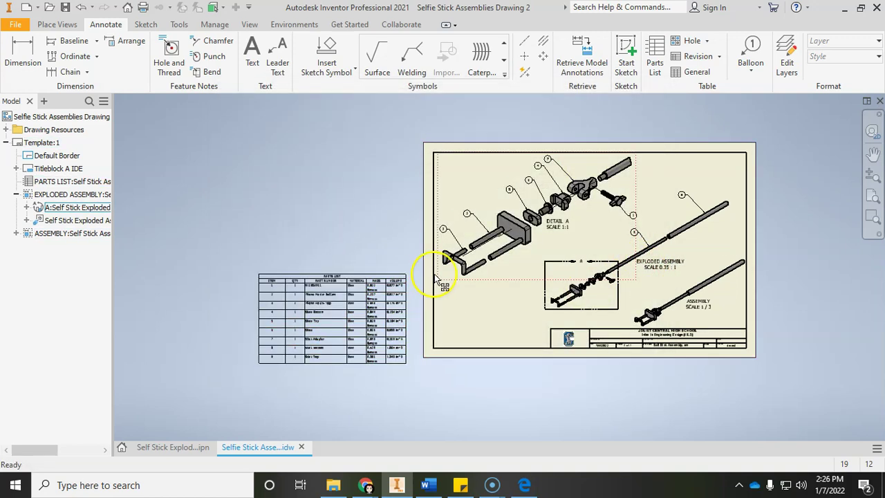
pyautogui.scroll(-4, 305, 280)
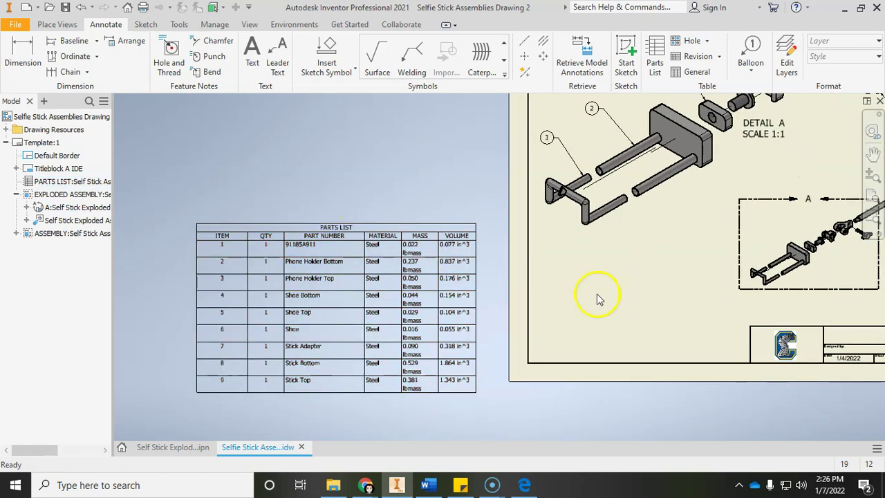
pyautogui.click(526, 484)
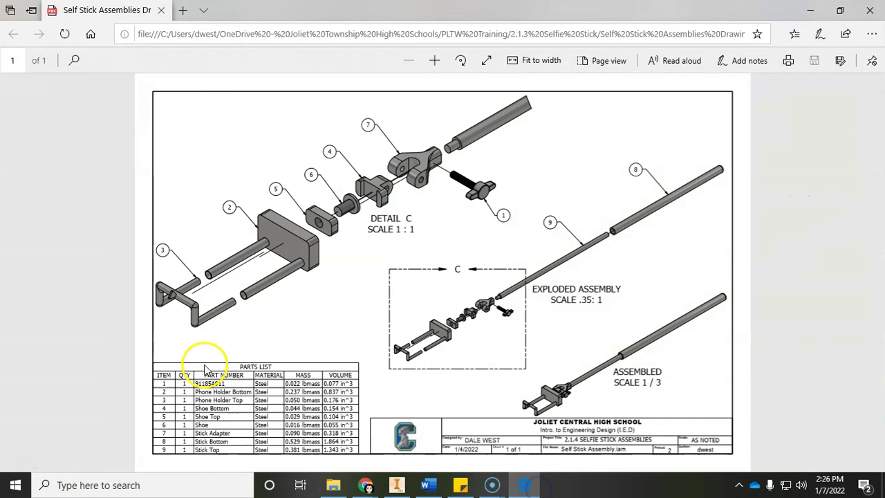
pyautogui.click(526, 485)
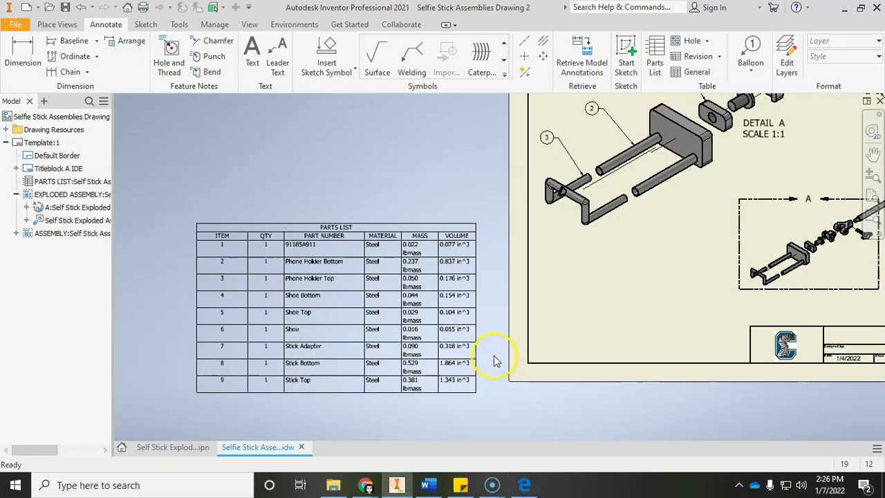
# - Narrow the parts list's VOLUME column to fit its values on one line
pyautogui.scroll(2, 453, 245)
pyautogui.click(374, 242)
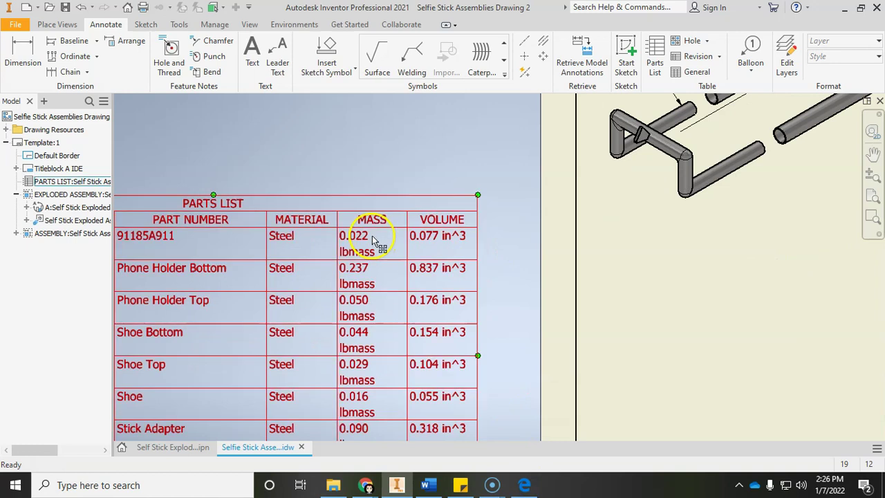
pyautogui.doubleClick(372, 242)
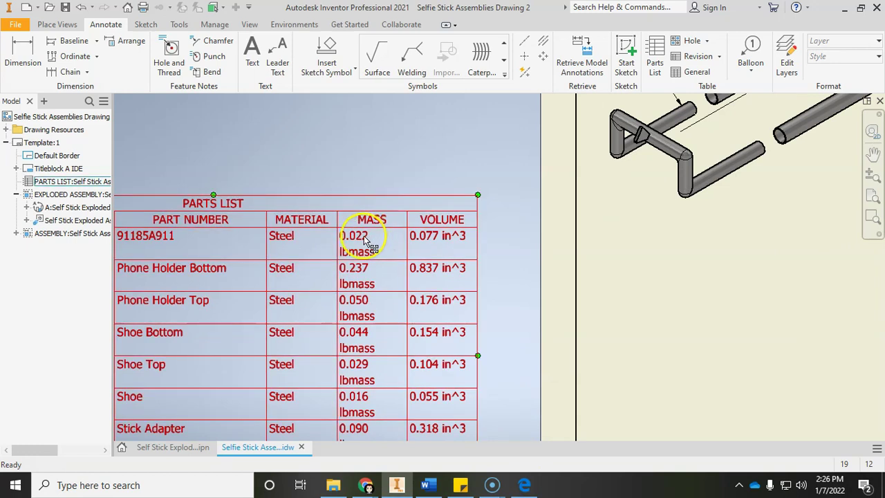
pyautogui.click(373, 254)
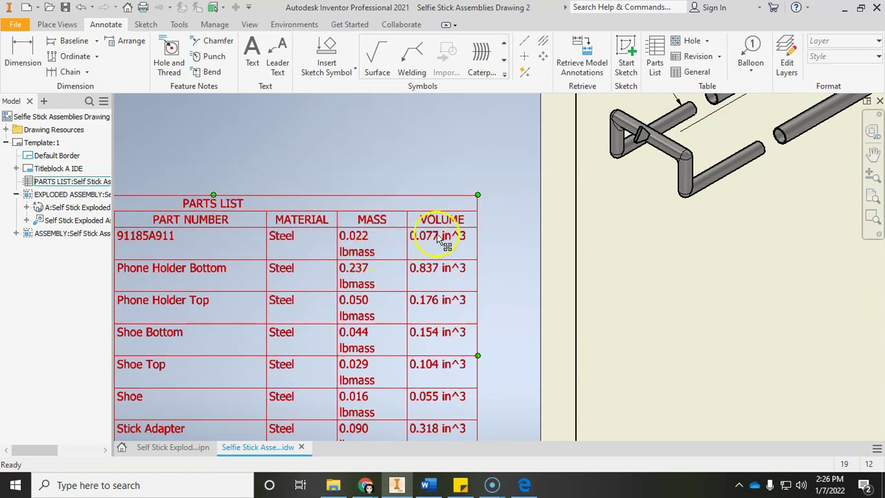
pyautogui.press('Escape')
pyautogui.moveTo(249, 245); pyautogui.dragTo(381, 245, button='middle')
pyautogui.moveTo(259, 262)
pyautogui.mouseDown(button='middle')
pyautogui.moveTo(391, 245)
pyautogui.moveTo(334, 179)
pyautogui.moveTo(310, 176)
pyautogui.mouseUp(button='middle')
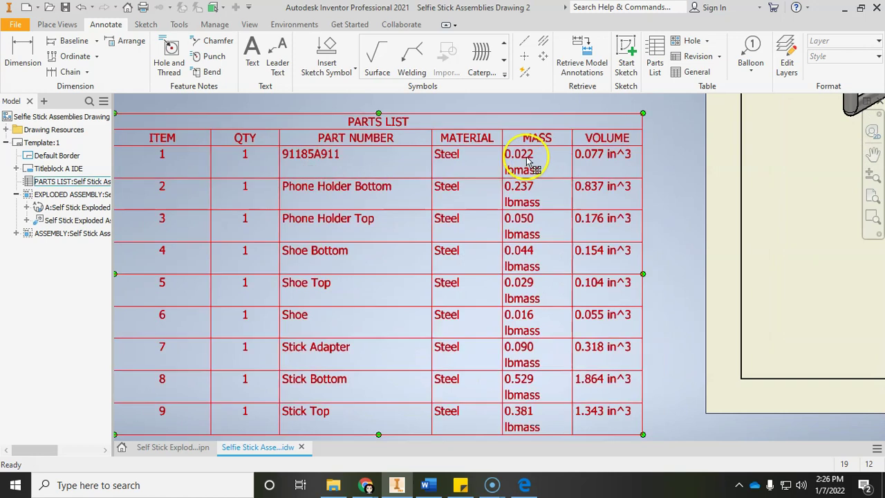
pyautogui.click(571, 157)
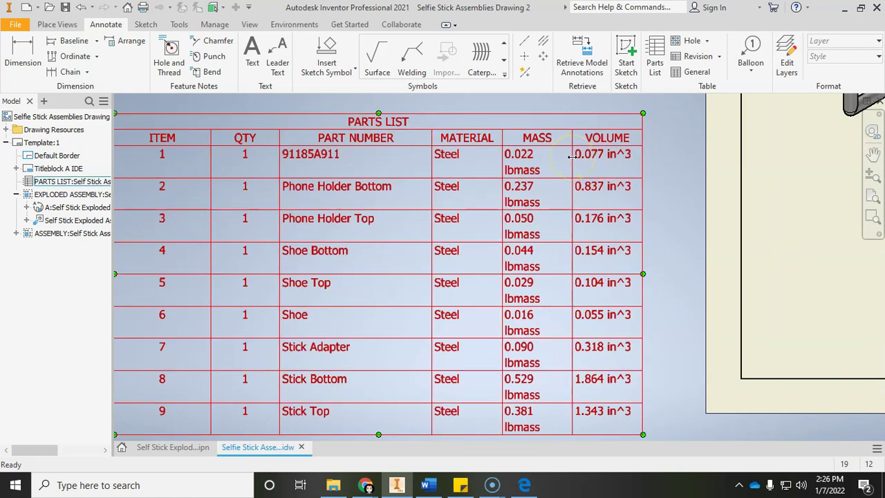
pyautogui.click(574, 157)
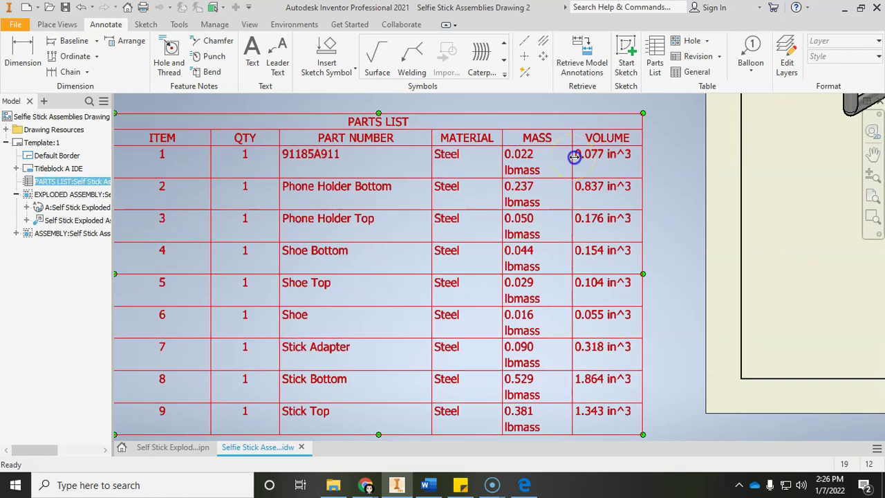
pyautogui.moveTo(576, 156)
pyautogui.mouseDown()
pyautogui.moveTo(585, 153)
pyautogui.moveTo(551, 159)
pyautogui.moveTo(580, 158)
pyautogui.mouseUp()
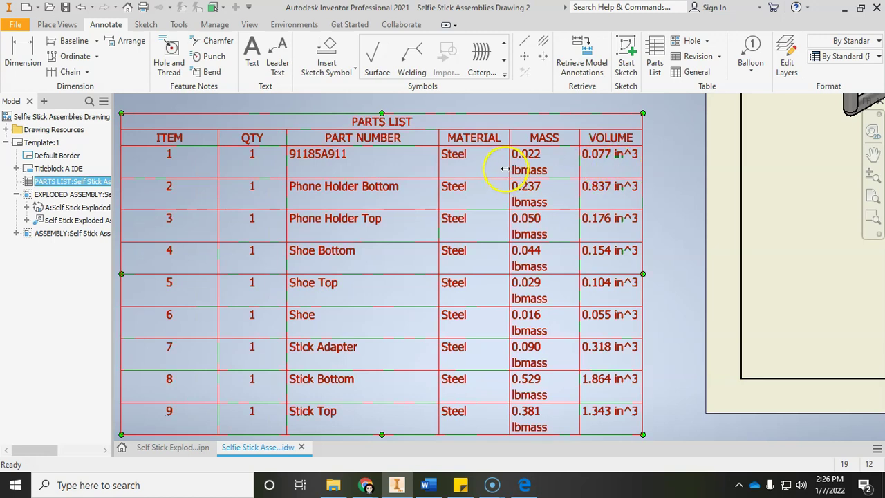
# - Widen the parts list's MASS column just enough for each value and its lbmass unit to fit on one line
pyautogui.moveTo(508, 161); pyautogui.dragTo(520, 159)
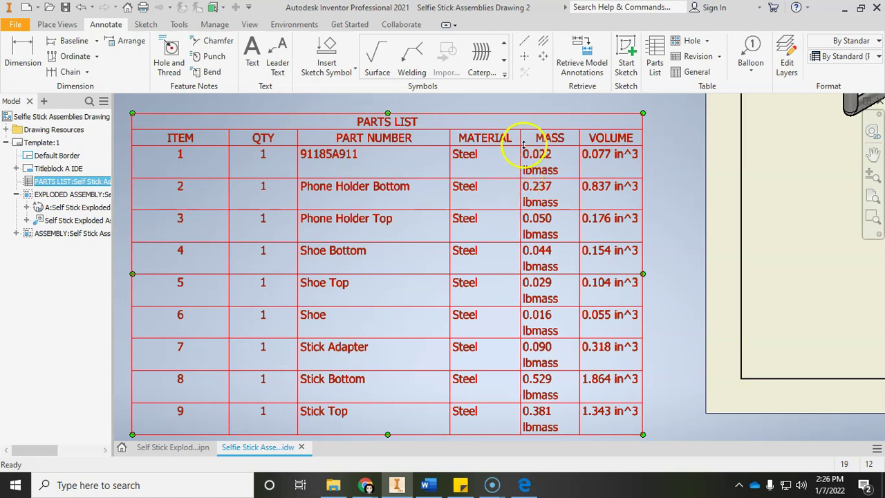
pyautogui.moveTo(521, 161); pyautogui.dragTo(502, 159)
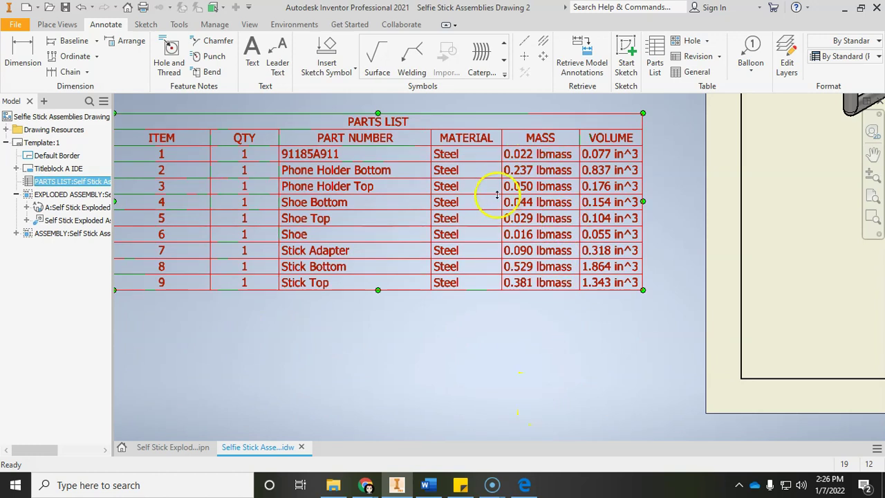
pyautogui.moveTo(502, 159)
pyautogui.mouseDown()
pyautogui.moveTo(518, 159)
pyautogui.moveTo(506, 159)
pyautogui.mouseUp()
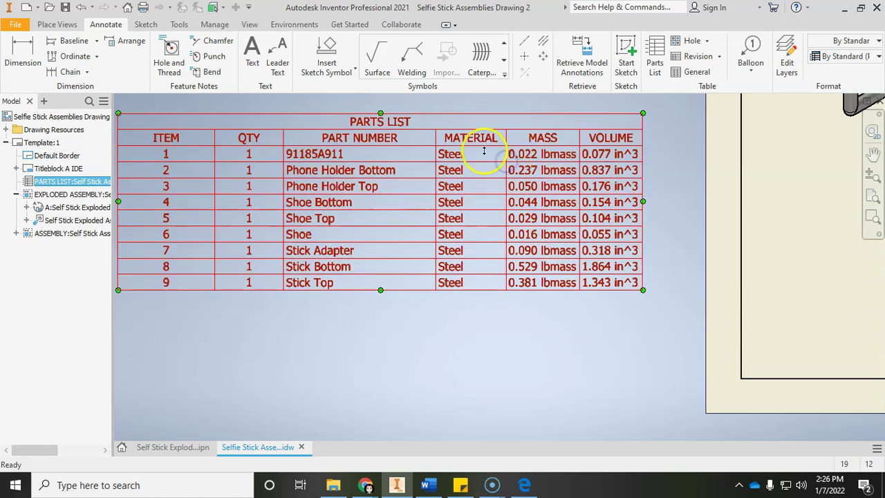
# - Narrow the MATERIAL, PART NUMBER, QTY and ITEM columns of the parts list to fit their contents
pyautogui.moveTo(434, 151); pyautogui.dragTo(454, 152)
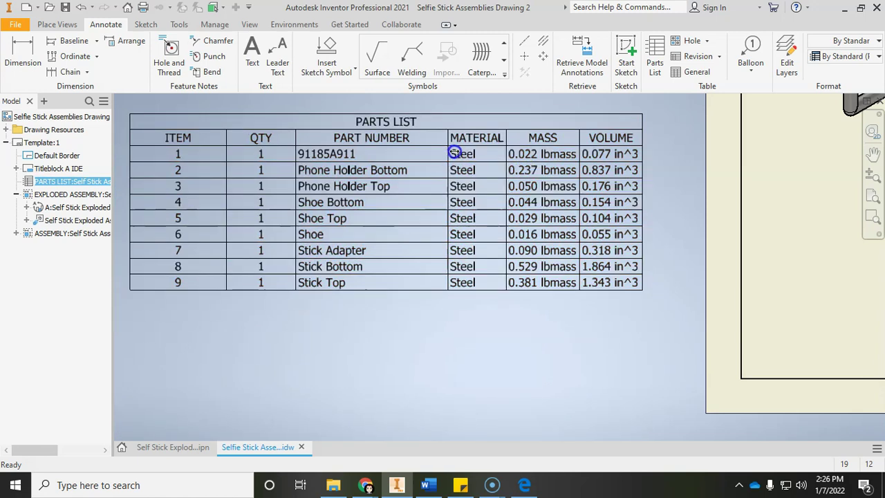
pyautogui.click(455, 153)
pyautogui.moveTo(295, 153); pyautogui.dragTo(358, 153)
pyautogui.moveTo(334, 154); pyautogui.dragTo(332, 154)
pyautogui.moveTo(265, 148); pyautogui.dragTo(311, 150)
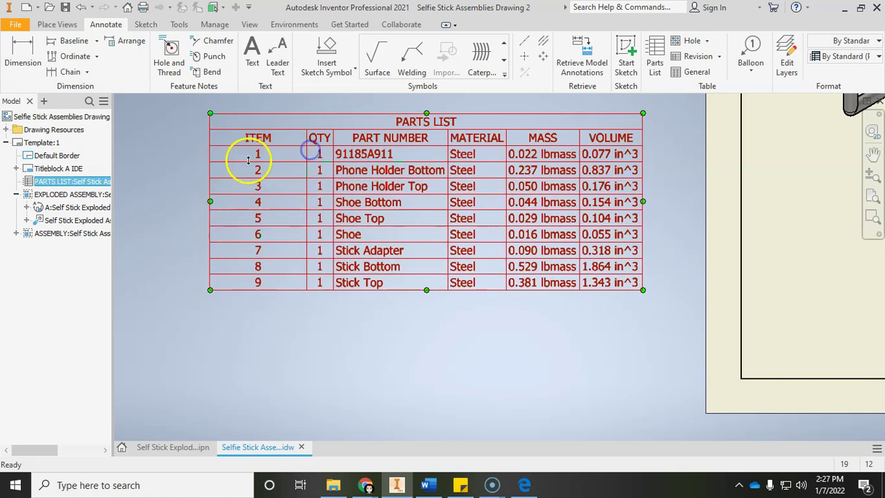
pyautogui.moveTo(212, 155); pyautogui.dragTo(284, 153)
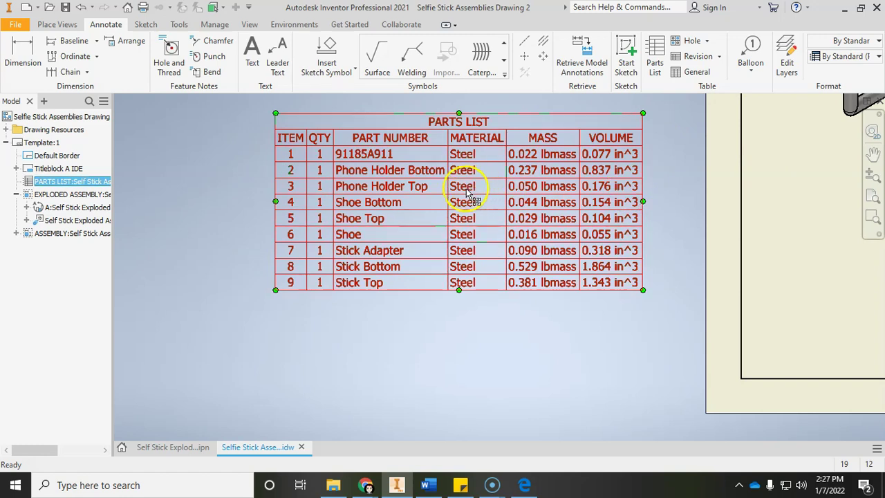
# - Move the parts list onto the sheet, snug in the lower-left corner of the drawing border
pyautogui.scroll(-3, 474, 210)
pyautogui.moveTo(475, 210); pyautogui.dragTo(263, 243, button='middle')
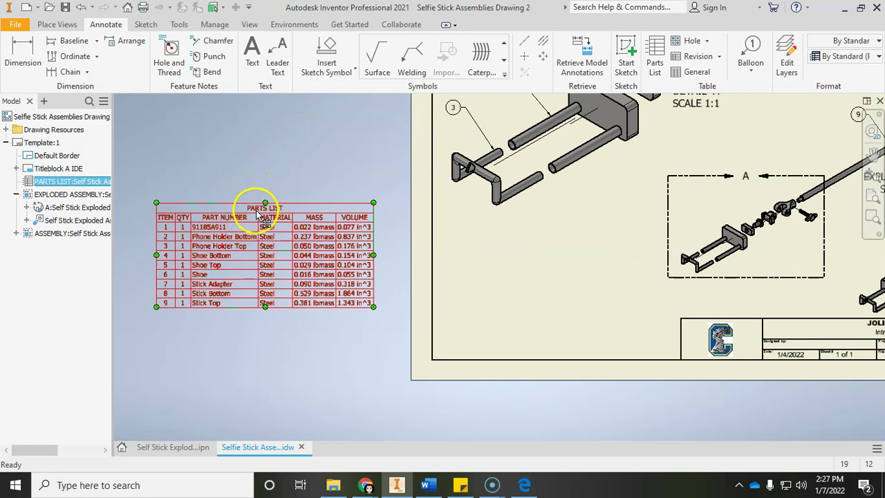
pyautogui.moveTo(259, 209)
pyautogui.mouseDown()
pyautogui.moveTo(461, 231)
pyautogui.moveTo(530, 256)
pyautogui.moveTo(551, 249)
pyautogui.moveTo(529, 257)
pyautogui.mouseUp()
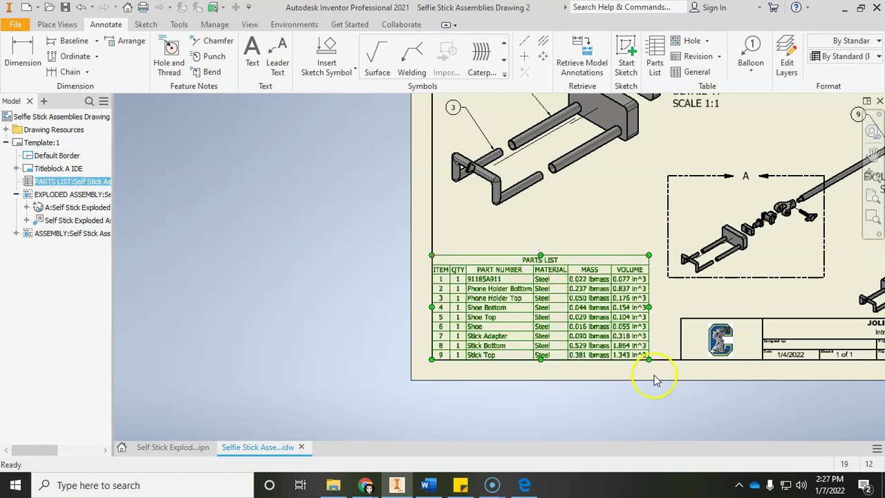
pyautogui.scroll(-3, 652, 376)
pyautogui.moveTo(640, 321); pyautogui.dragTo(345, 320, button='middle')
pyautogui.scroll(3, 336, 237)
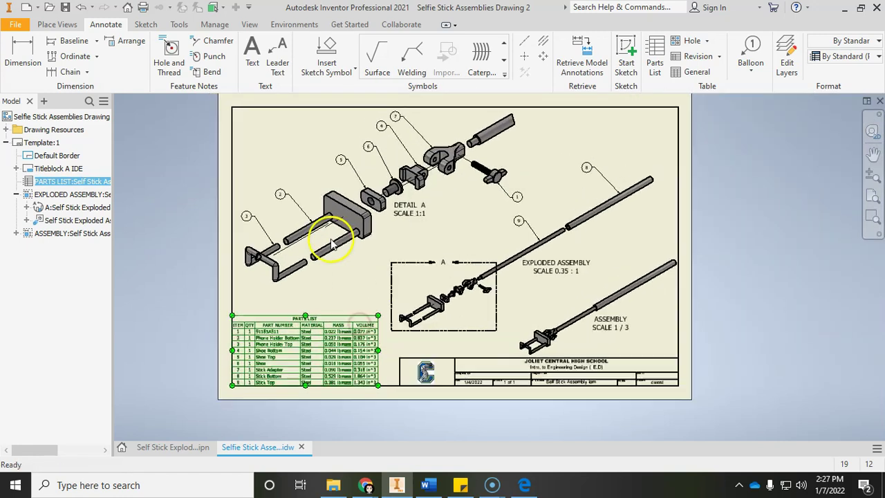
# - Save the drawing with the parts list placed inside the border
pyautogui.click(69, 8)
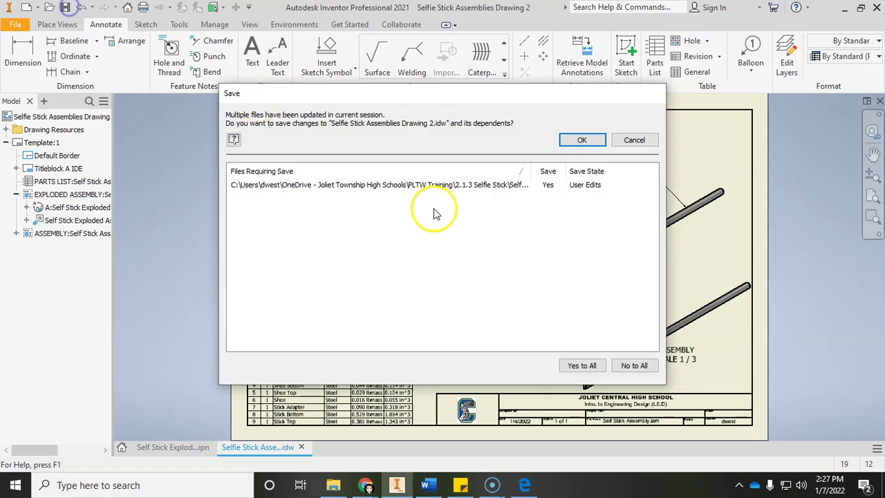
pyautogui.click(583, 366)
pyautogui.click(580, 141)
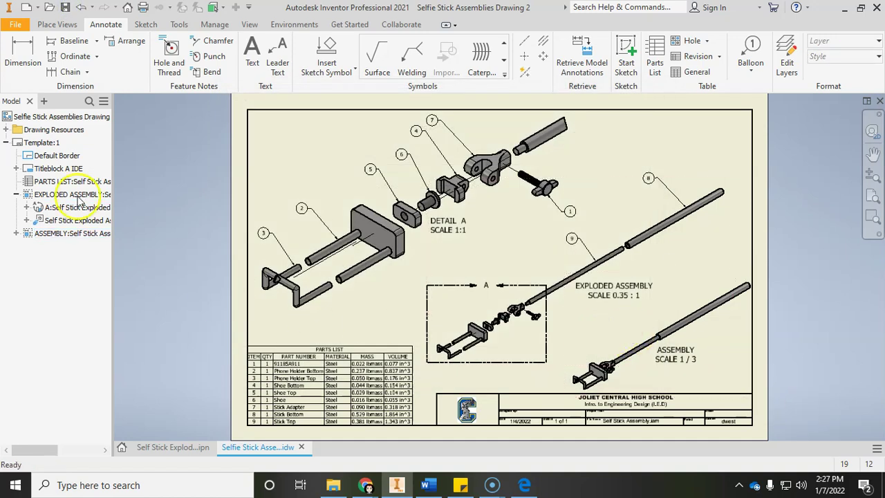
# - Open the field text of Titleblock A IDE for editing and enter the designer's full name in capitals
pyautogui.click(7, 143)
pyautogui.click(6, 143)
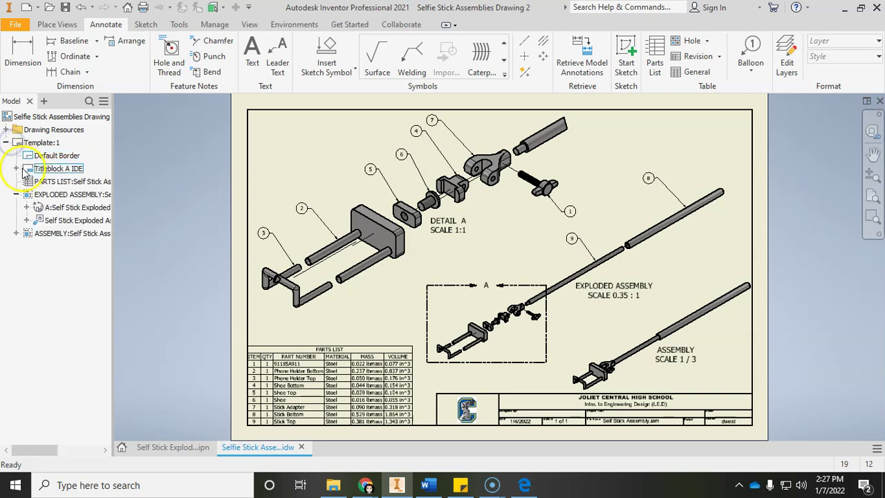
pyautogui.click(7, 143)
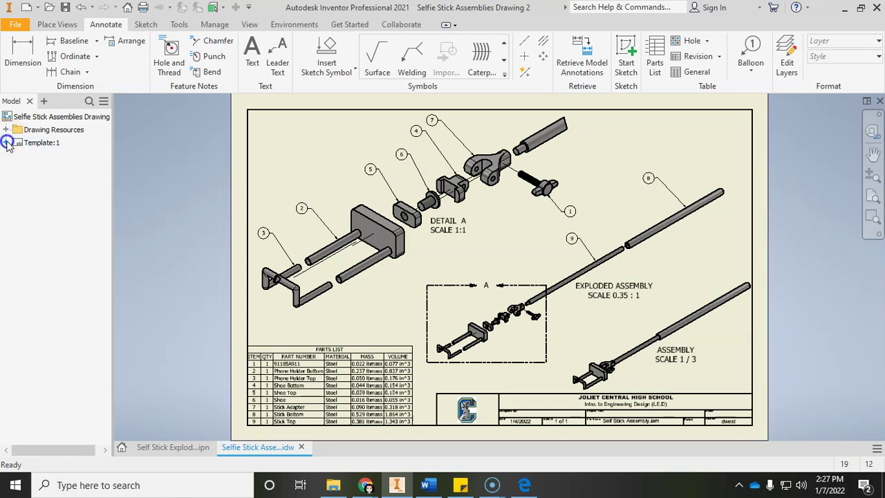
pyautogui.click(6, 143)
pyautogui.click(16, 168)
pyautogui.click(52, 168)
pyautogui.click(60, 182)
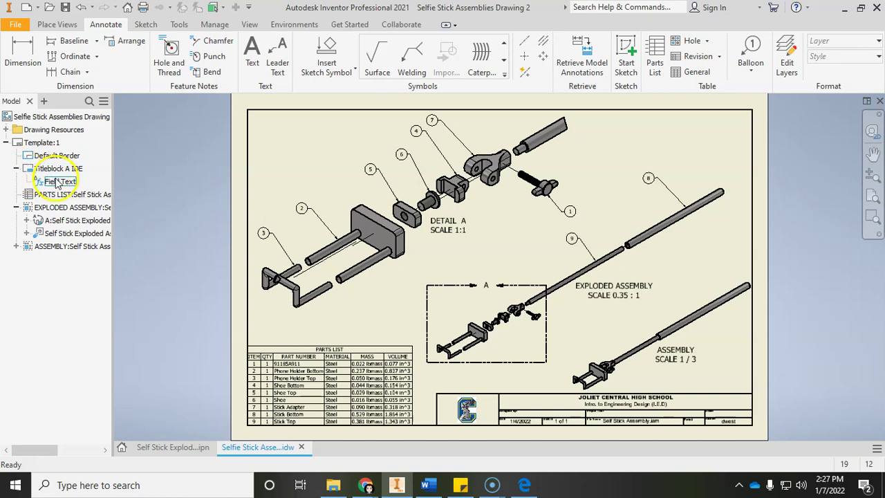
pyautogui.doubleClick(77, 179)
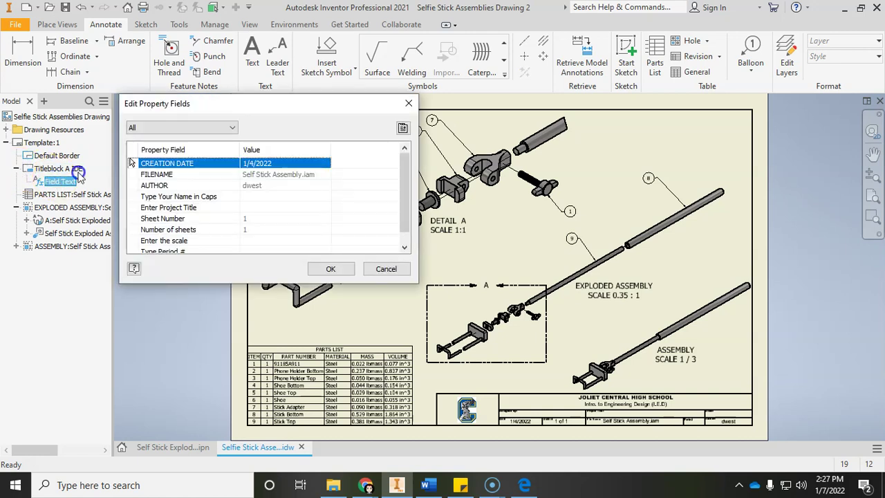
pyautogui.click(254, 196)
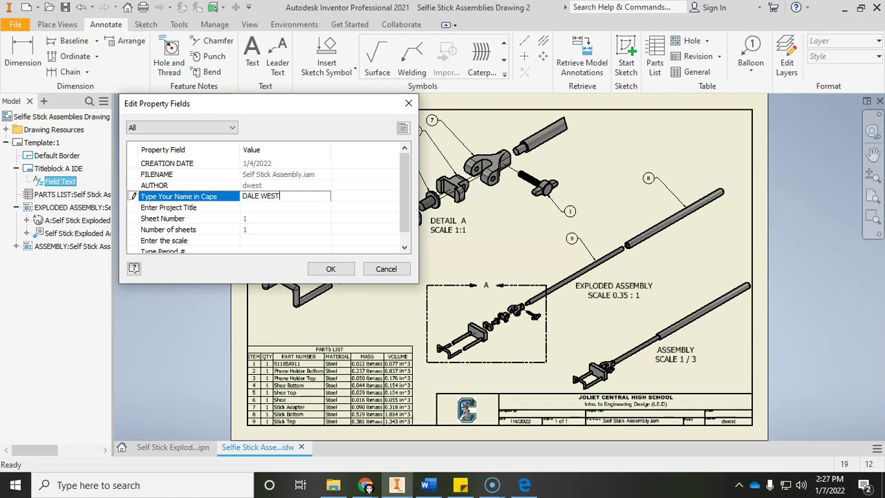
# - Check the project title in the reference PDF, enter 2.1.4 SELFIE STICK ASSEMBLIES as the title block's project title, and apply the property fields
pyautogui.click(283, 207)
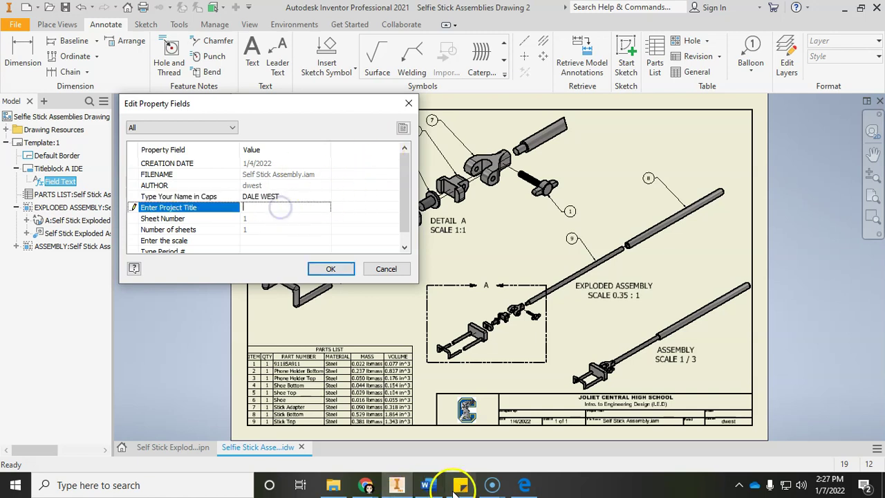
pyautogui.click(515, 488)
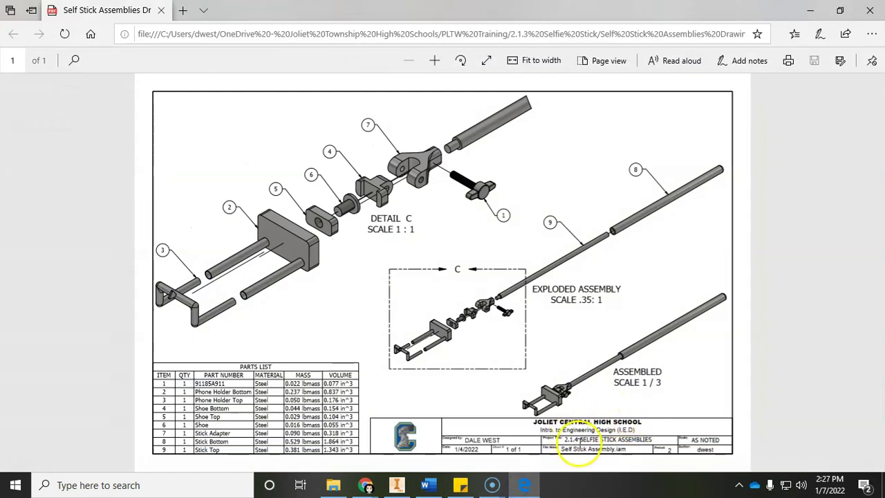
pyautogui.click(525, 485)
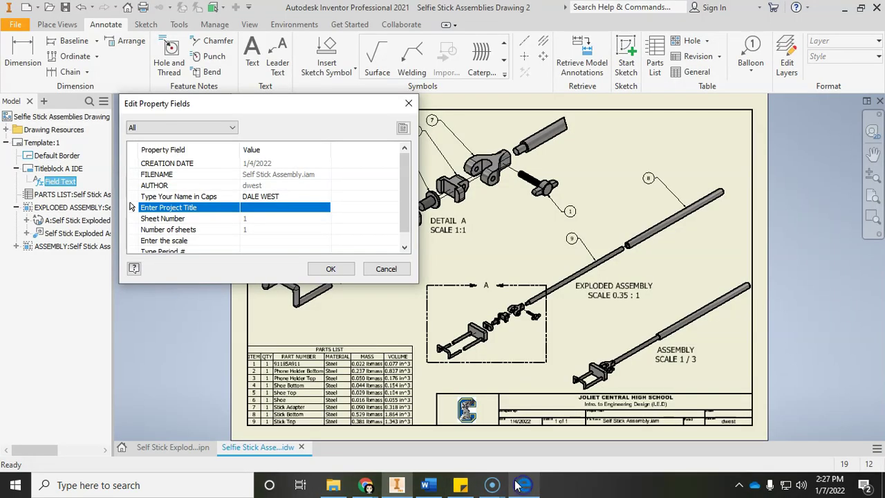
pyautogui.click(260, 206)
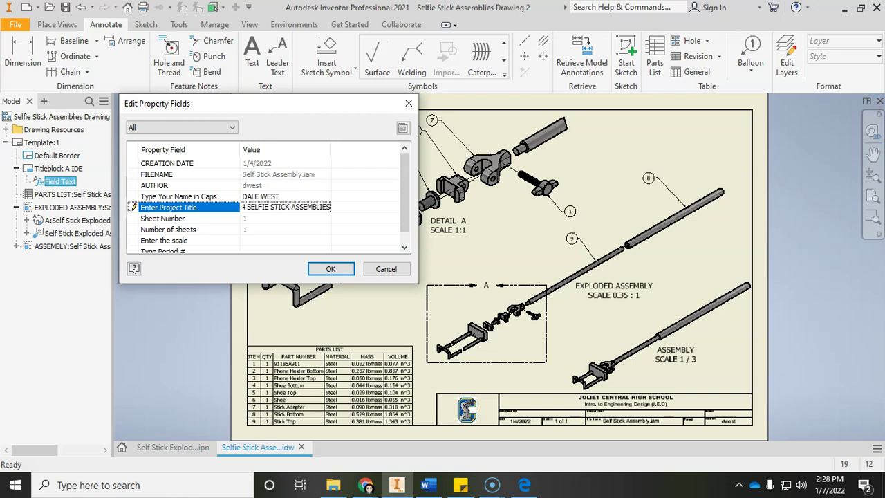
pyautogui.click(274, 240)
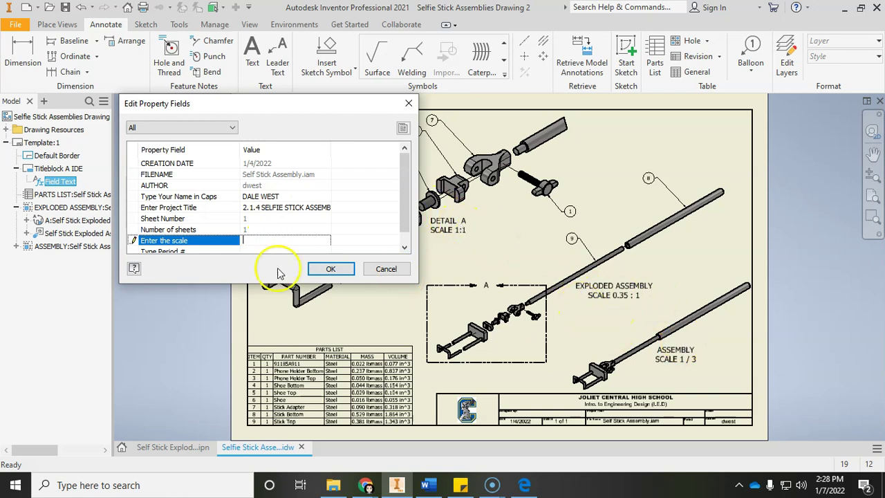
pyautogui.scroll(-1, 284, 232)
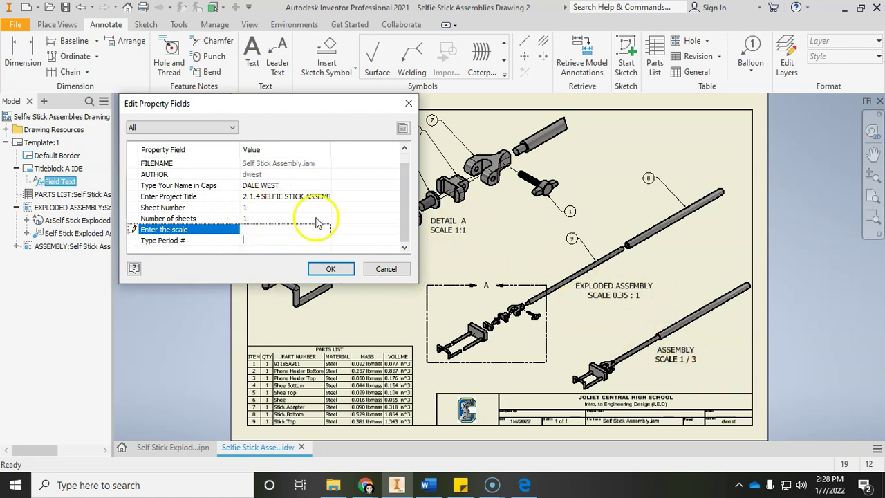
pyautogui.click(261, 234)
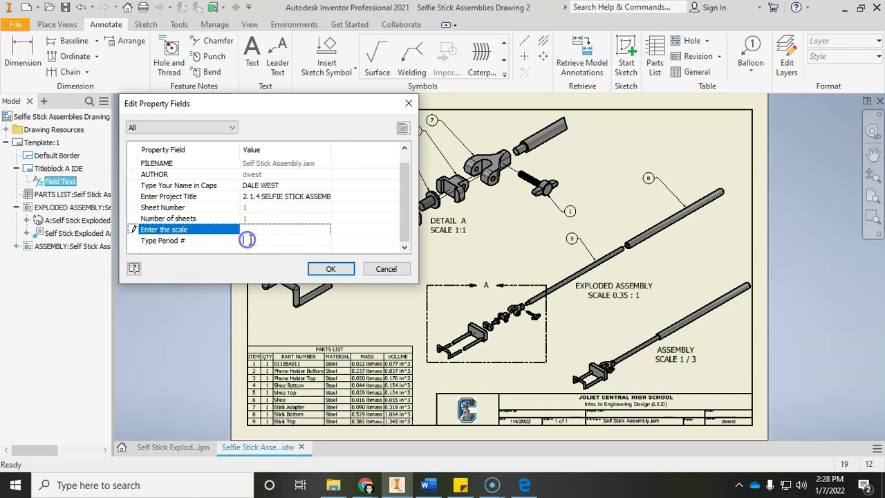
pyautogui.click(330, 269)
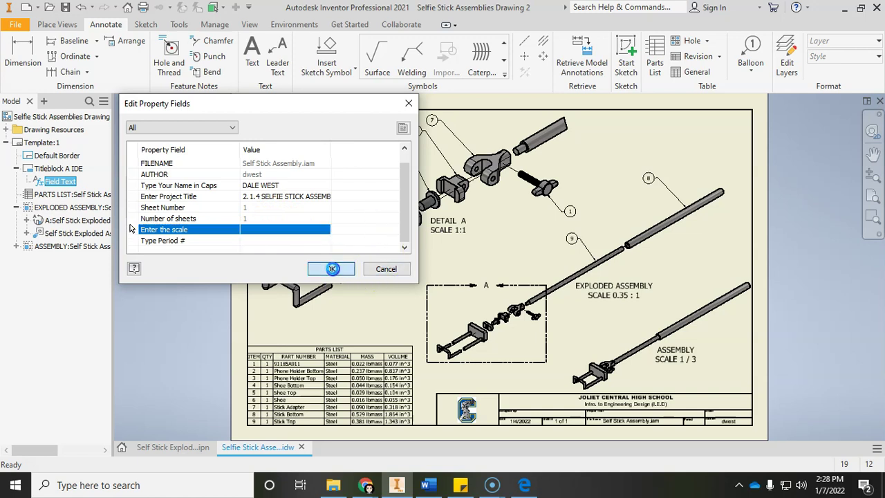
# - Reopen the field text of Titleblock A IDE and enter AS NOTED as the drawing scale
pyautogui.click(36, 187)
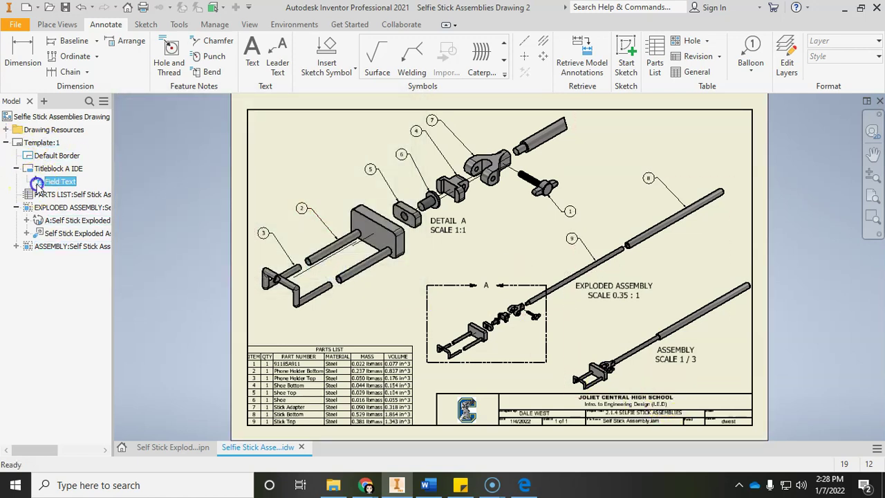
pyautogui.doubleClick(35, 183)
pyautogui.click(246, 243)
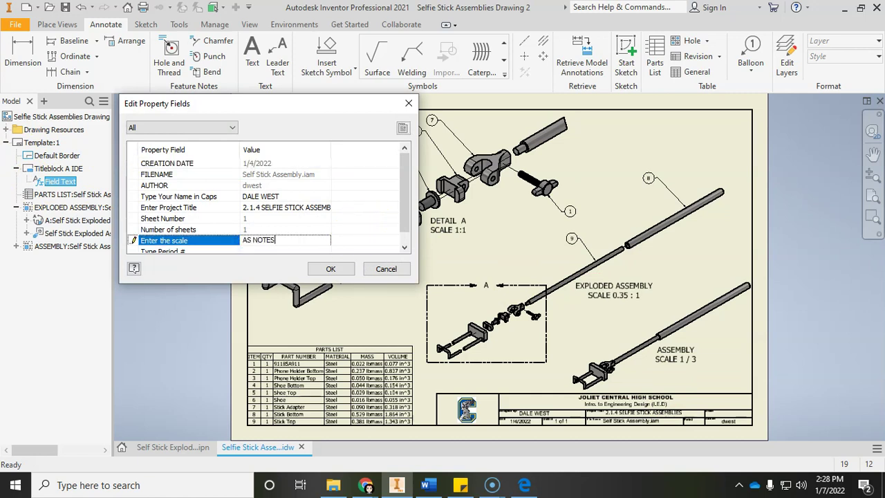
pyautogui.press('Tab')
pyautogui.write('AS NOTED')
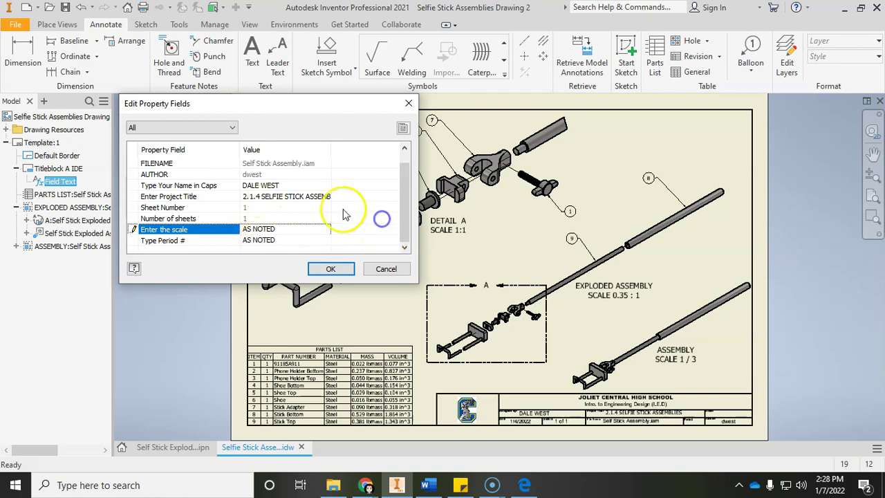
pyautogui.write(',')
# - Replace the title block's period number entry with 2 and apply the property fields
pyautogui.click(203, 242)
pyautogui.click(260, 241)
pyautogui.press('BackSpace')
pyautogui.write('2')
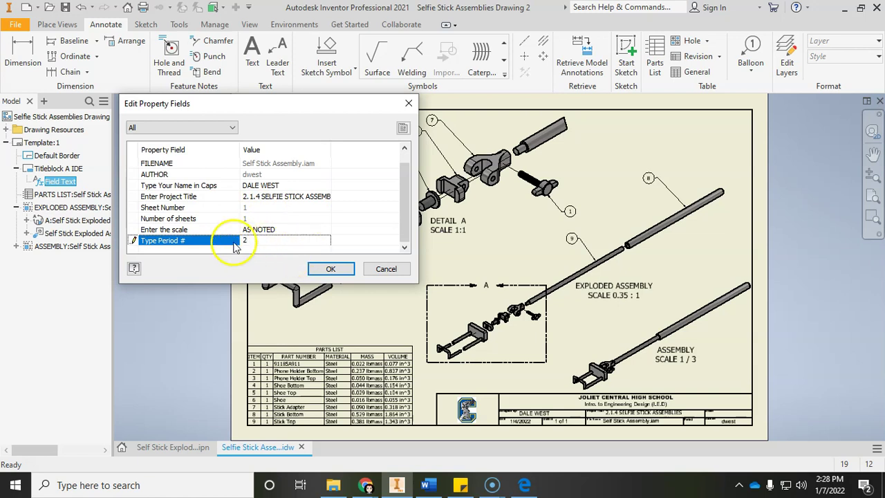
pyautogui.click(341, 269)
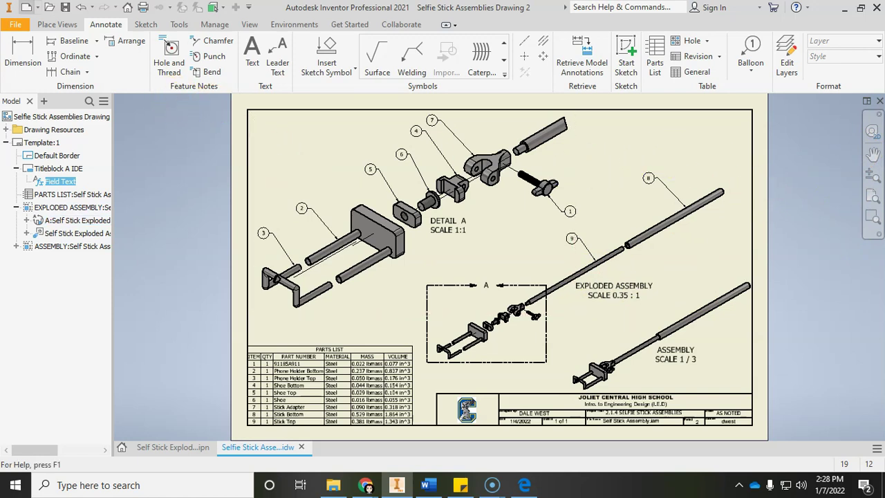
# - Save the drawing with the completed title block
pyautogui.click(66, 7)
pyautogui.click(574, 366)
pyautogui.click(582, 139)
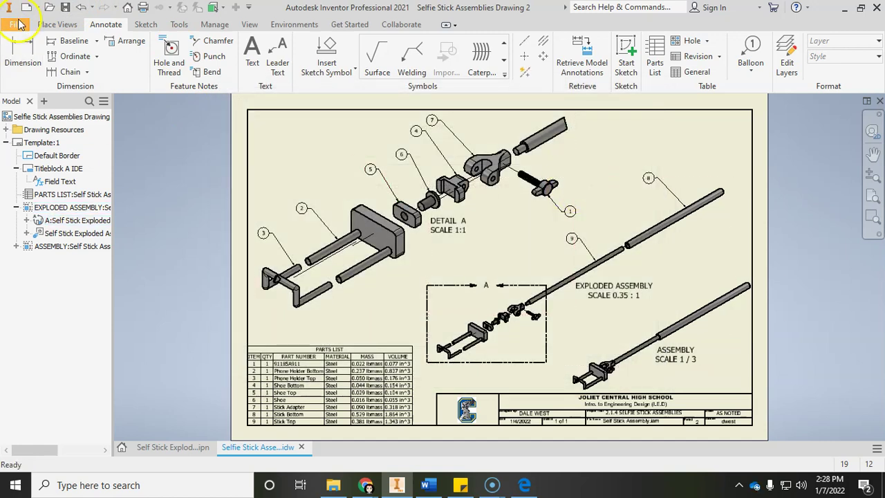
# - Export the current sheet as the PDF Selfie Stick Assemblies Drawing 2 at 4800 DPI in the 2.1.3 Selfie Stick folder, and bring up the assignment notes
pyautogui.click(16, 24)
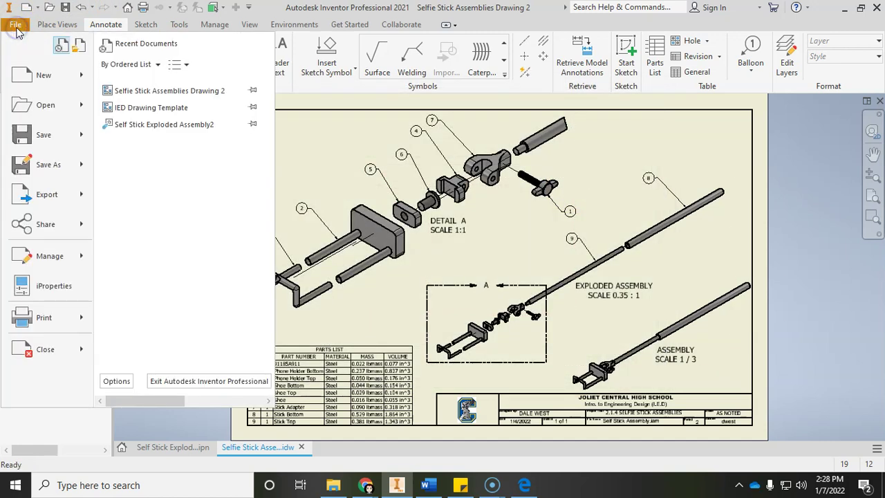
pyautogui.click(80, 195)
pyautogui.click(171, 158)
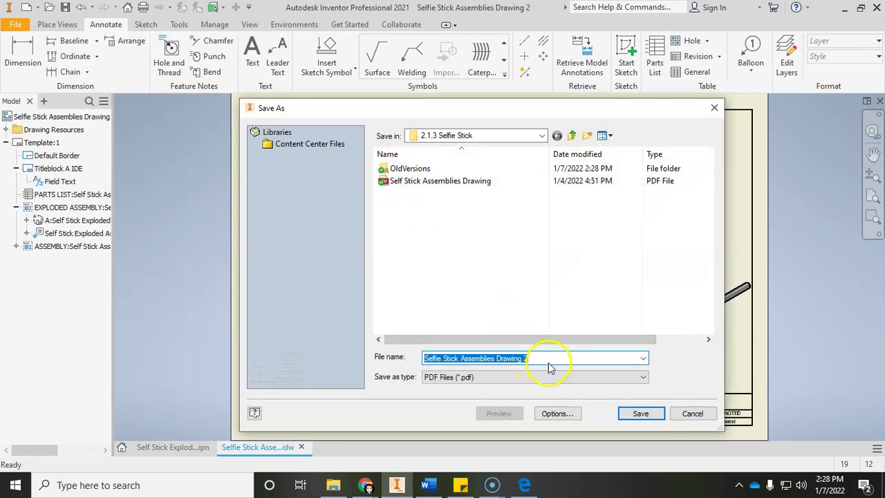
pyautogui.click(558, 414)
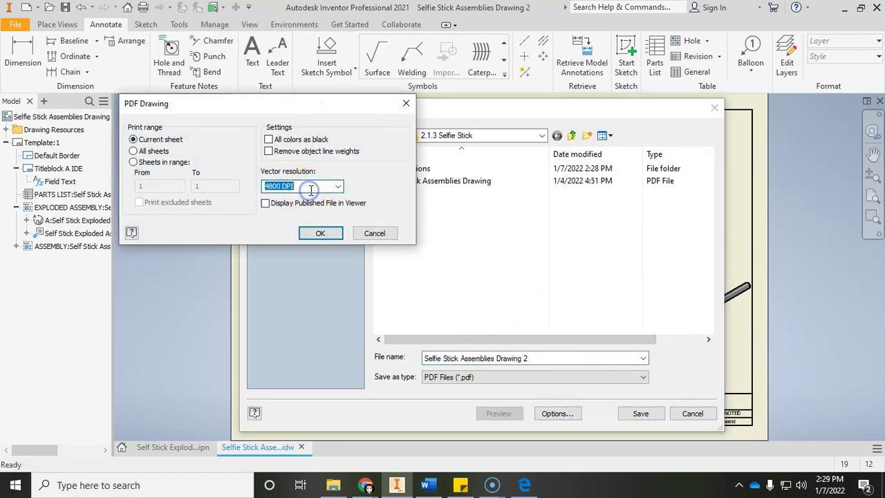
pyautogui.click(338, 188)
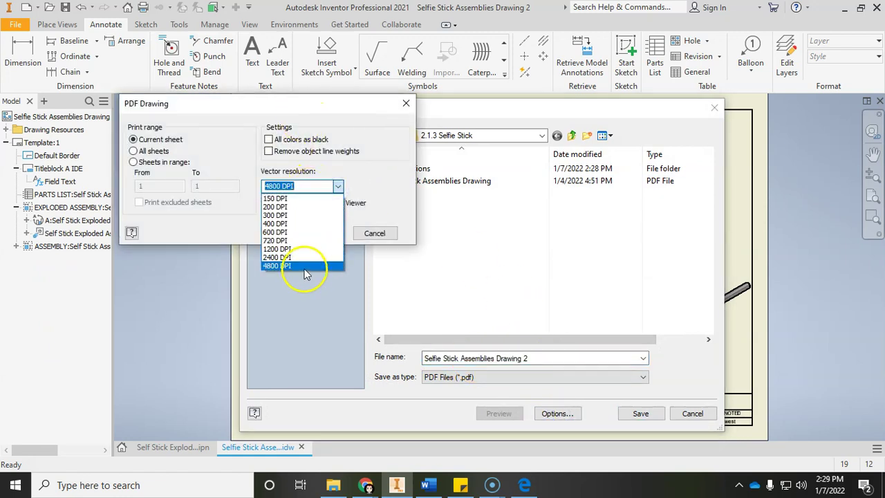
pyautogui.click(307, 266)
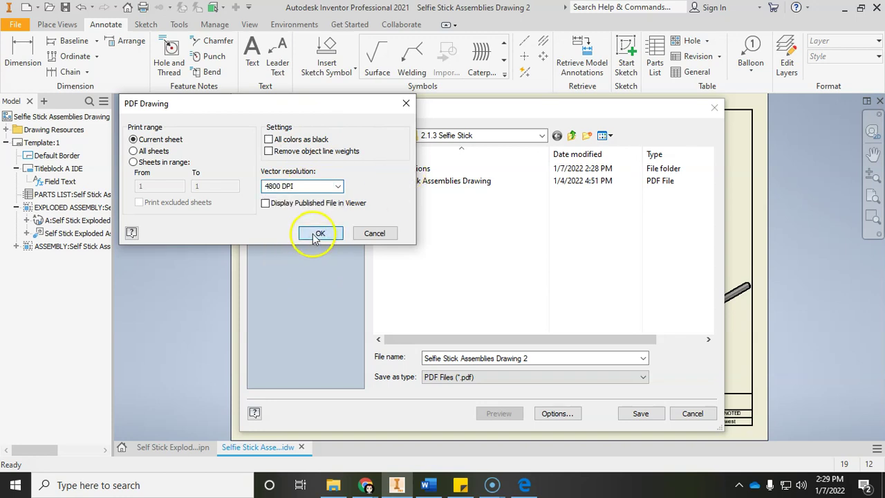
pyautogui.click(316, 233)
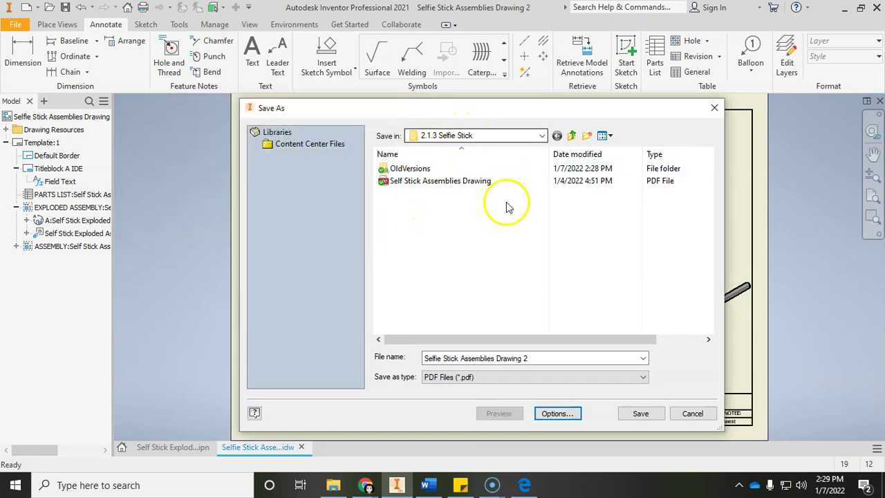
pyautogui.click(653, 416)
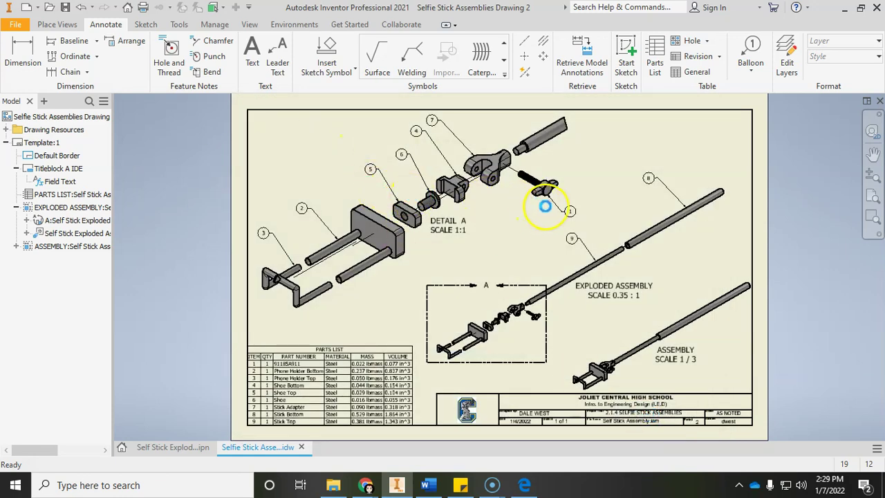
pyautogui.click(462, 485)
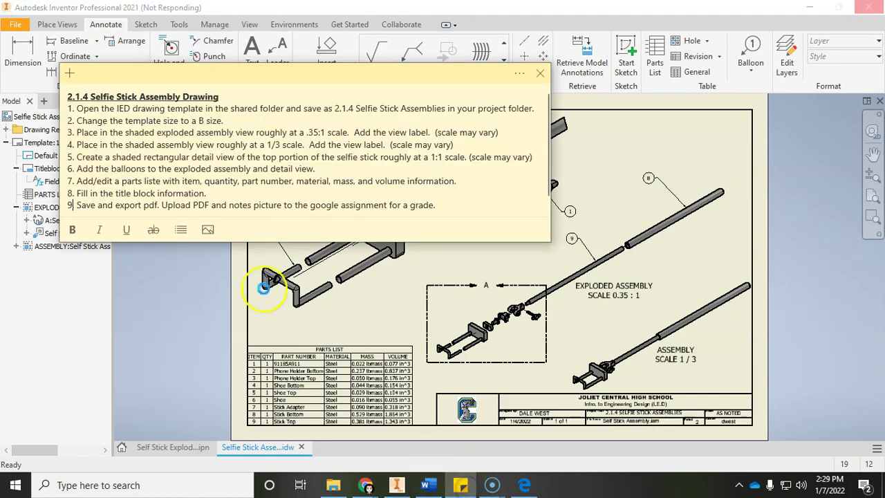